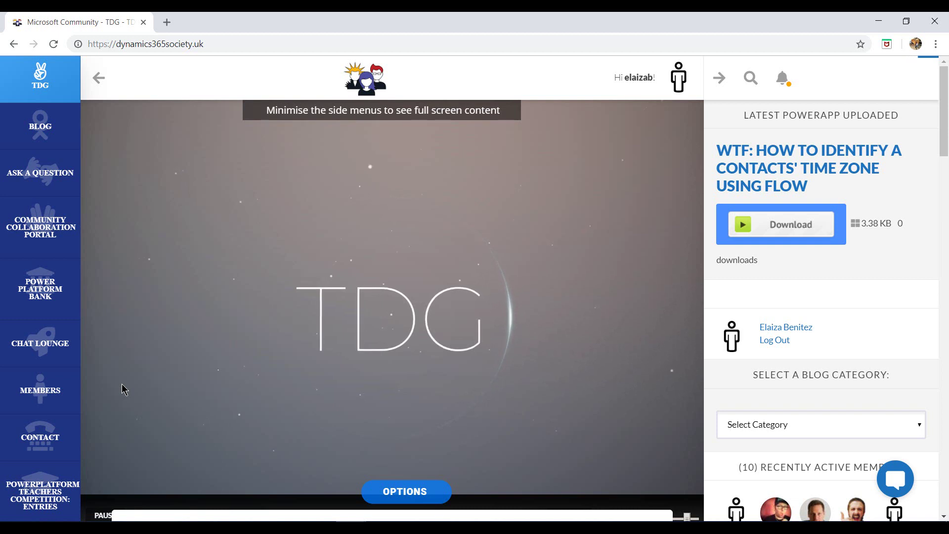
- Open the Power Platform Bank downloads and filter them to Flow files
mouse_move(53, 302)
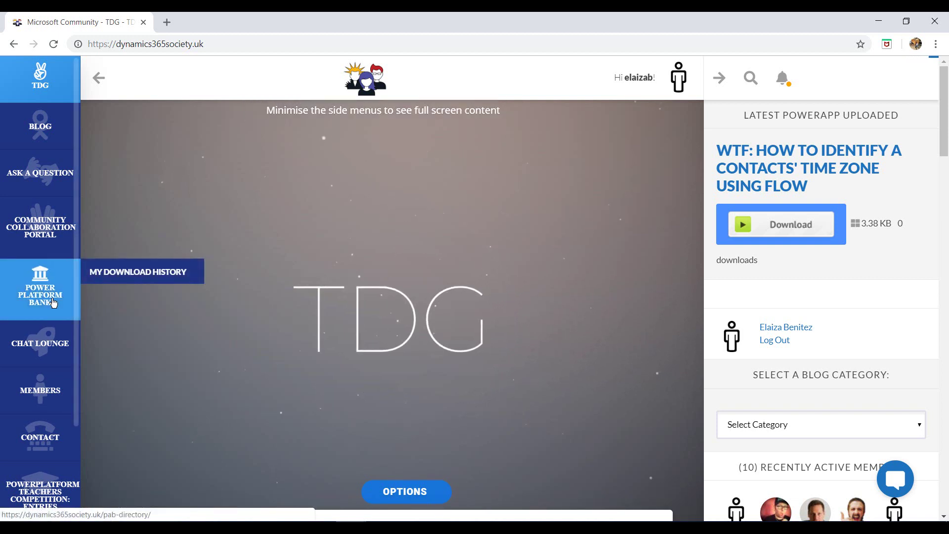
left_click(53, 303)
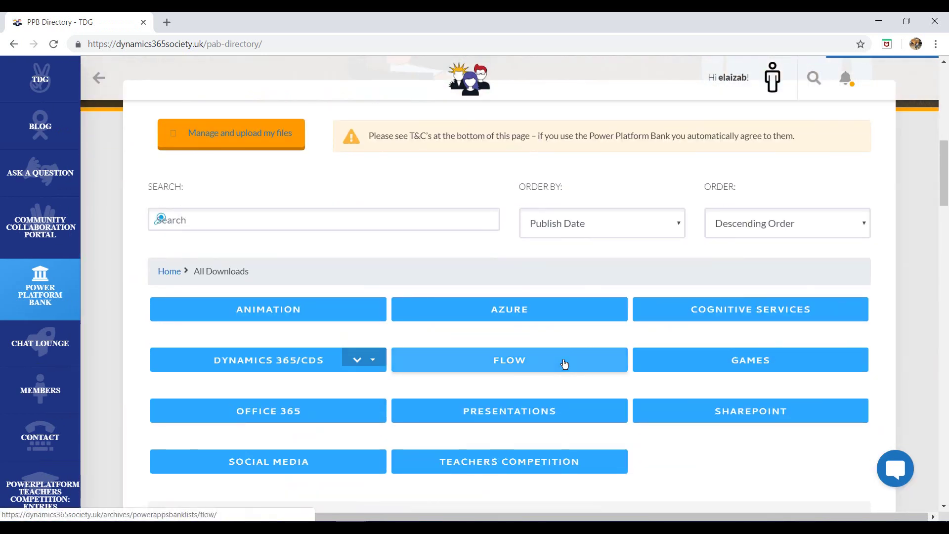
left_click(565, 364)
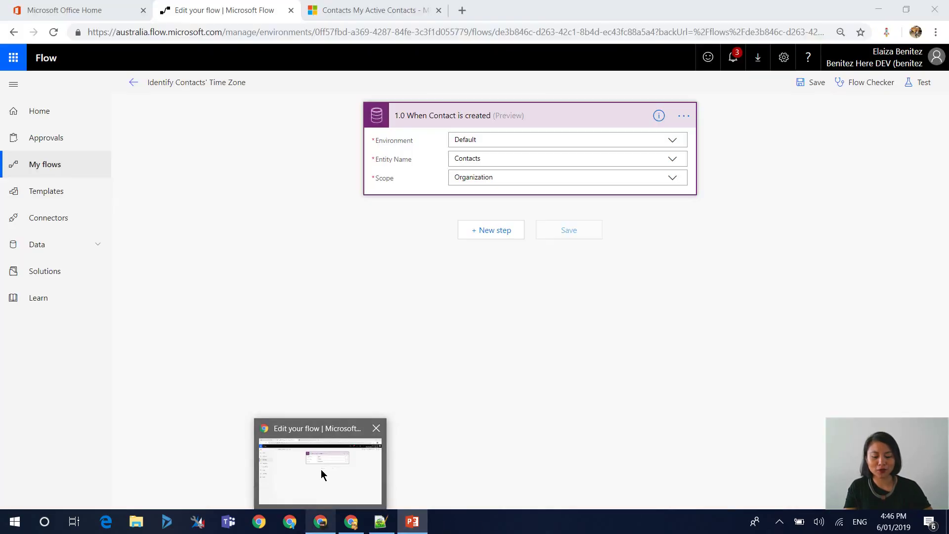
- Bring the flow editor window forward before switching to the Time Zone API post
left_click(321, 471)
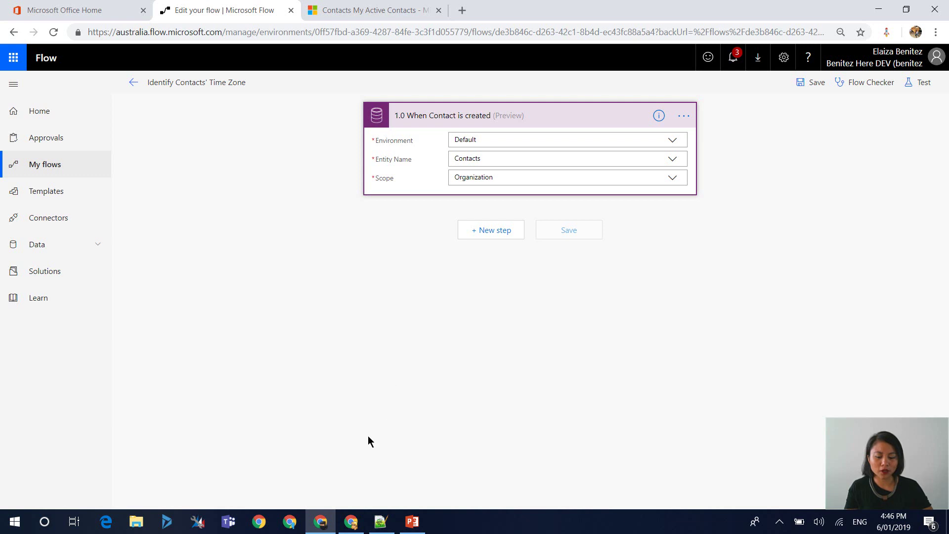
mouse_move(350, 524)
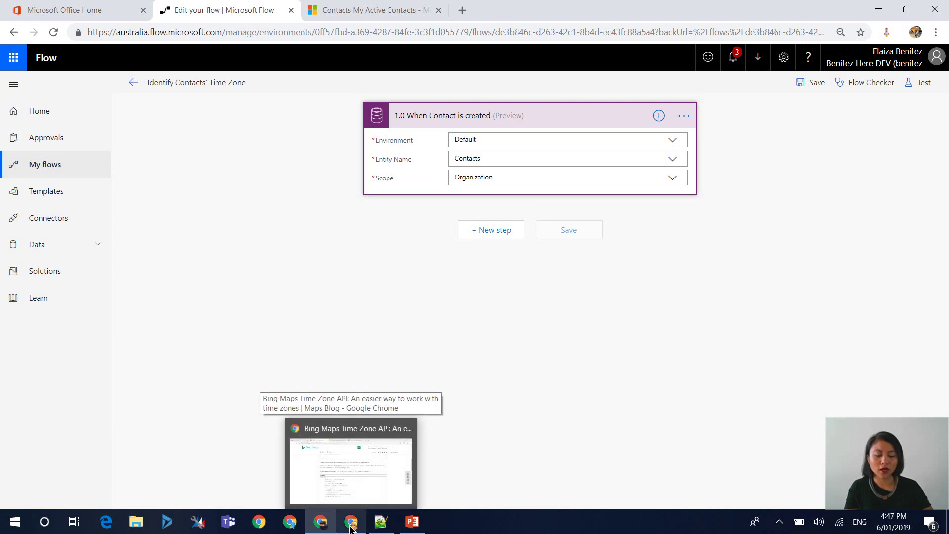
- Open the Bing Maps Time Zone API post and scroll through its Taipei and coordinates examples
left_click(363, 484)
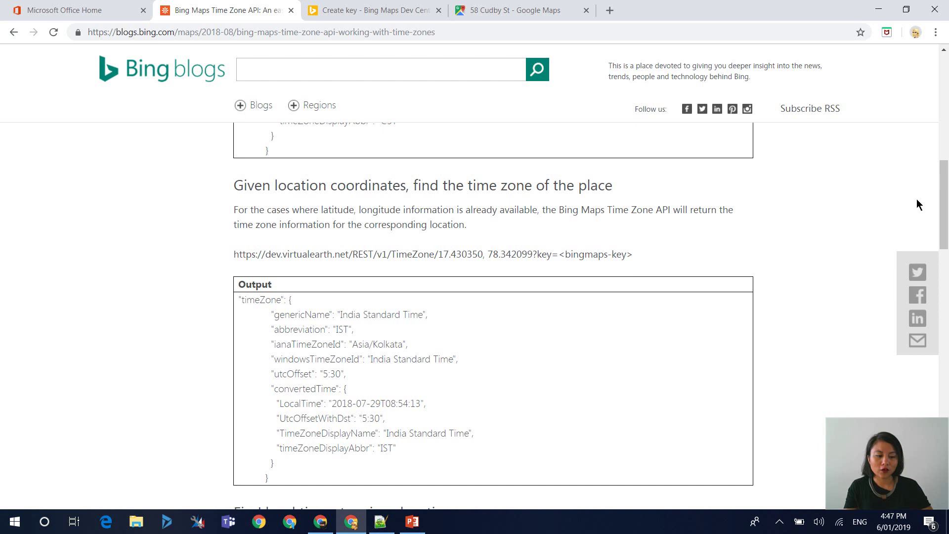
left_click_drag(942, 203, 938, 179)
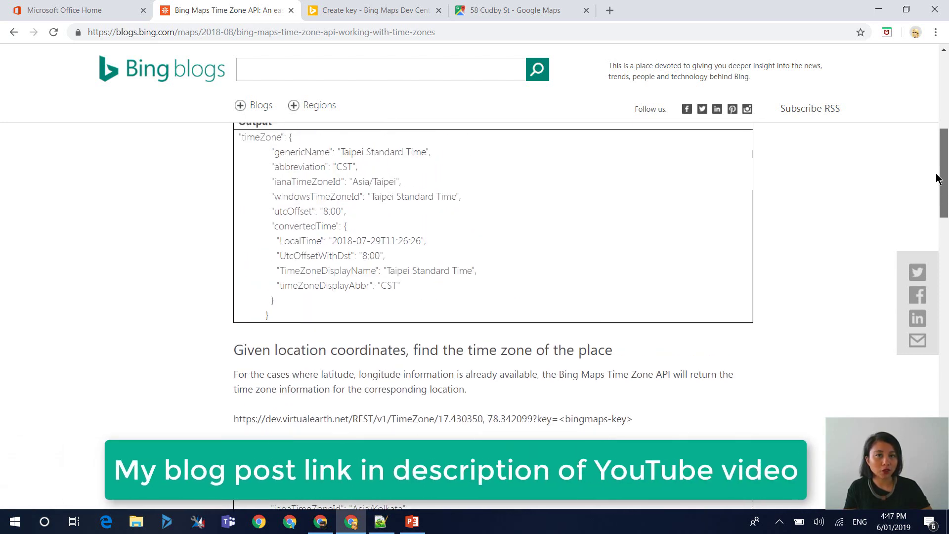
left_click_drag(938, 179, 936, 168)
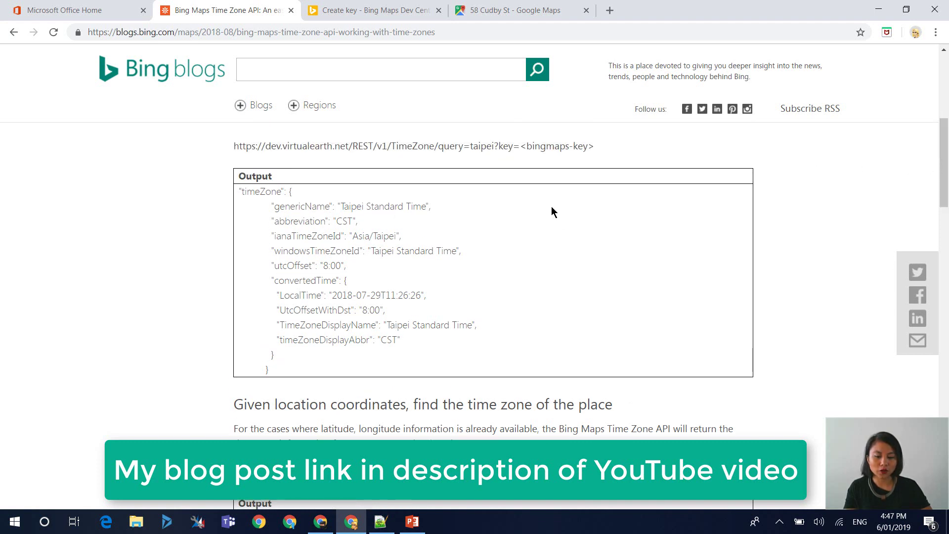
scroll(552, 212, "up", 3)
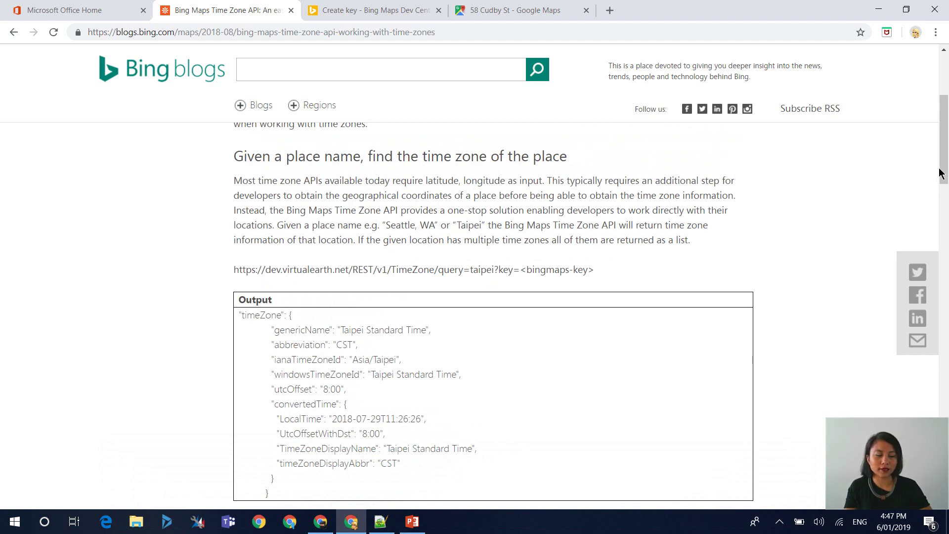
left_click_drag(943, 162, 936, 184)
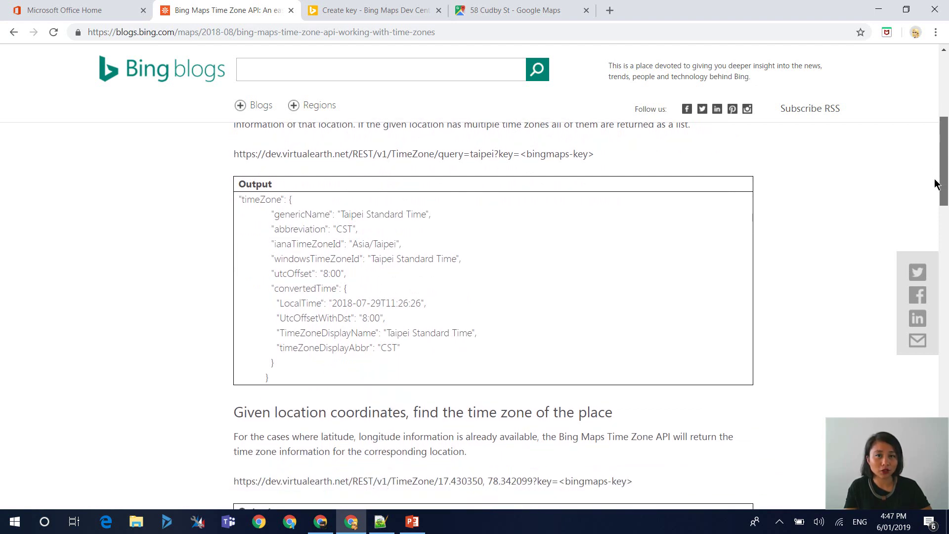
left_click_drag(936, 184, 934, 191)
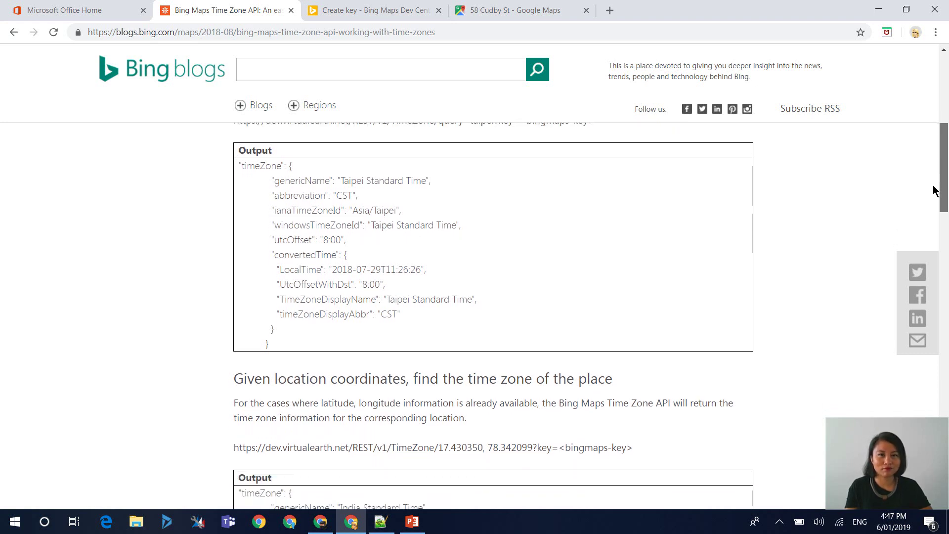
left_click_drag(933, 191, 931, 197)
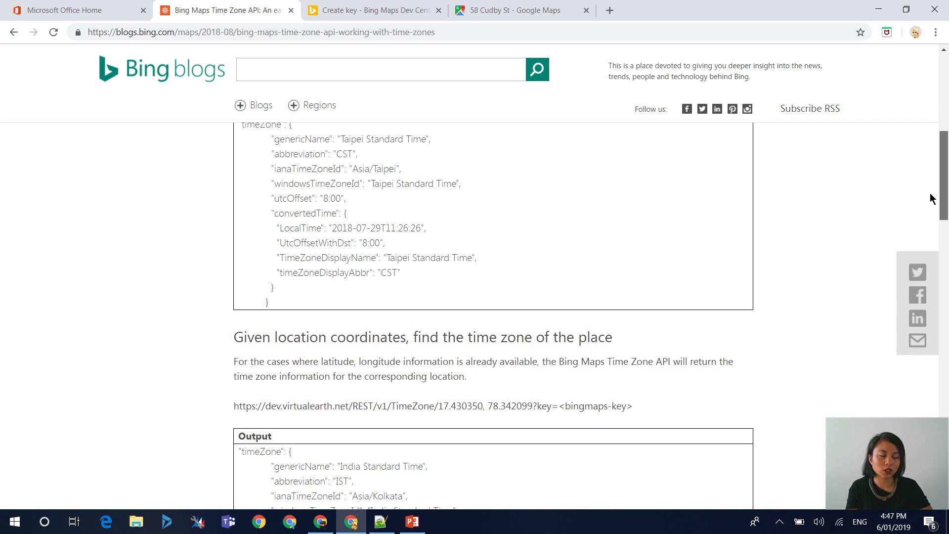
left_click_drag(931, 197, 934, 230)
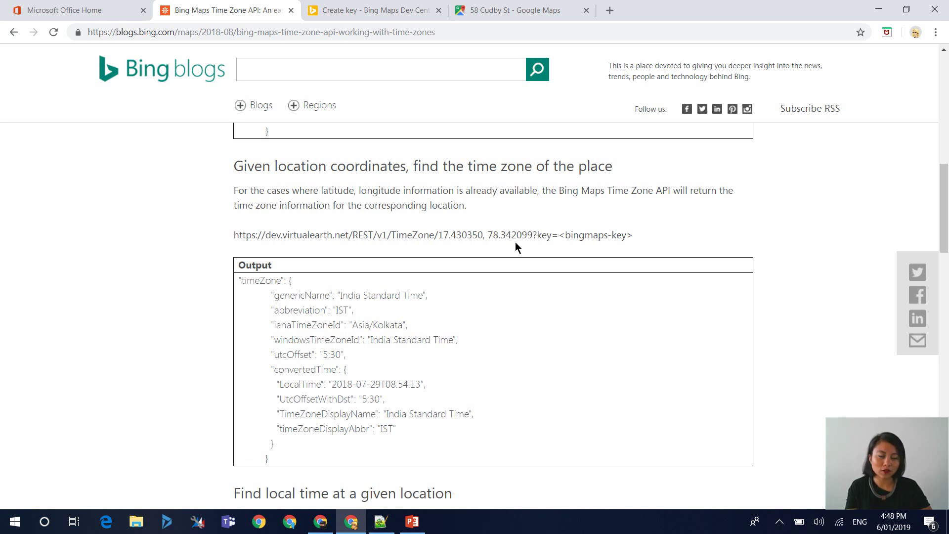
- Add a Bing Maps 'Get location by address' step and rename it '1.1 Get location by address'
left_click(327, 524)
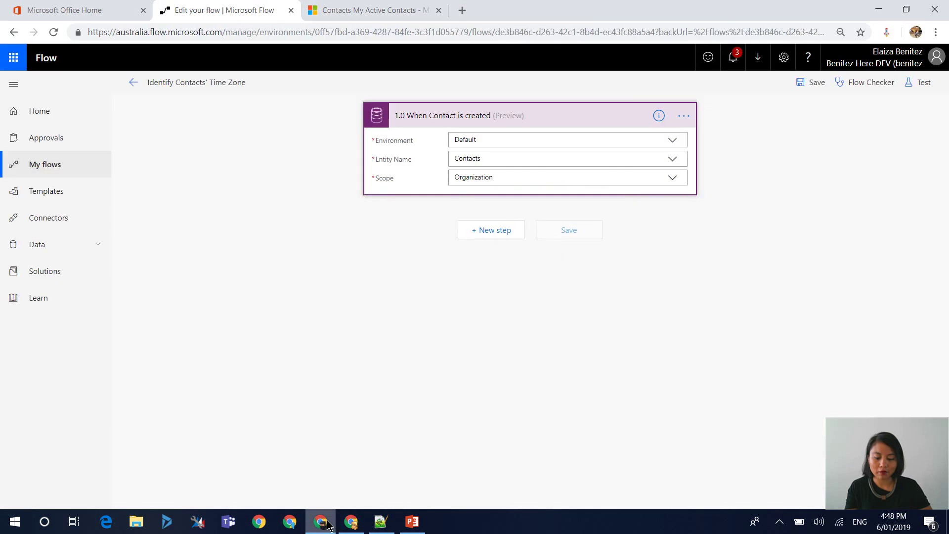
left_click(501, 229)
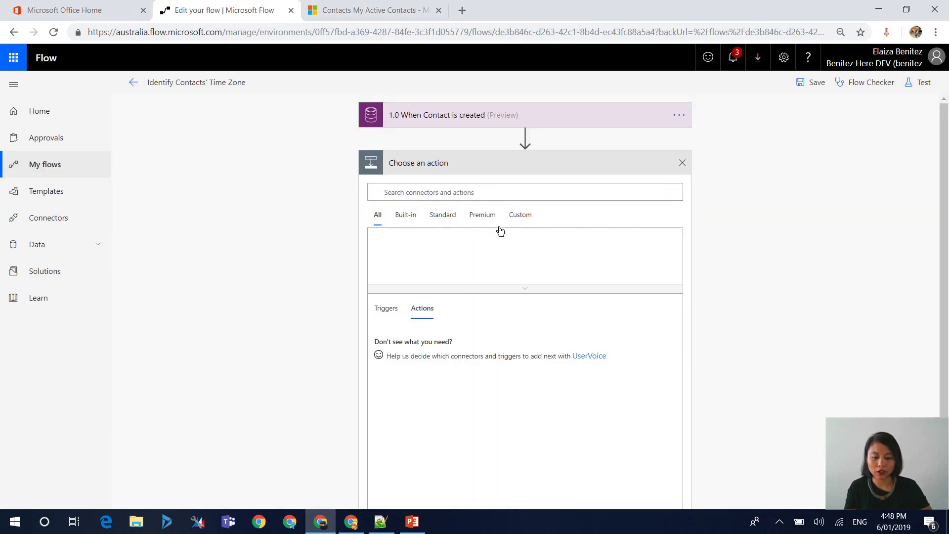
type("bing maps")
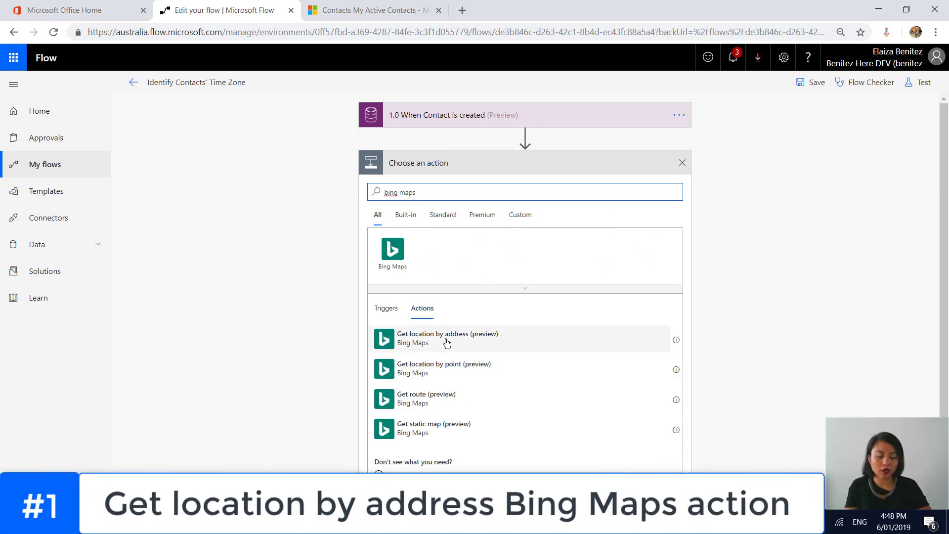
left_click(447, 342)
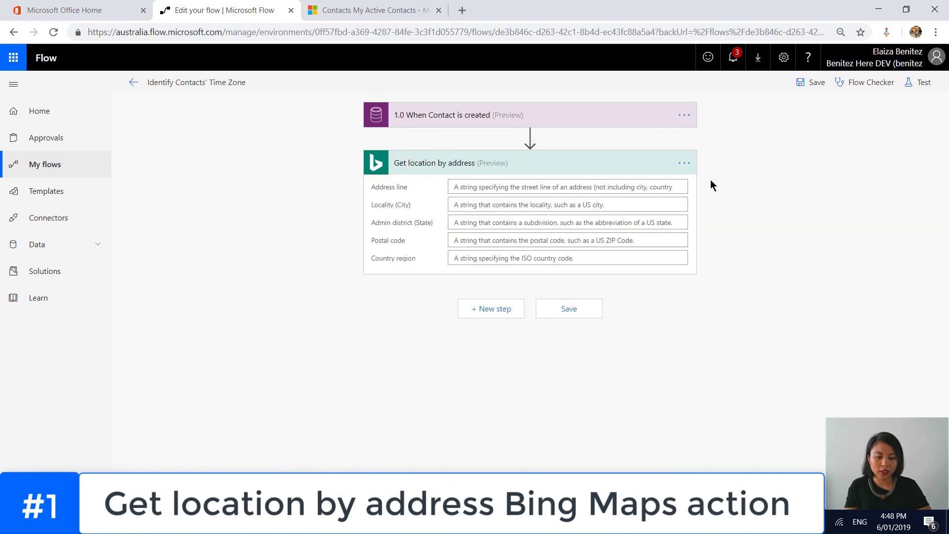
left_click(684, 165)
left_click(718, 161)
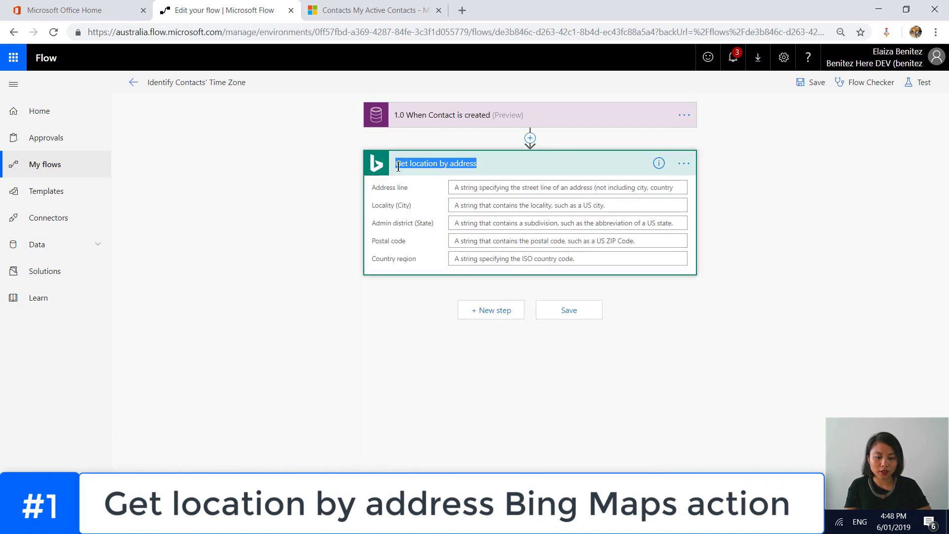
left_click(398, 164)
type("1.1")
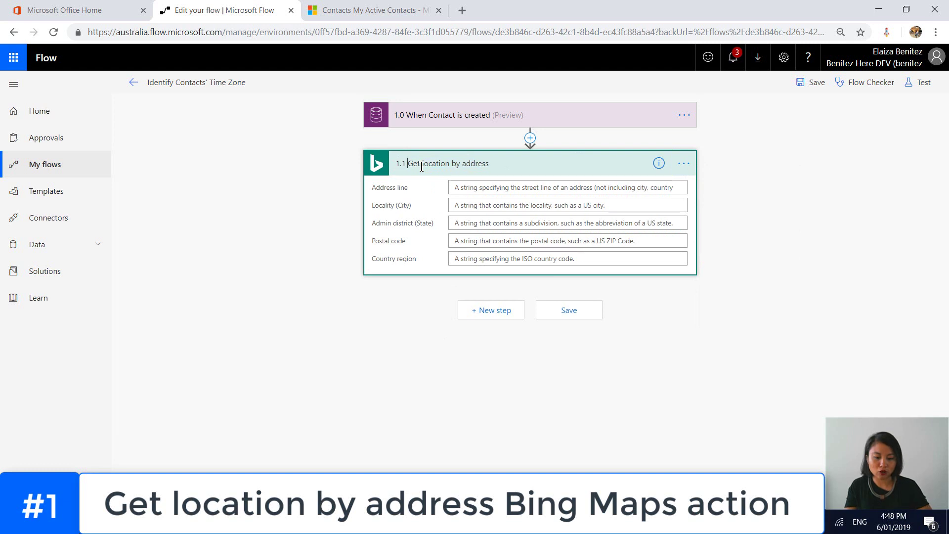
- Map the contact's Street 1, City, State/Province, ZIP/Postal Code and Country/Region into the address fields
left_click(504, 187)
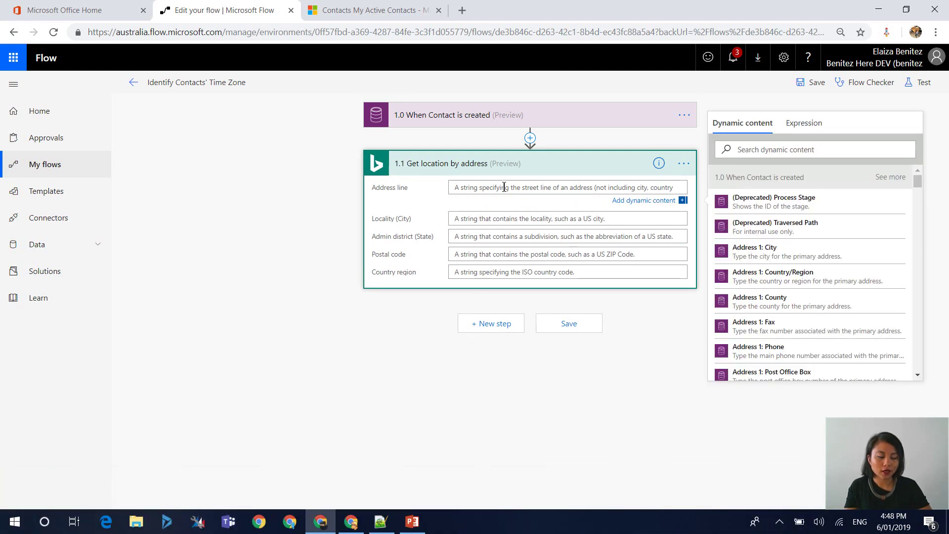
scroll(774, 258, "down", 3)
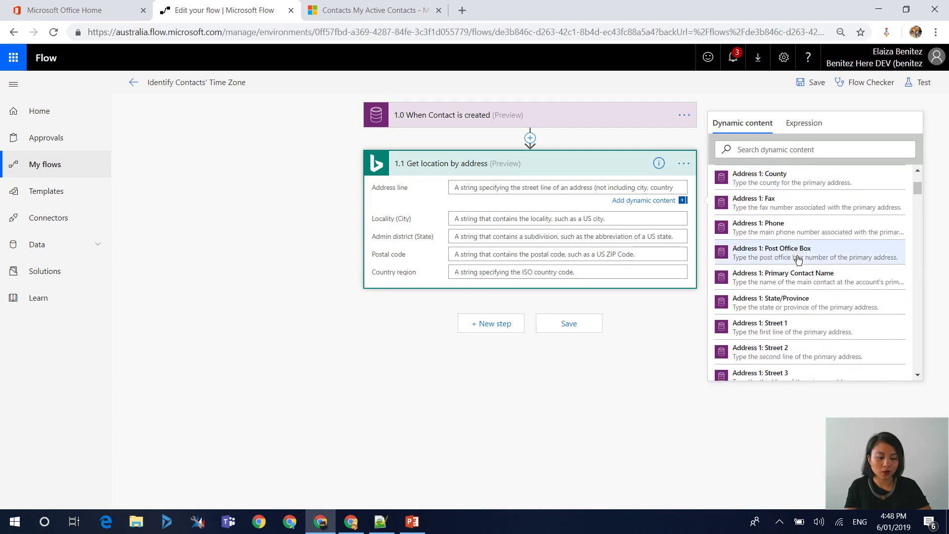
left_click(811, 329)
left_click(568, 218)
left_click(786, 269)
left_click(568, 240)
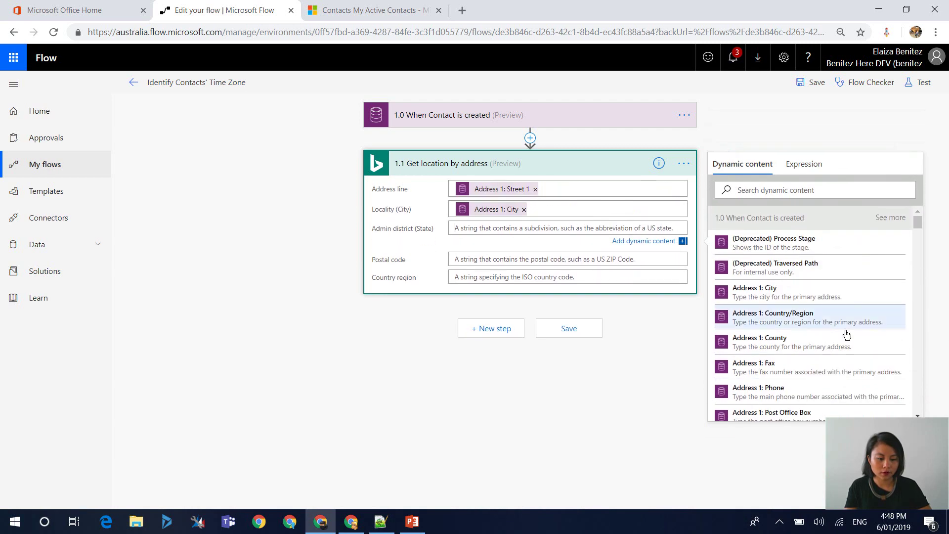
left_click(800, 362)
left_click(568, 258)
left_click(791, 346)
left_click(594, 282)
left_click(773, 370)
left_click(660, 330)
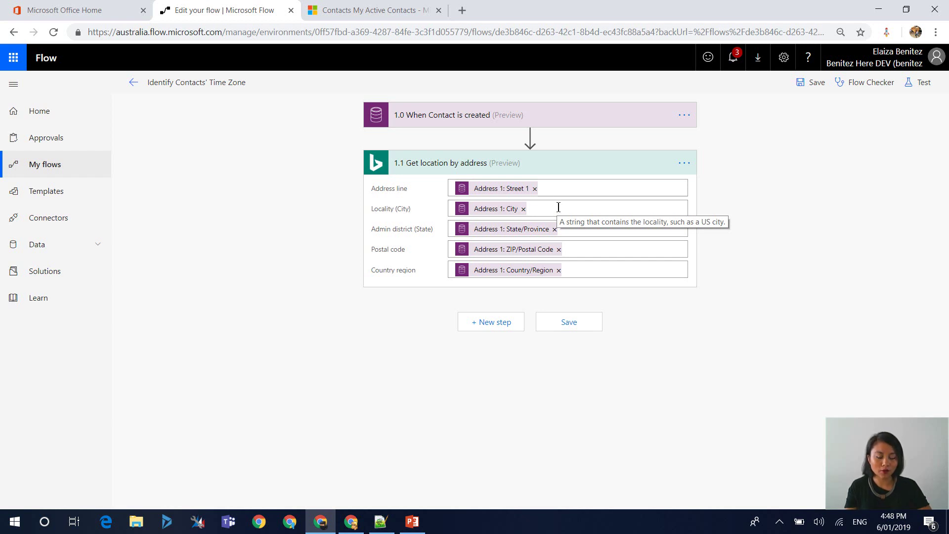
- Add an HTTP action after the Bing Maps step with Method set to GET
left_click(502, 329)
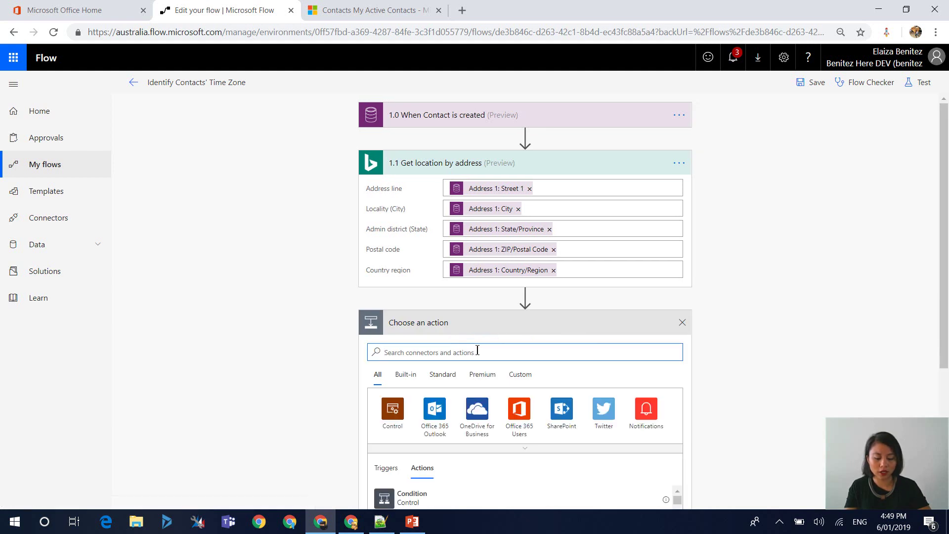
type("HTTP")
scroll(445, 385, "down", 1)
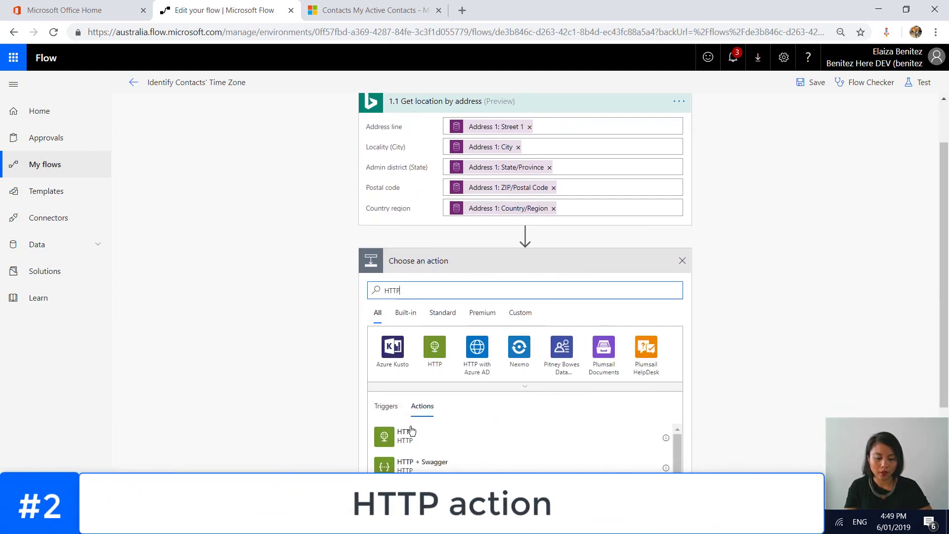
left_click(407, 434)
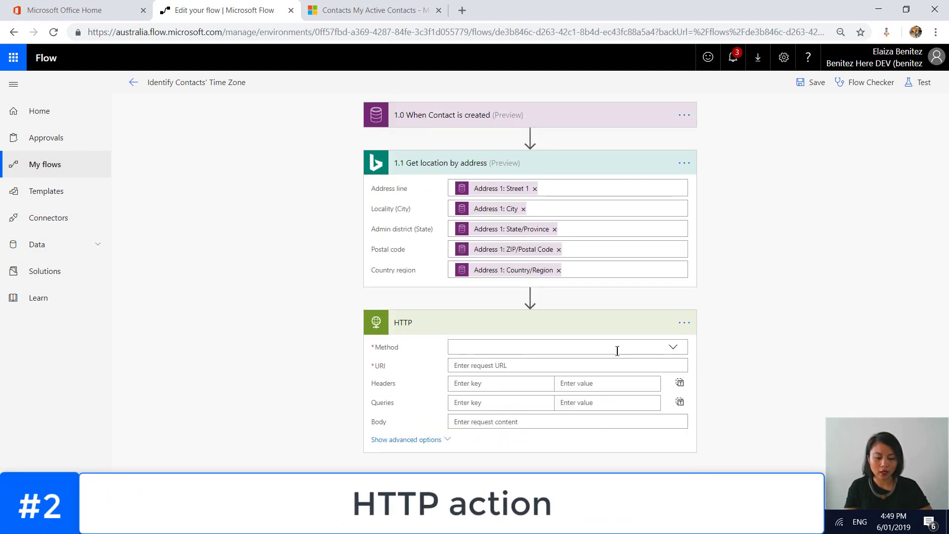
left_click(618, 349)
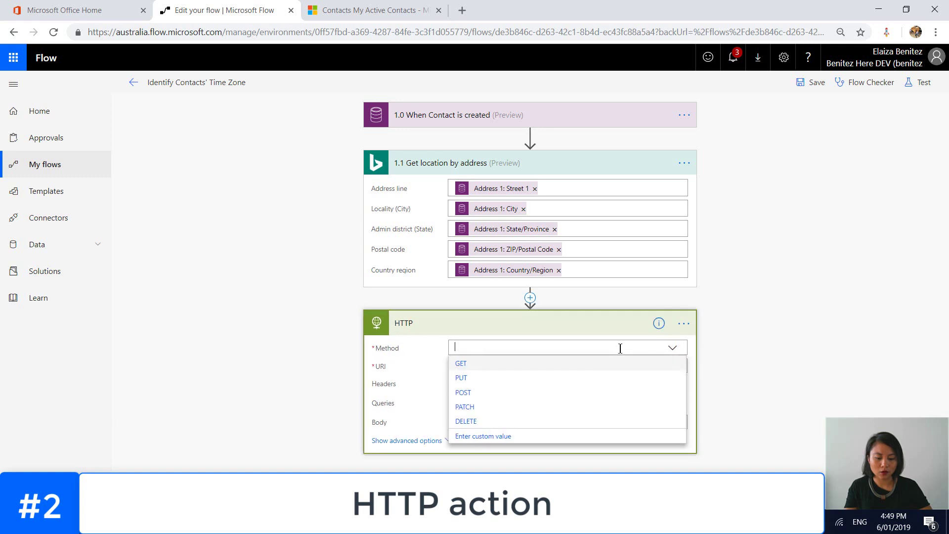
left_click(582, 365)
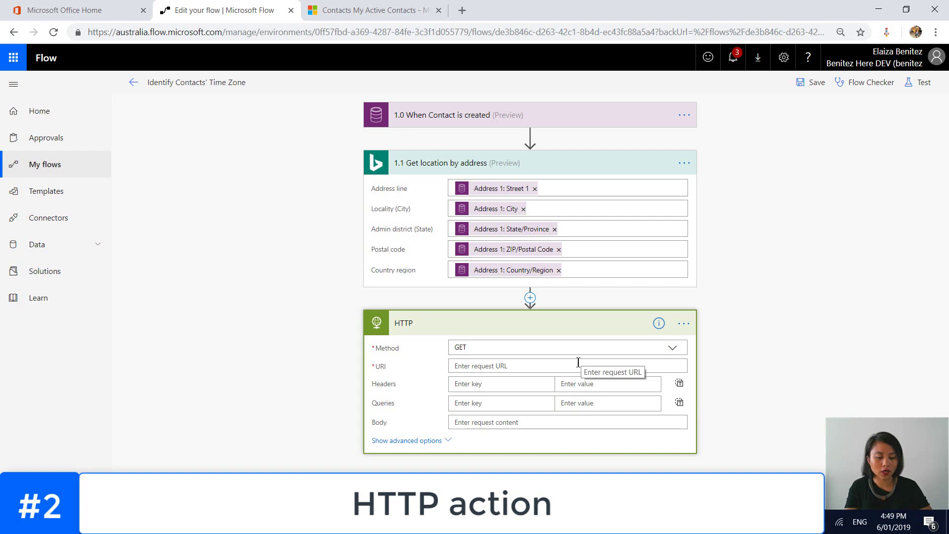
left_click(569, 366)
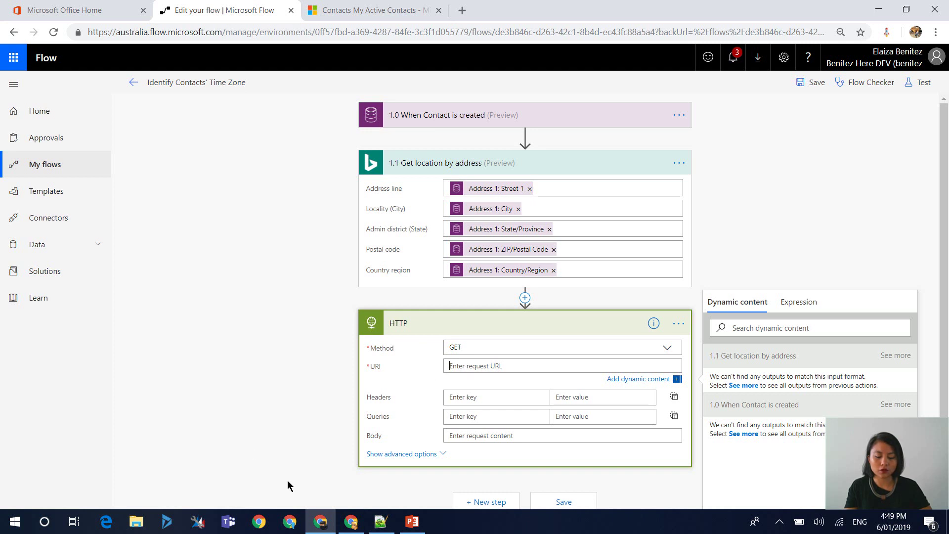
- Paste the blog's coordinates Time Zone API sample URL into the HTTP URI and select latitude 17.430350
mouse_move(349, 524)
left_click(349, 475)
left_click_drag(234, 240, 635, 238)
key("ctrl+c")
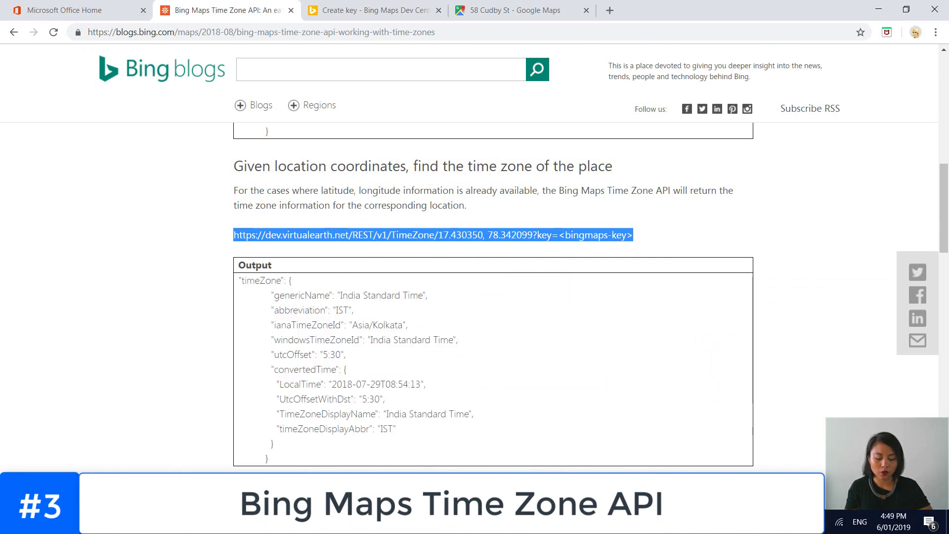
key("alt+Tab")
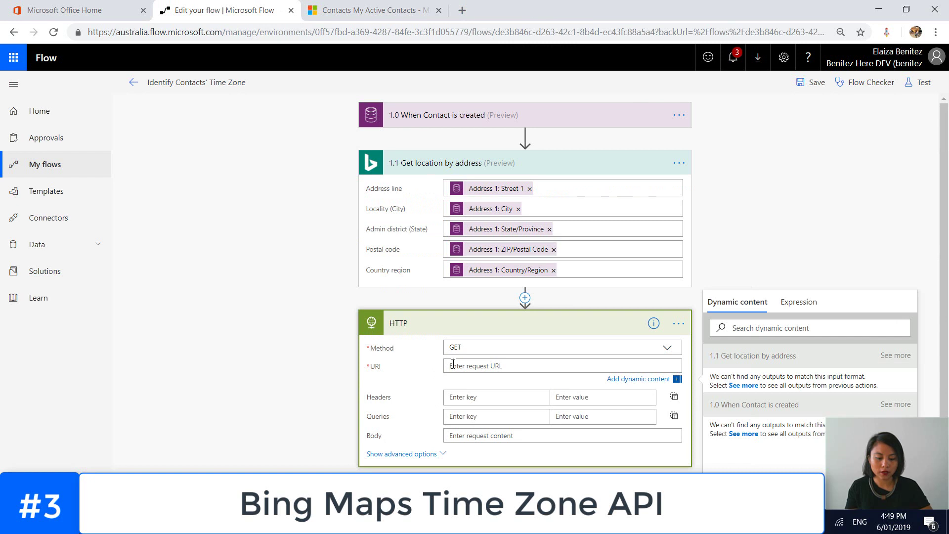
key("ctrl+v")
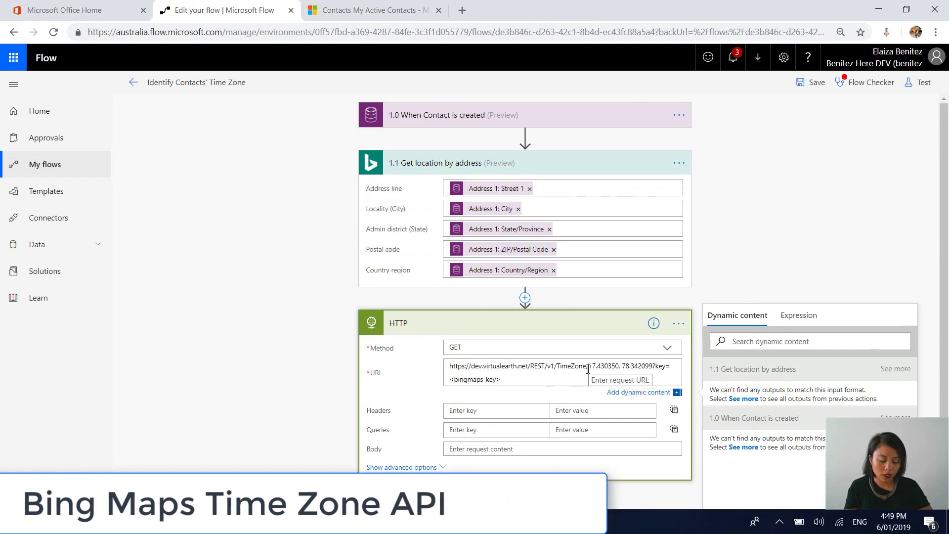
left_click(588, 368)
left_click_drag(591, 368, 620, 367)
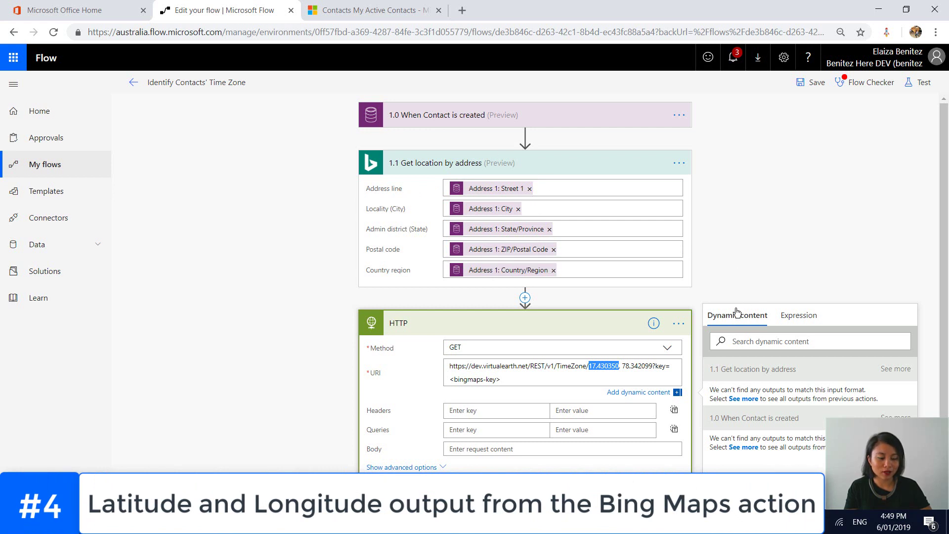
- Replace the URL's sample coordinates with Point coordinates Latitude and Longitude, and delete <bingmaps-key>
left_click(749, 399)
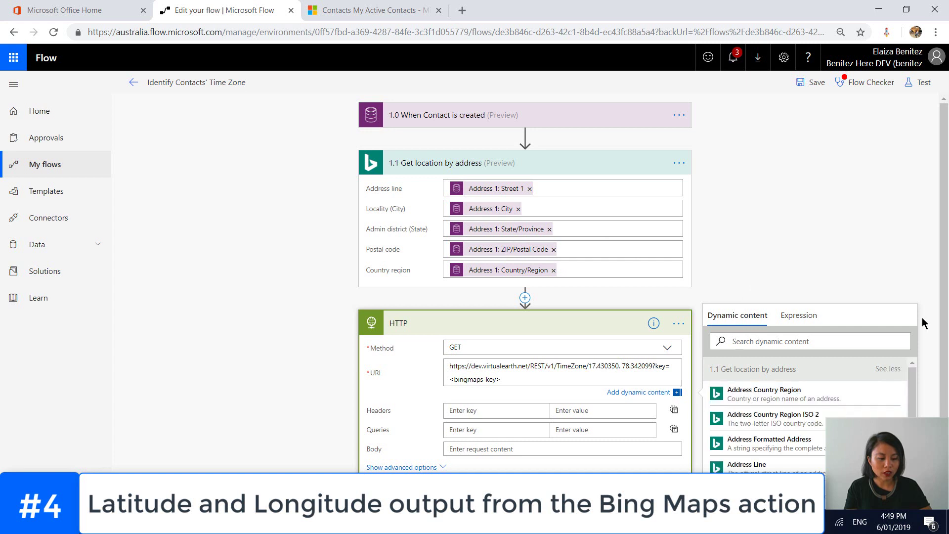
left_click_drag(944, 308, 943, 380)
left_click_drag(912, 329, 911, 394)
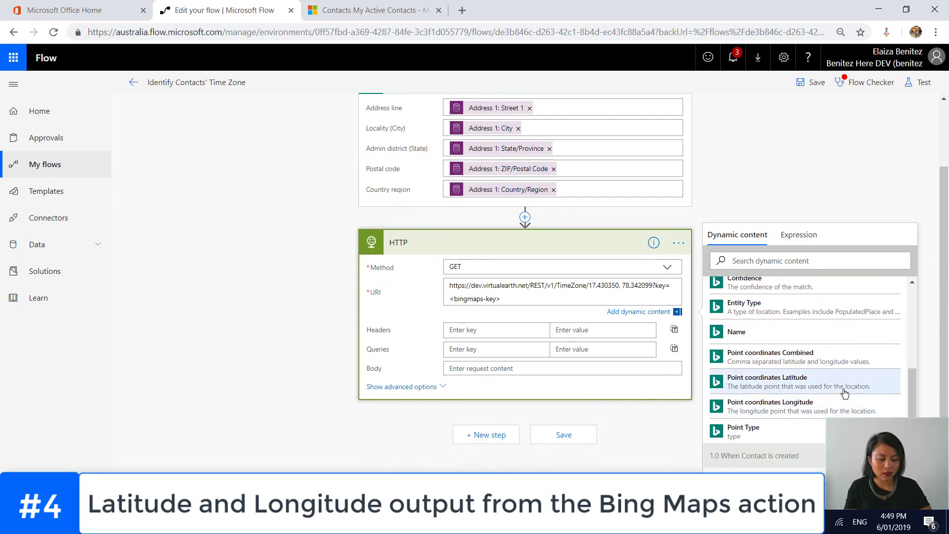
left_click(844, 393)
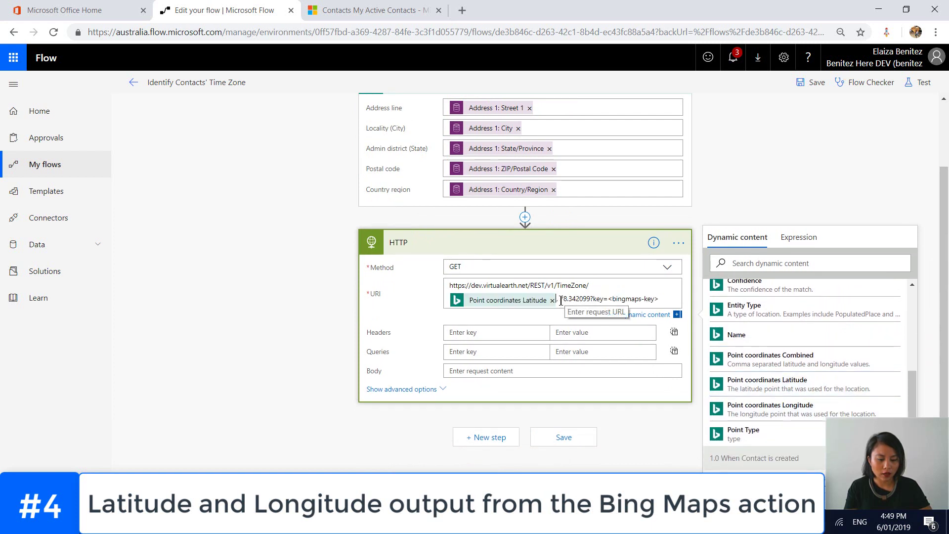
left_click_drag(561, 299, 590, 299)
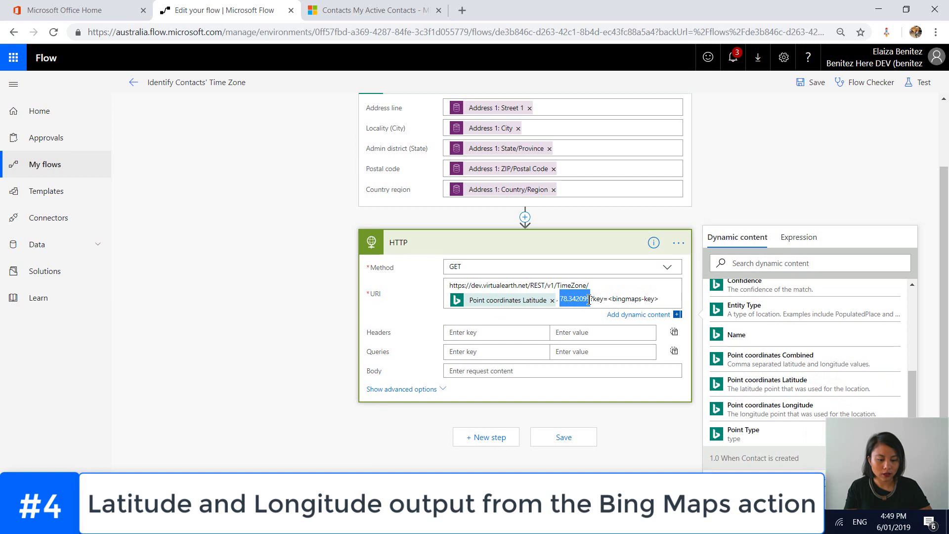
left_click(774, 410)
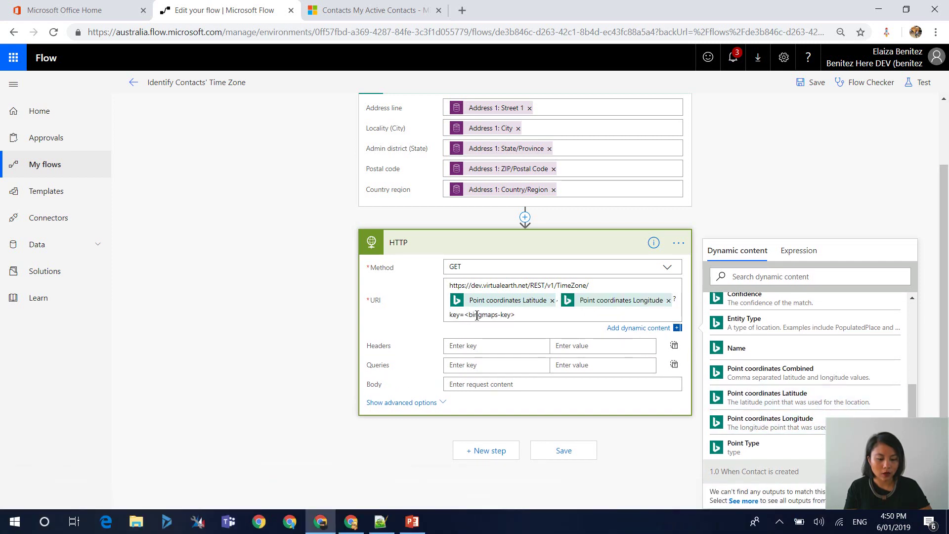
left_click_drag(465, 315, 514, 320)
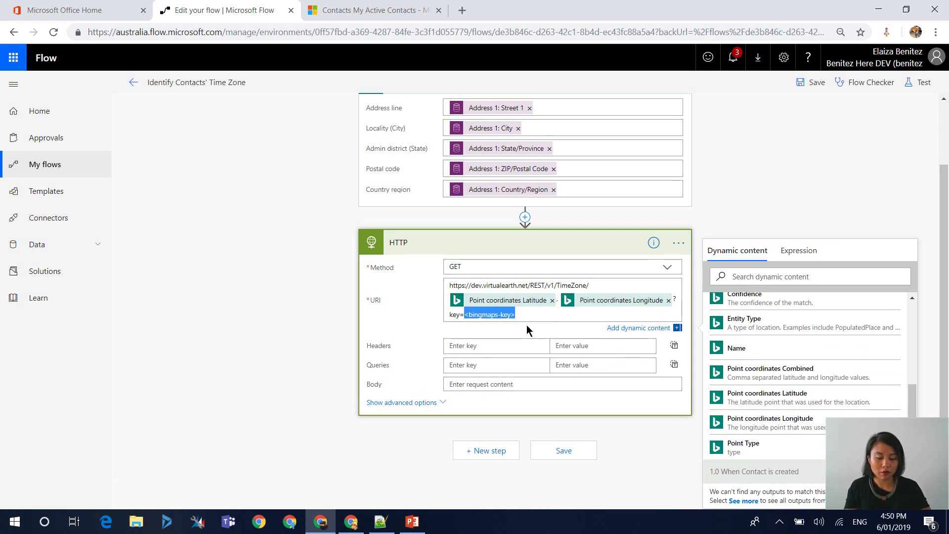
key("BackSpace")
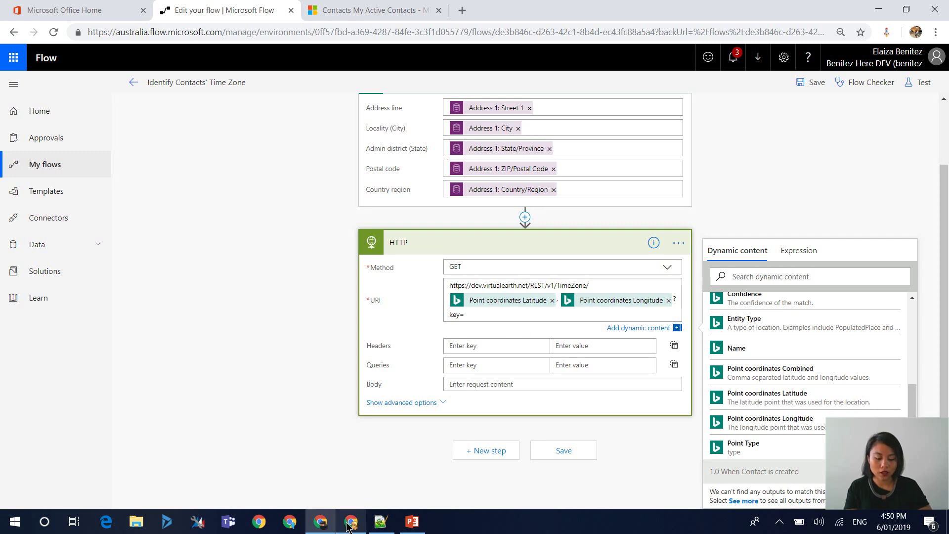
- Copy the Bing Map URL key from Bing Maps Dev Center into the URI after key=
left_click(349, 525)
left_click(533, 398)
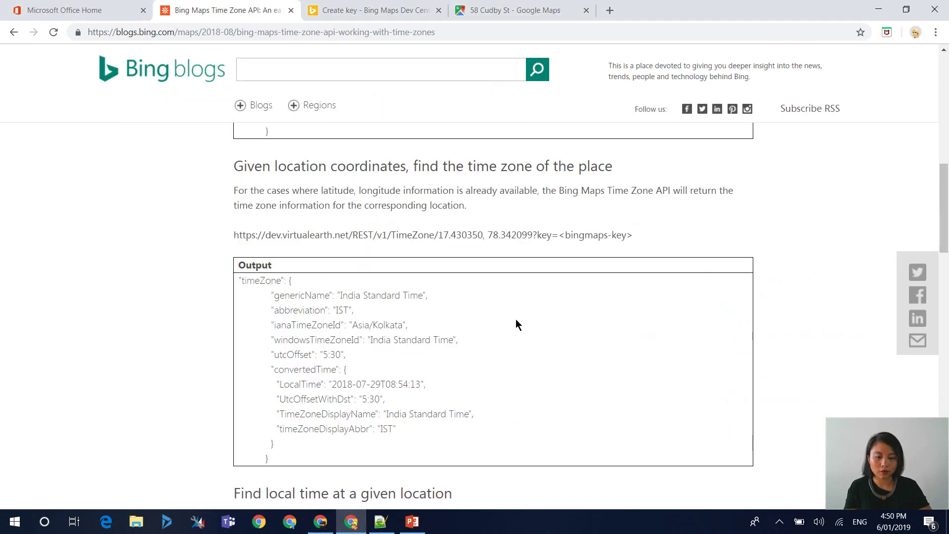
left_click(352, 15)
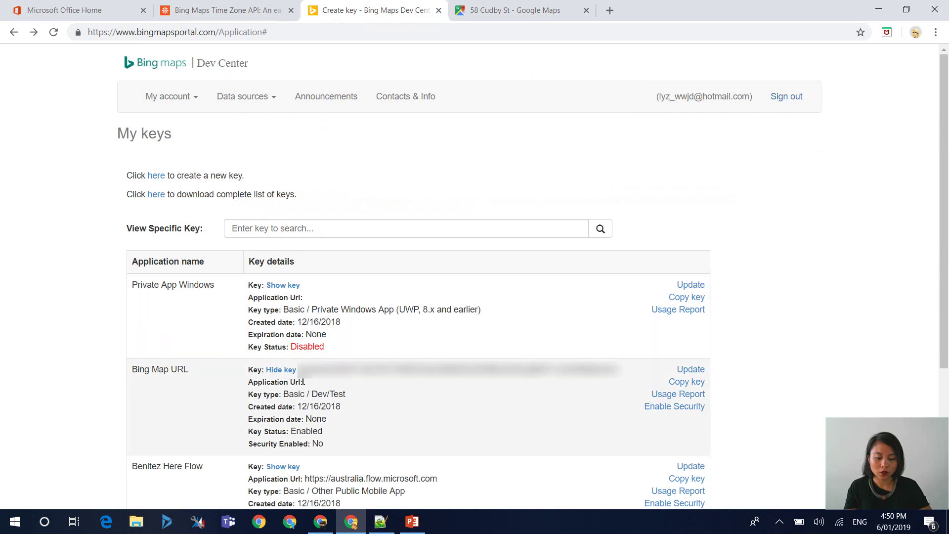
left_click_drag(299, 370, 621, 370)
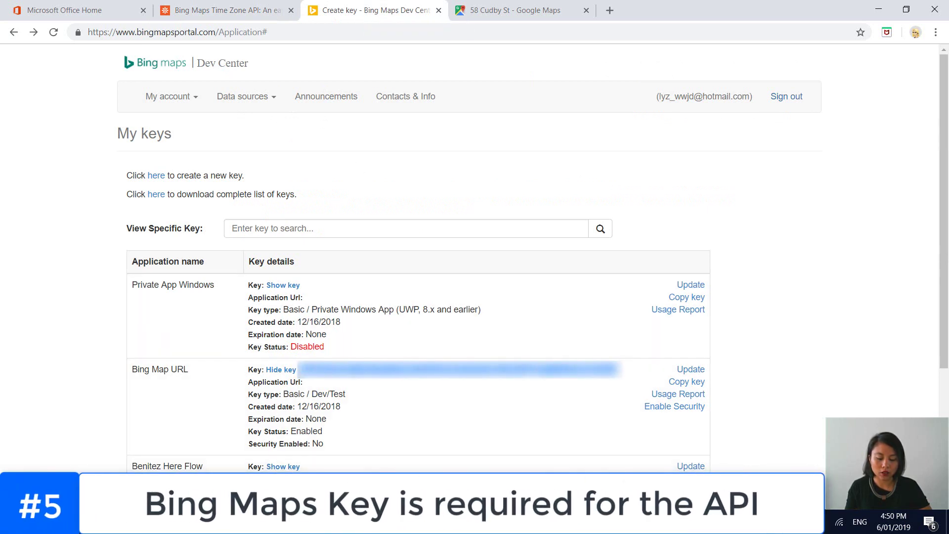
key("alt+Tab")
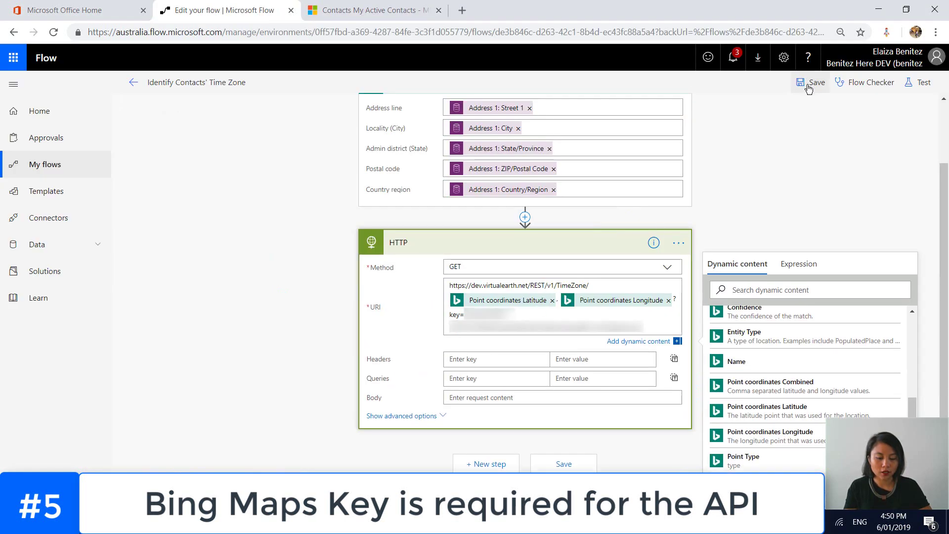
left_click(691, 251)
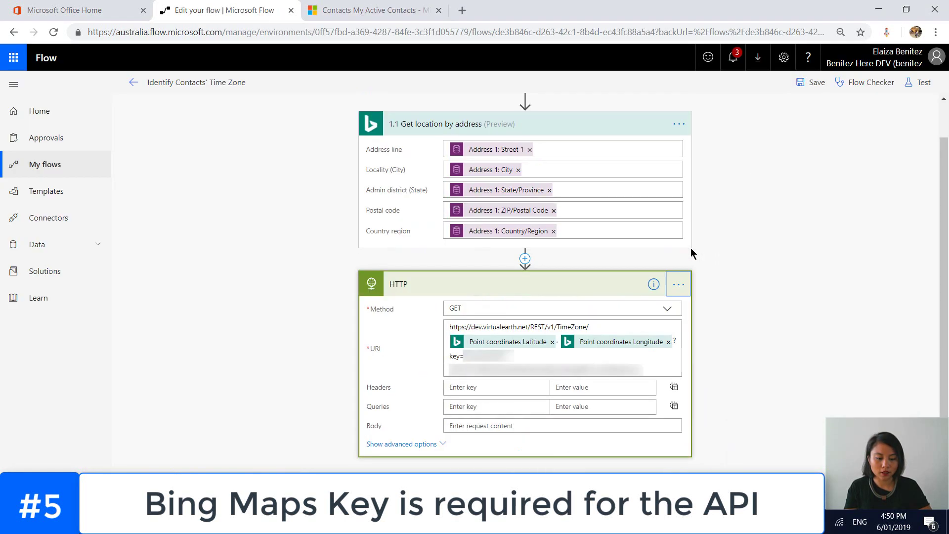
- Rename the HTTP step to '1.2 HTTP' and save the flow
left_click(680, 290)
left_click(717, 280)
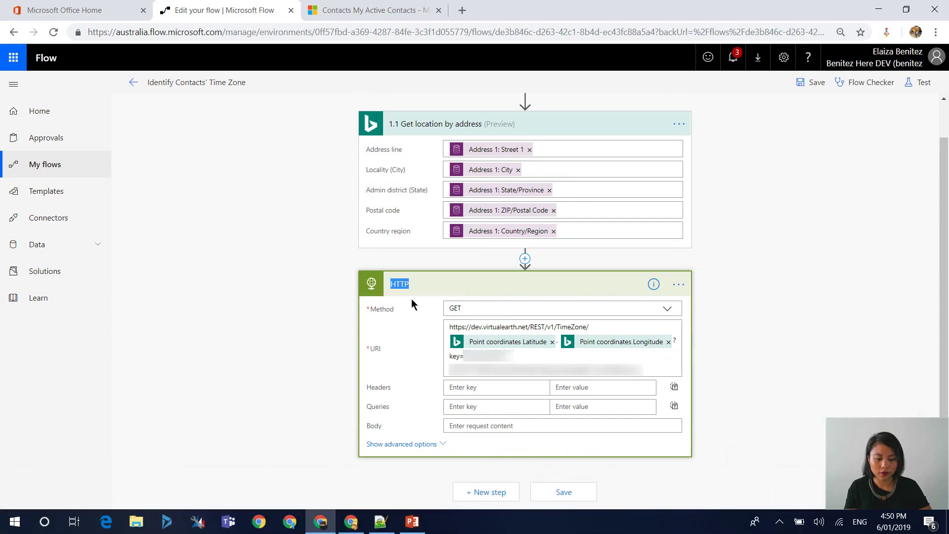
left_click(385, 285)
type("1.2")
left_click(805, 83)
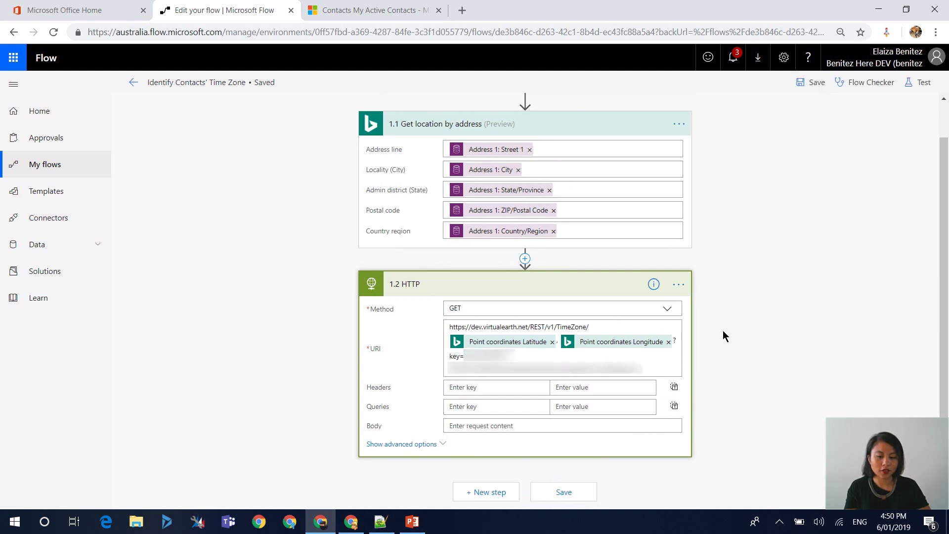
left_click(734, 306)
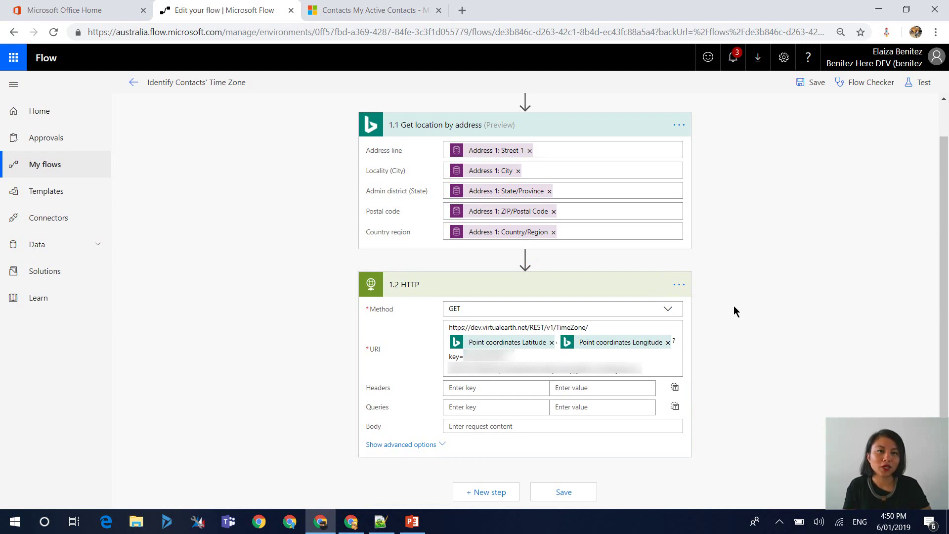
- Start a new contact in Dynamics 365 and enter its first and last name
left_click(373, 14)
left_click(224, 87)
left_click(290, 232)
type("Sam")
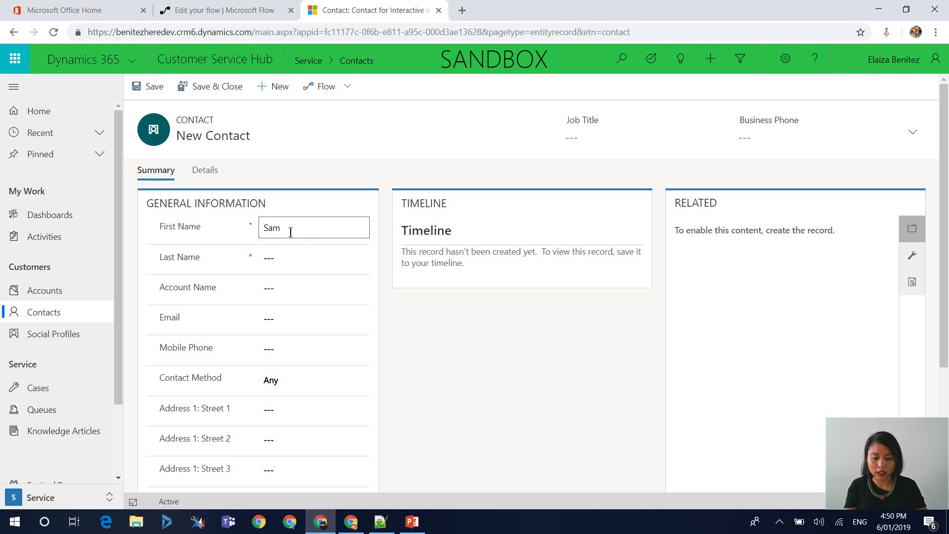
key("Tab")
type("Neill")
scroll(303, 280, "down", 2)
- Fill the contact's Address 1 fields with a Wellington, New Zealand address and save the record
left_click(296, 352)
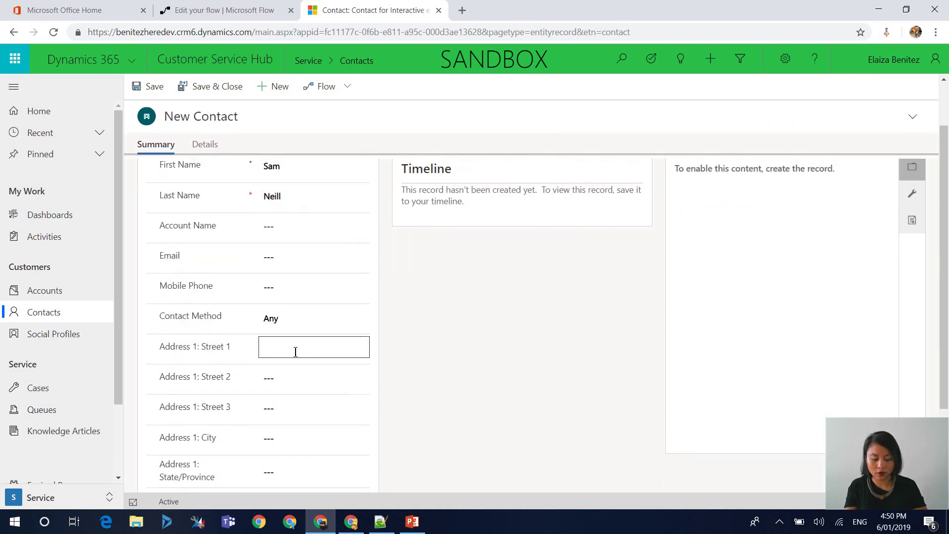
key("Tab")
type("Woburn")
key("Tab")
key("Tab")
type("Wellington")
key("Tab")
key("Tab")
type("5011")
key("Tab")
type("New Zealand")
key("ctrl+s")
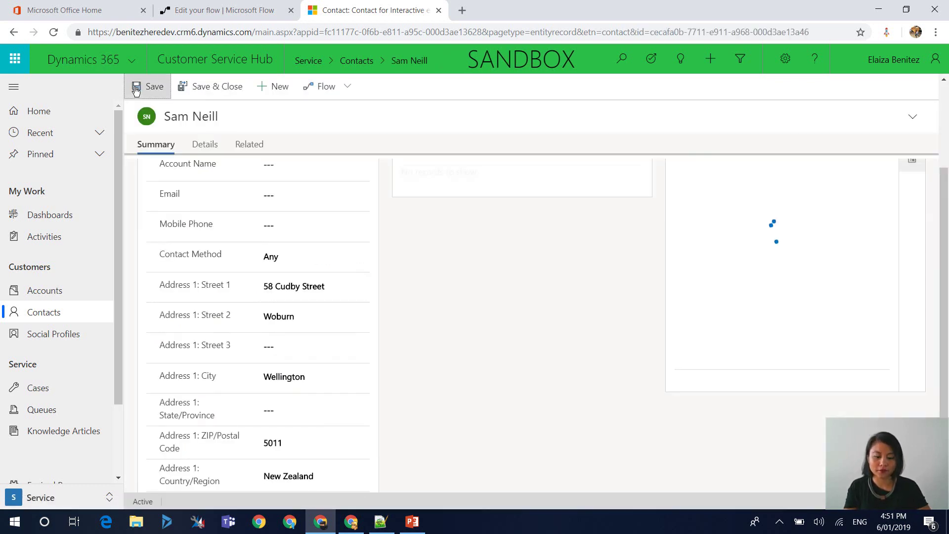
scroll(468, 341, "up", 1)
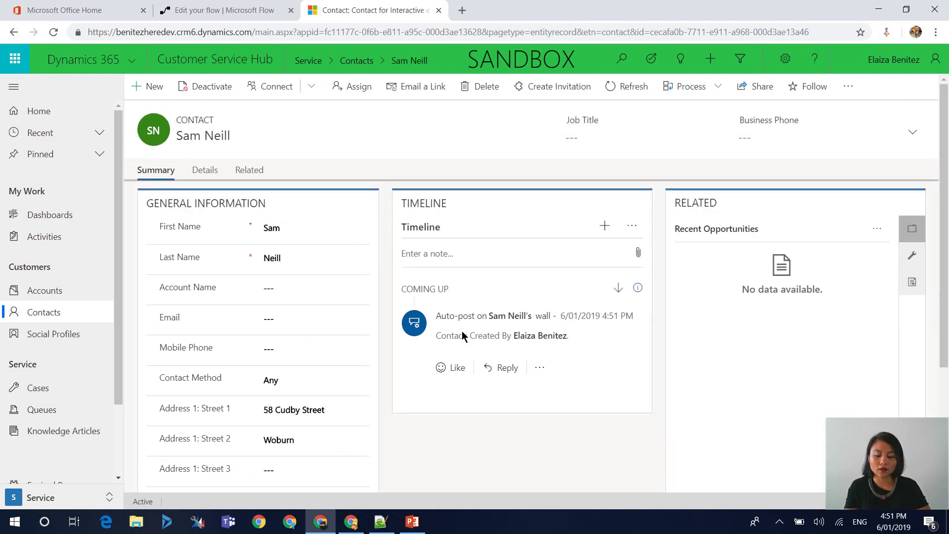
- Save the flow and leave the editor for the flow's details page
left_click(224, 16)
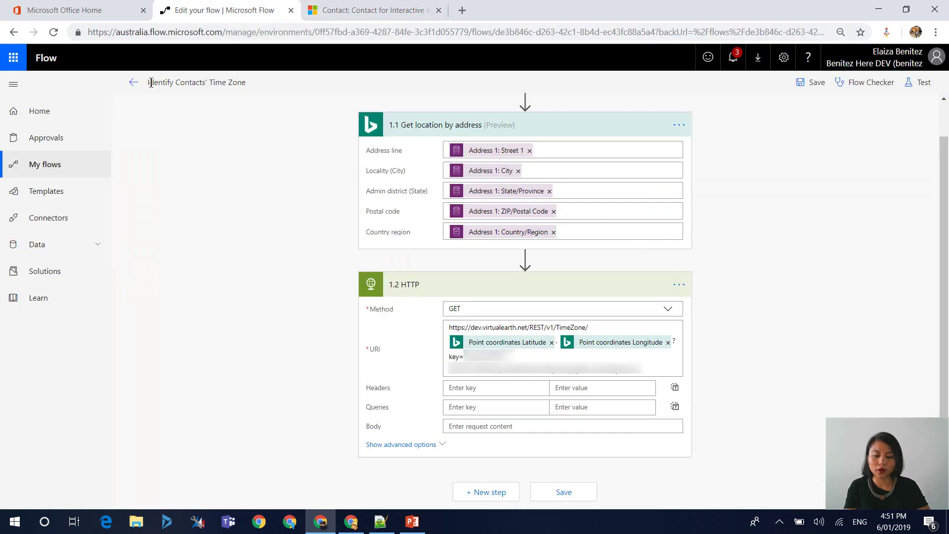
left_click(132, 83)
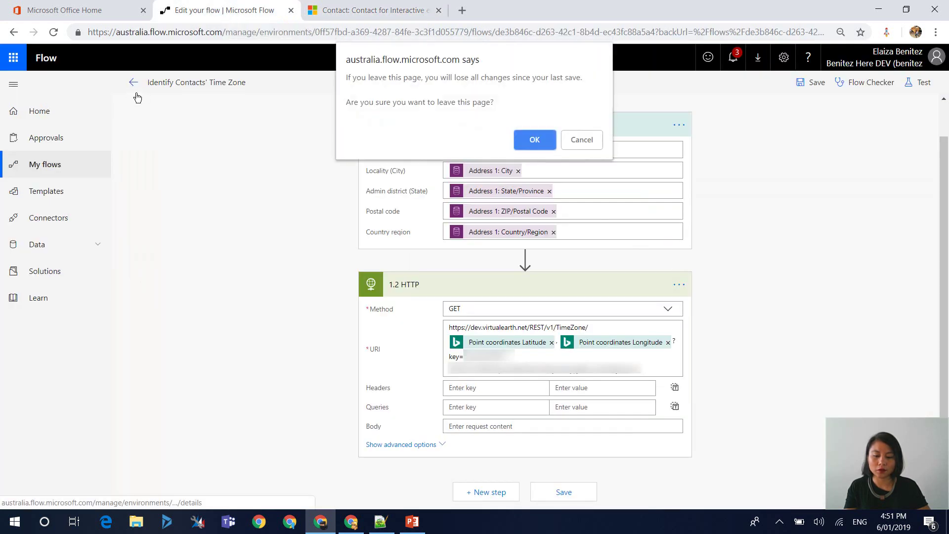
left_click(582, 140)
left_click(813, 82)
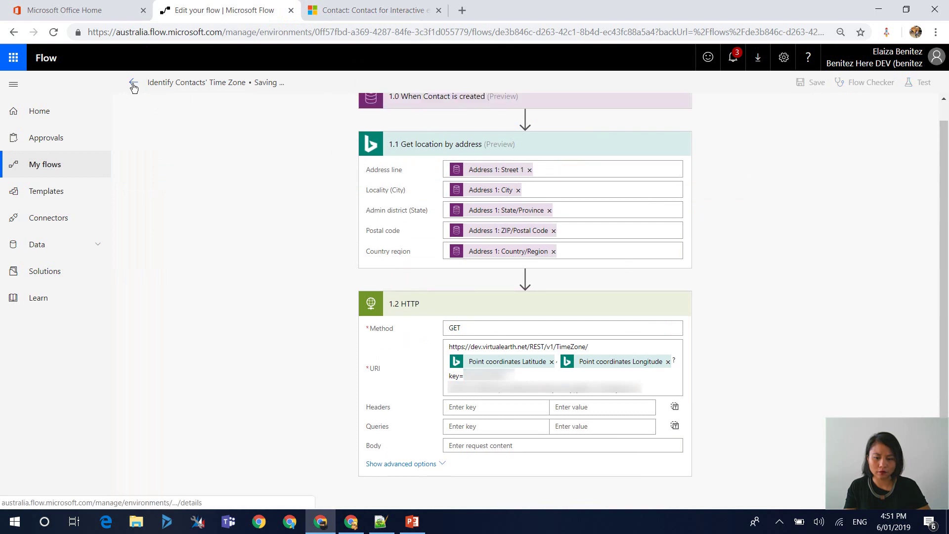
left_click(133, 84)
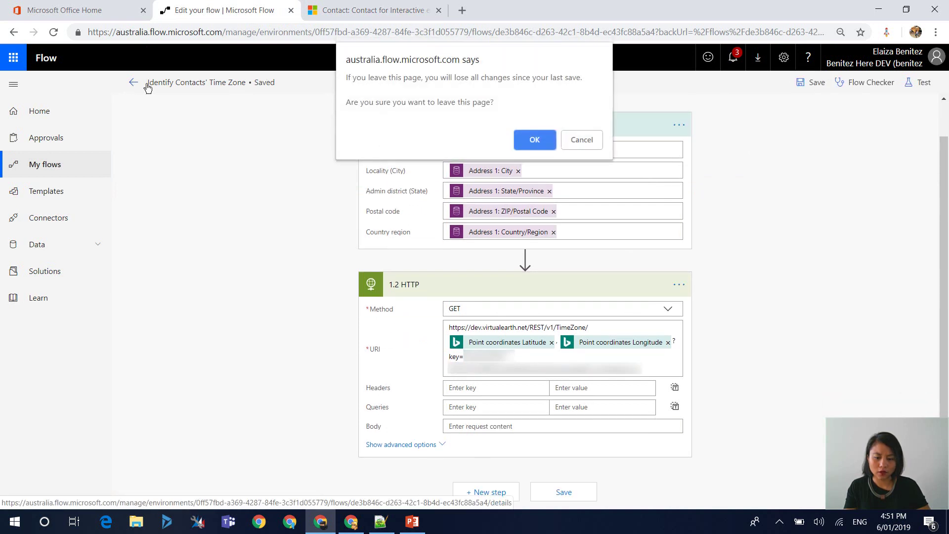
left_click(534, 140)
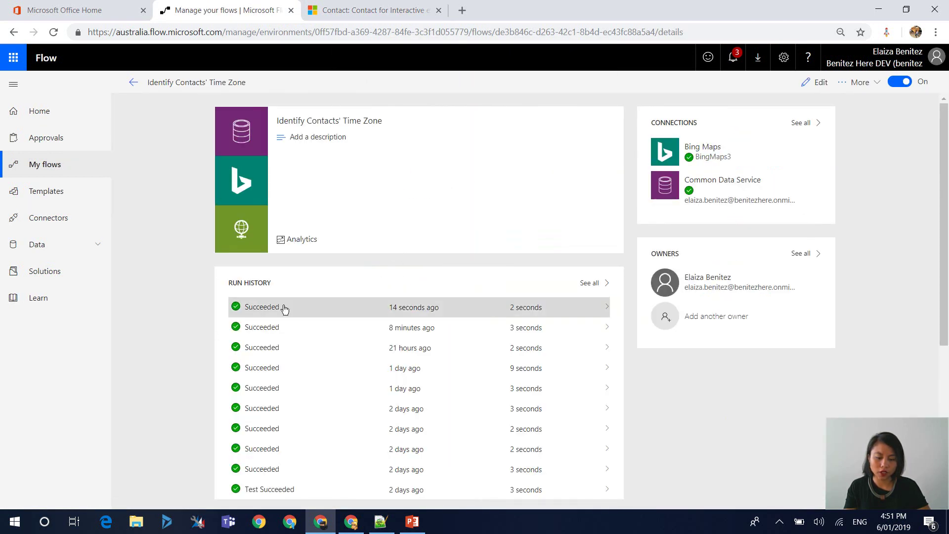
- Open the latest run, expand the 1.2 HTTP step, and copy its full response body
left_click(274, 309)
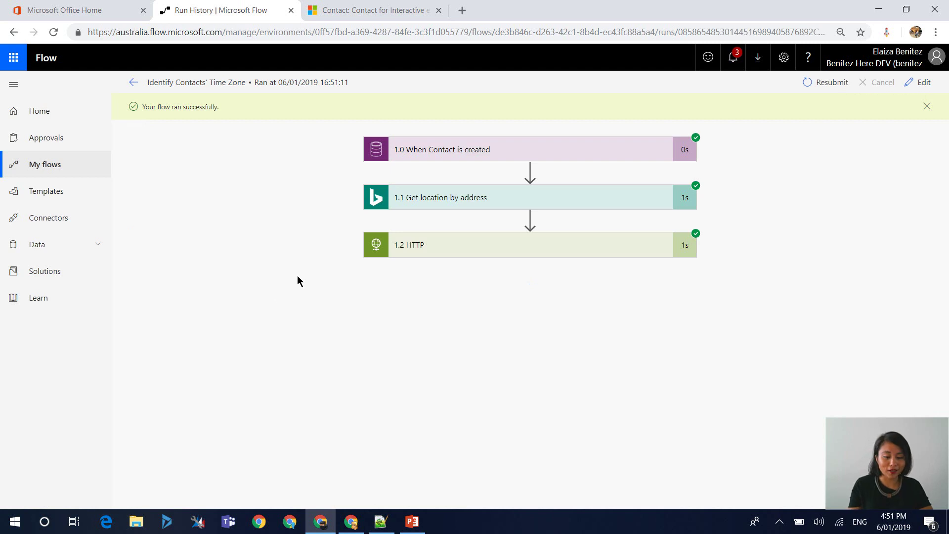
left_click(424, 201)
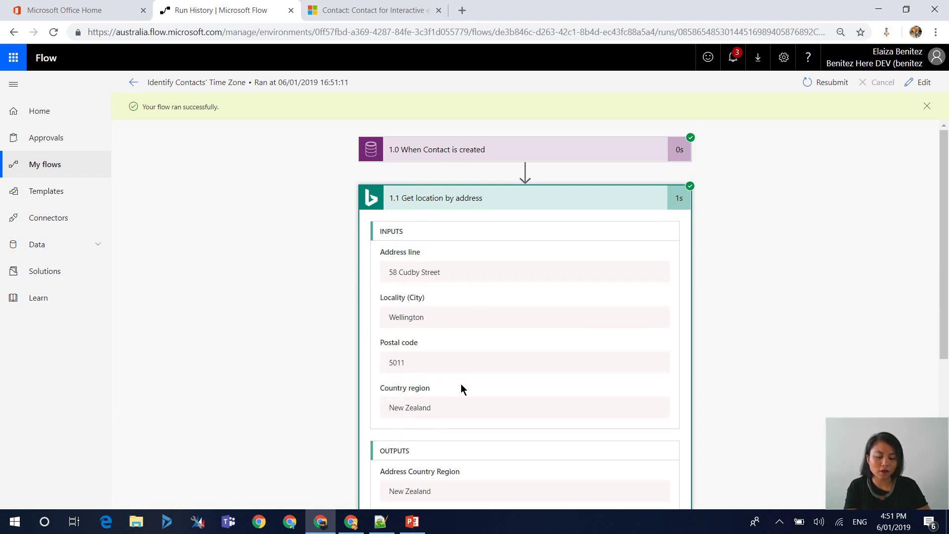
scroll(462, 380, "down", 4)
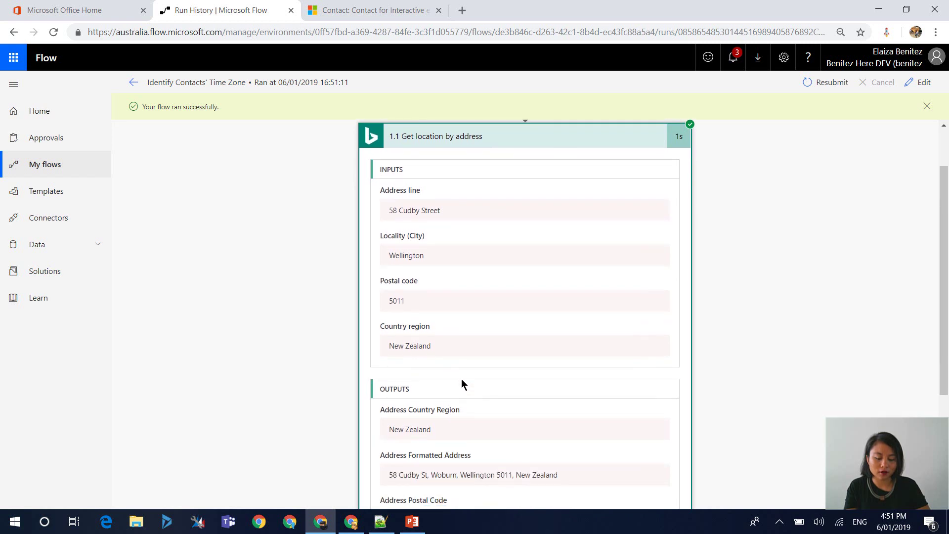
scroll(461, 380, "down", 1)
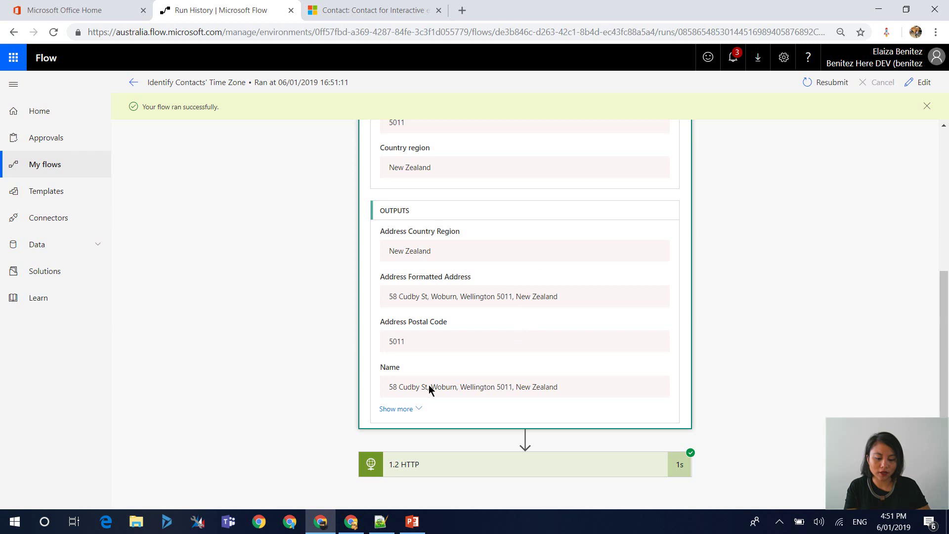
left_click(488, 462)
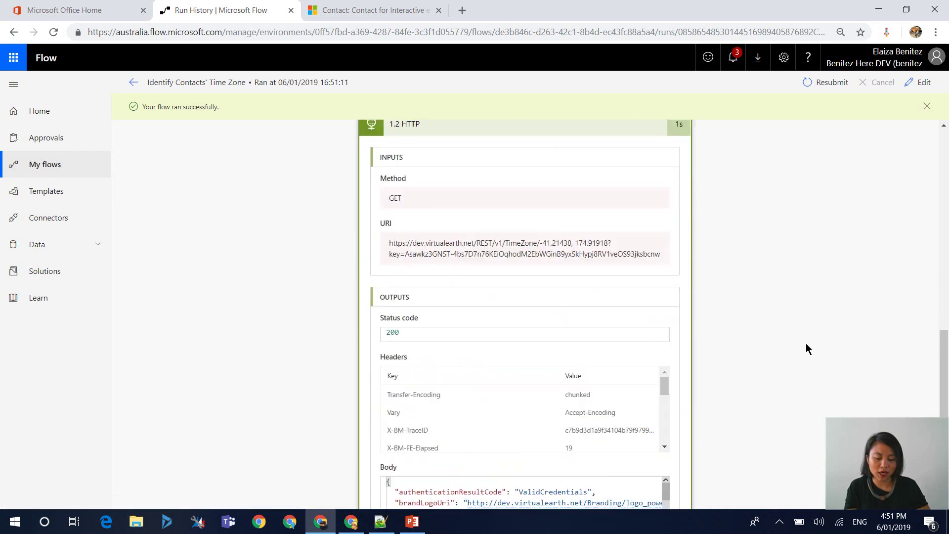
scroll(806, 349, "down", 2)
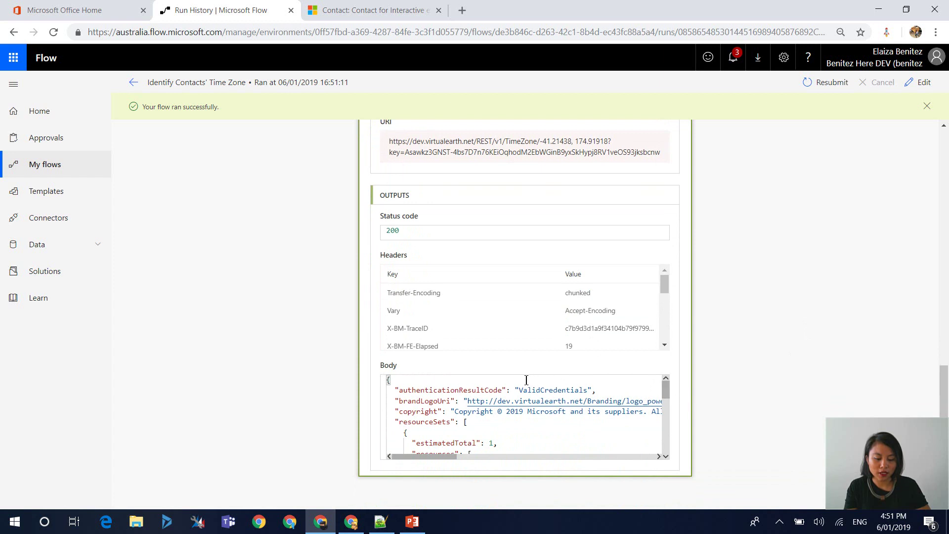
left_click(415, 381)
key("ctrl+a")
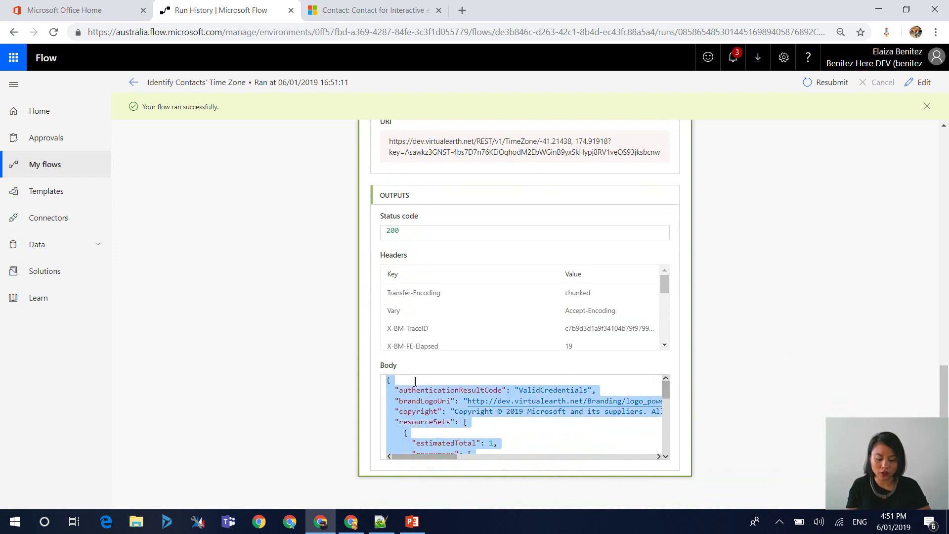
- Paste the Bing time zone JSON response into Notepad++'s new 1 tab and review it
left_click(381, 521)
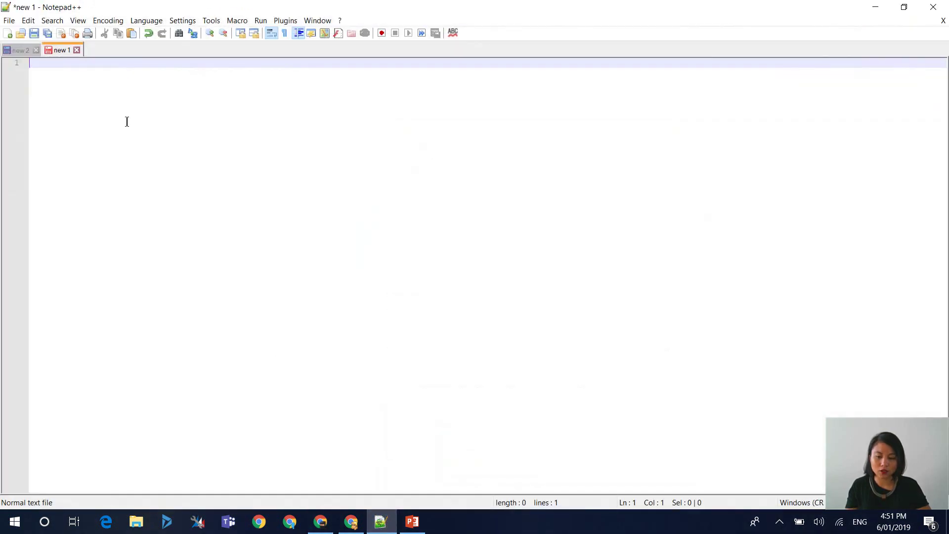
key("ctrl+v")
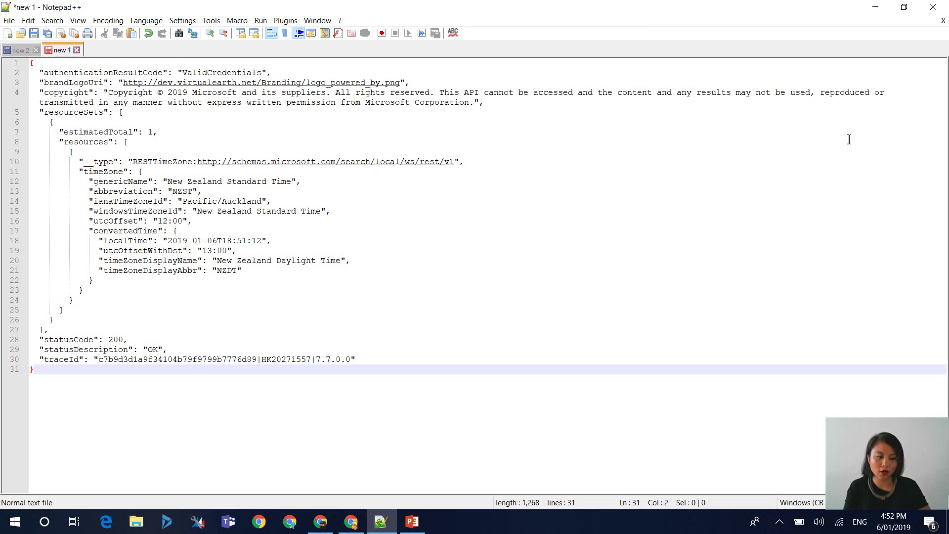
left_click(875, 7)
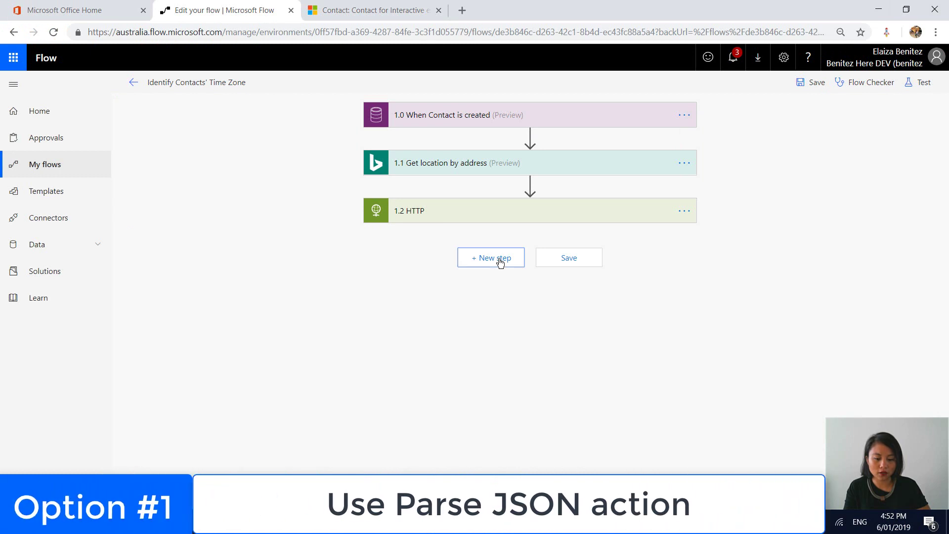
- Add a Parse JSON step after the HTTP action with Content set to the HTTP Body
left_click(498, 258)
type("parse")
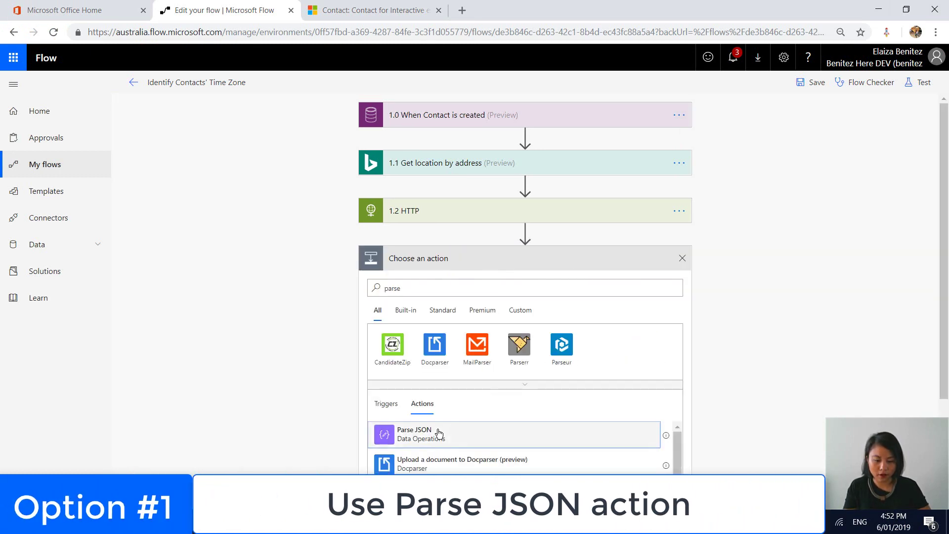
left_click(441, 434)
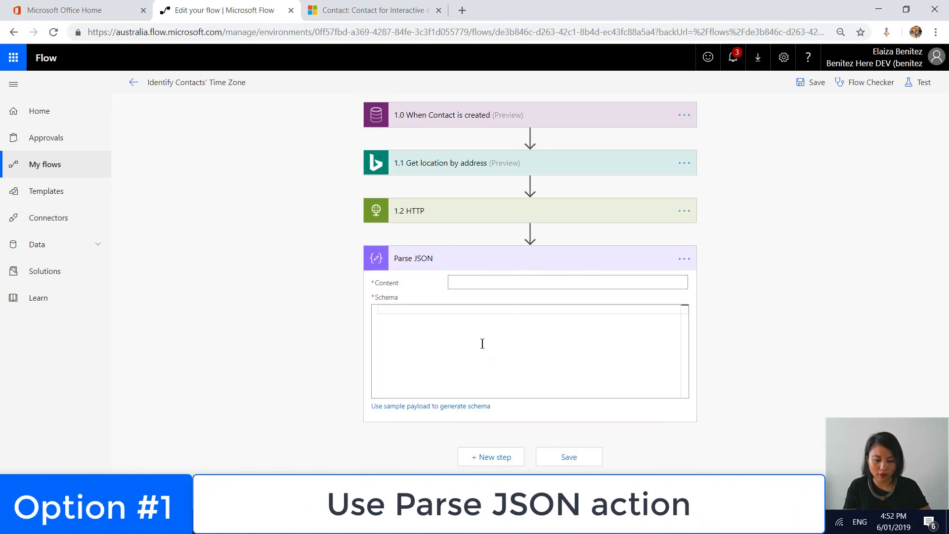
left_click(480, 285)
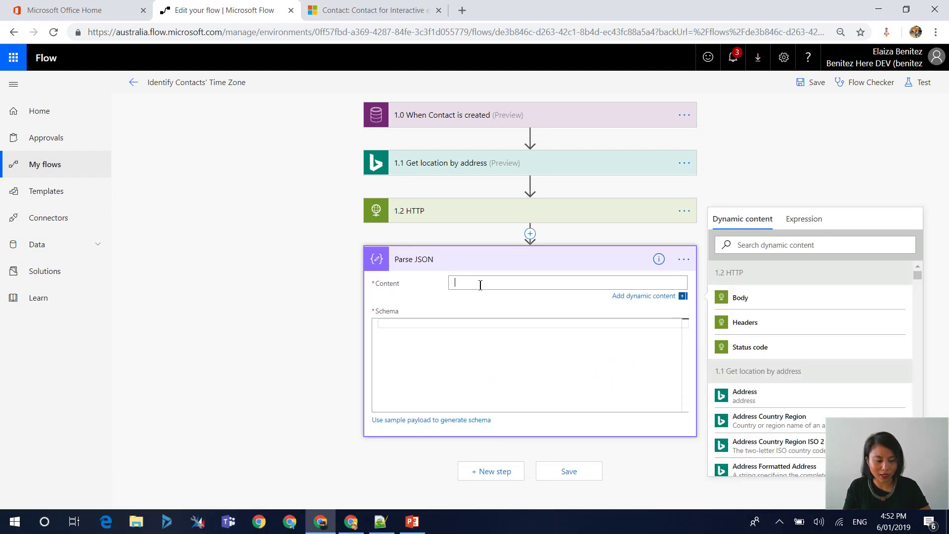
left_click(759, 302)
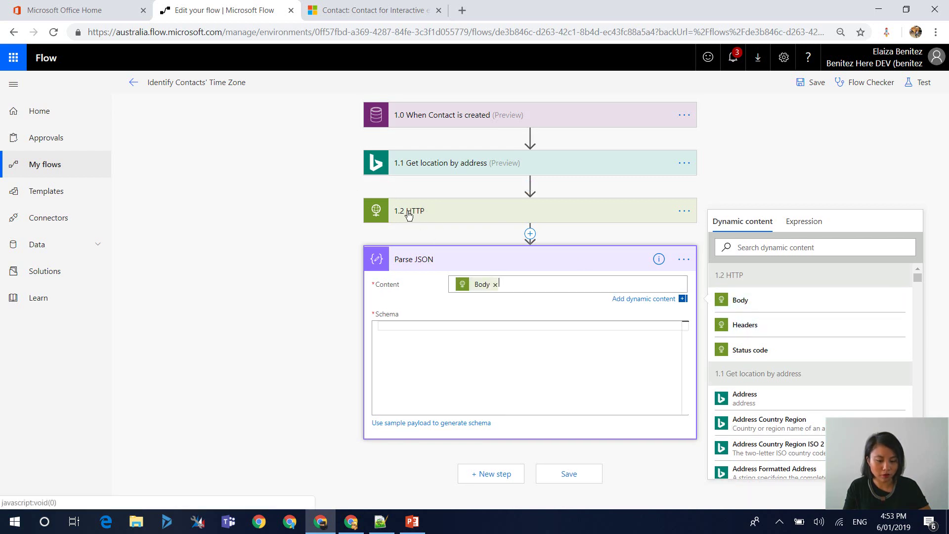
left_click(407, 324)
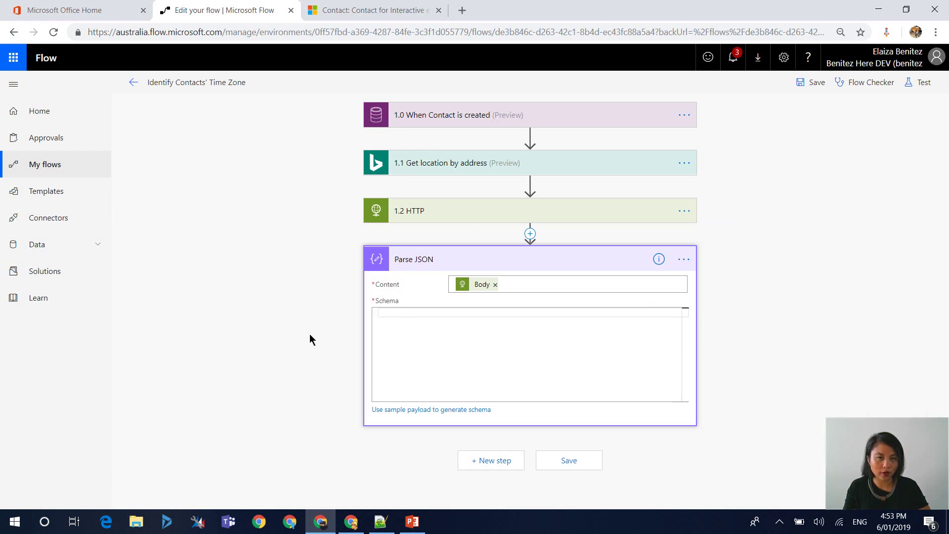
- Generate the Parse JSON schema from the pasted sample response and copy the schema
left_click(399, 410)
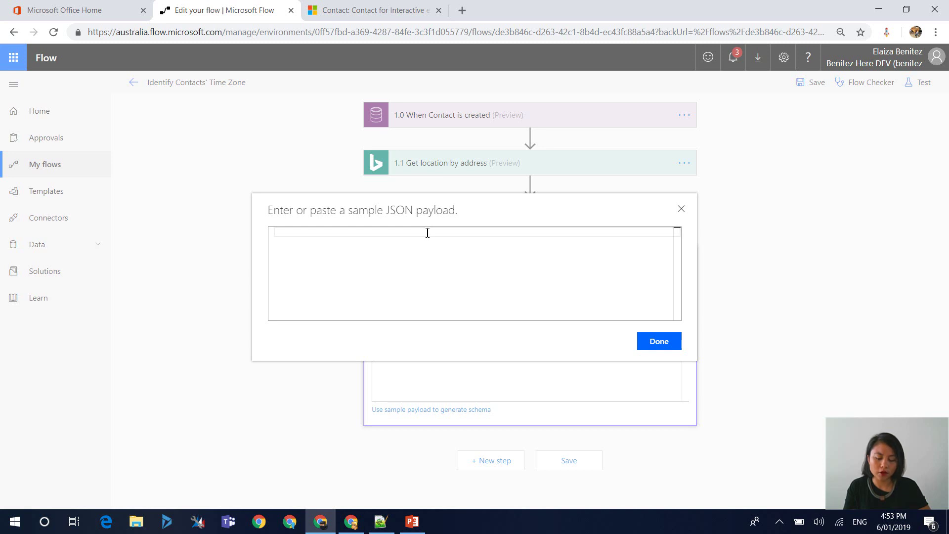
key("ctrl+v")
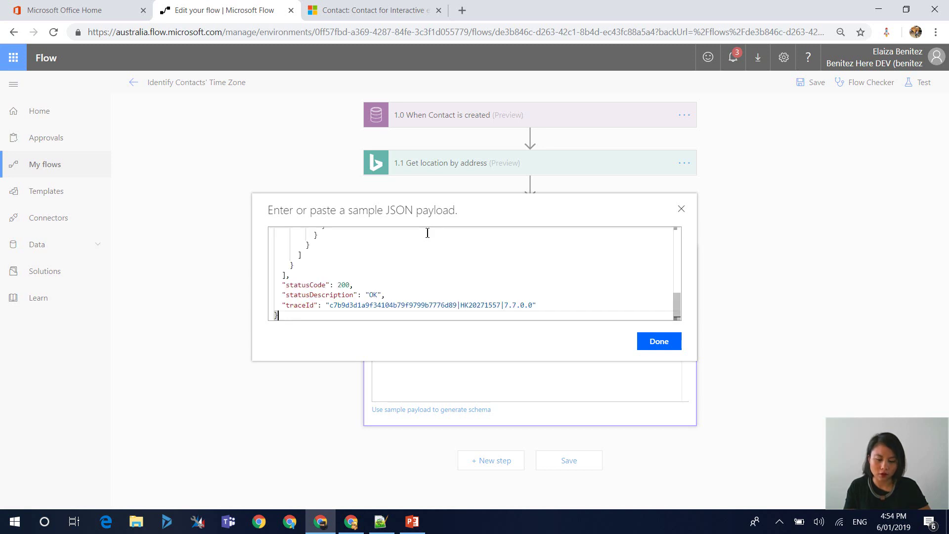
left_click(659, 341)
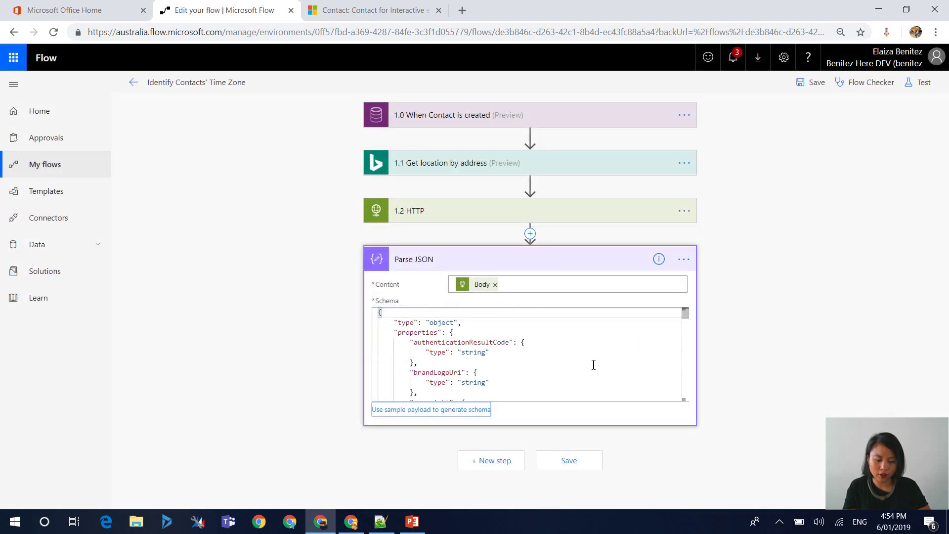
left_click(501, 310)
key("ctrl+a")
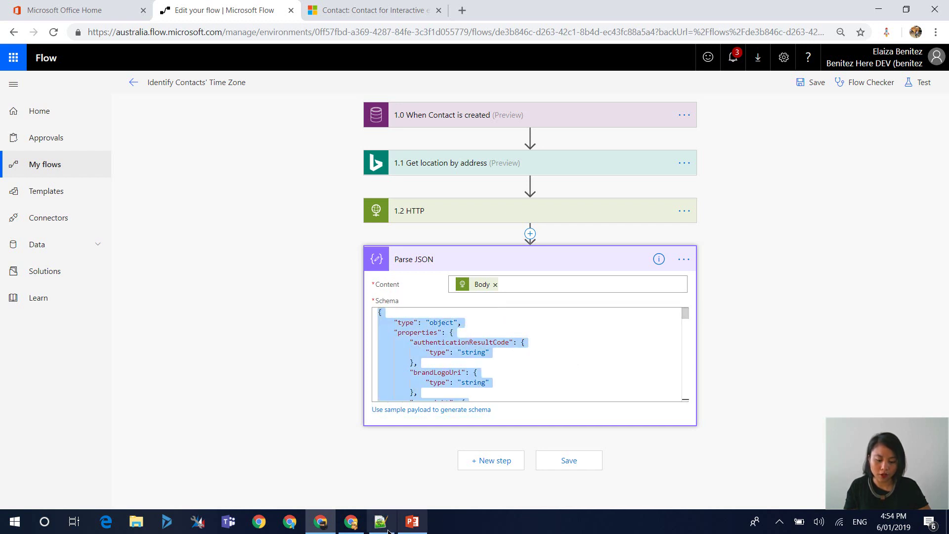
left_click(381, 522)
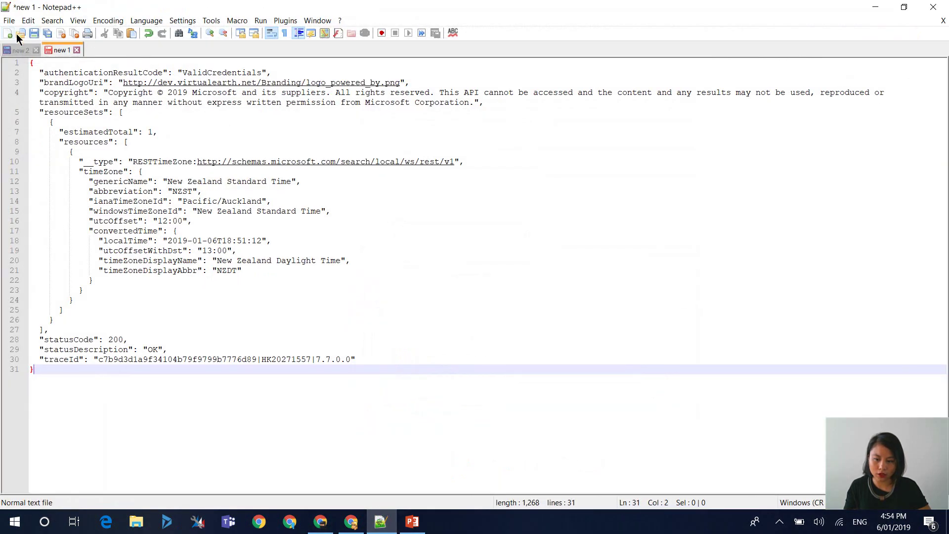
- Paste the generated schema into a new Notepad++ tab, new 3, and scroll through it
left_click(7, 32)
key("ctrl+v")
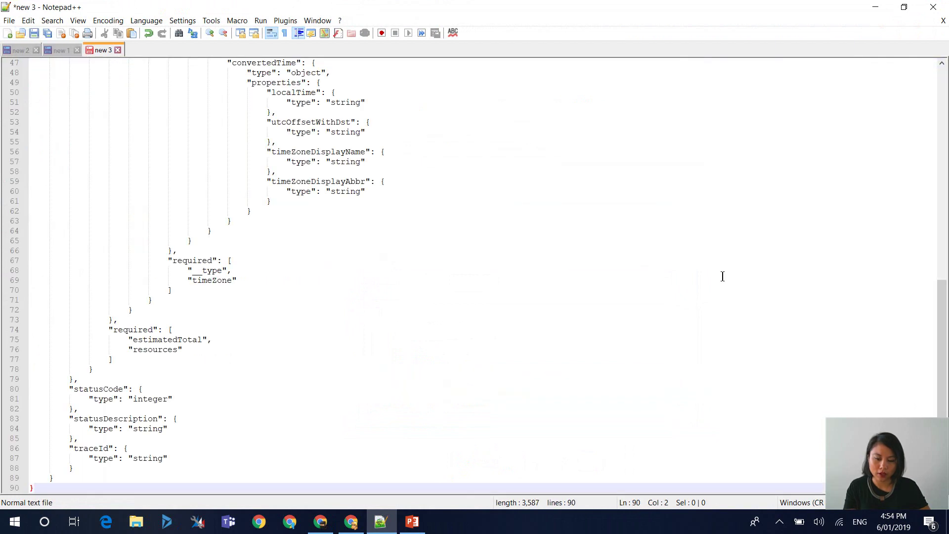
left_click_drag(943, 322, 906, 289)
- Add a Compose step after the Parse JSON step
left_click(875, 7)
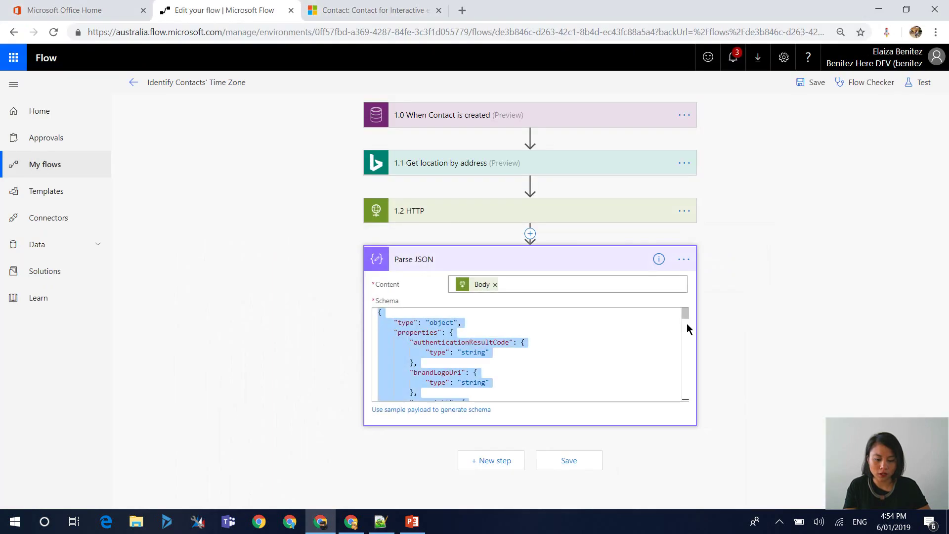
left_click(778, 384)
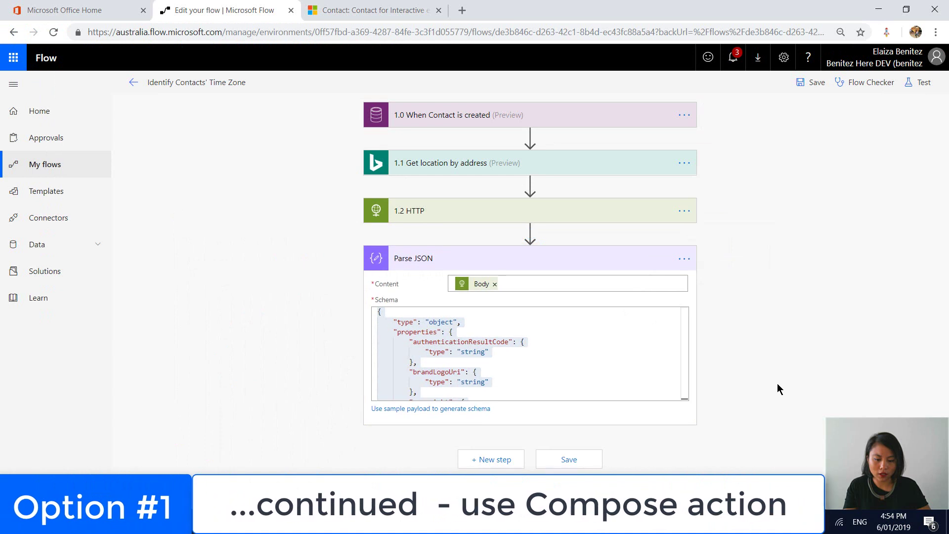
left_click(492, 460)
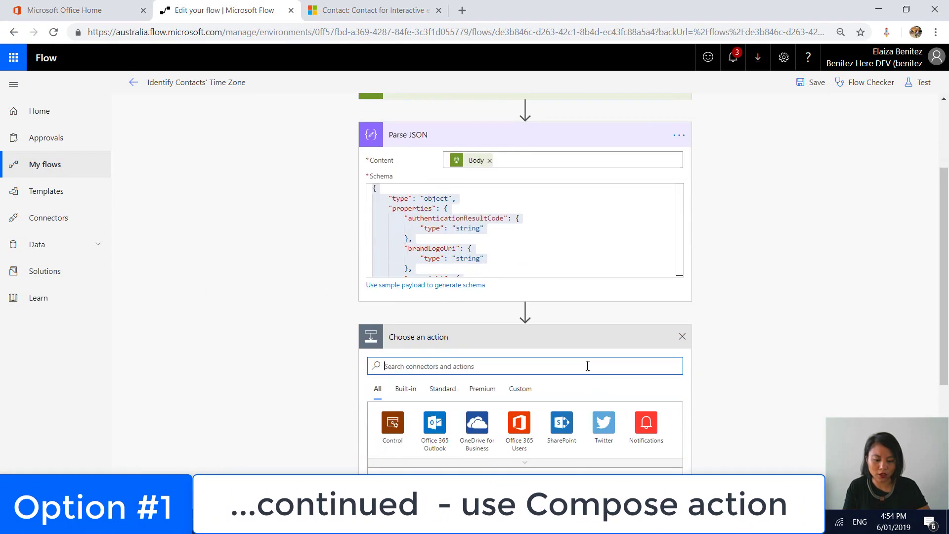
type("compose")
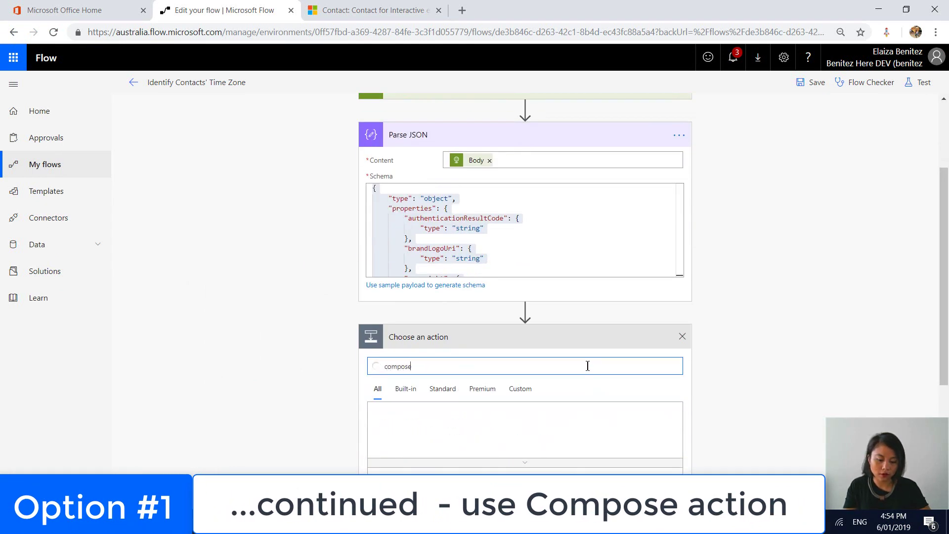
left_click(441, 446)
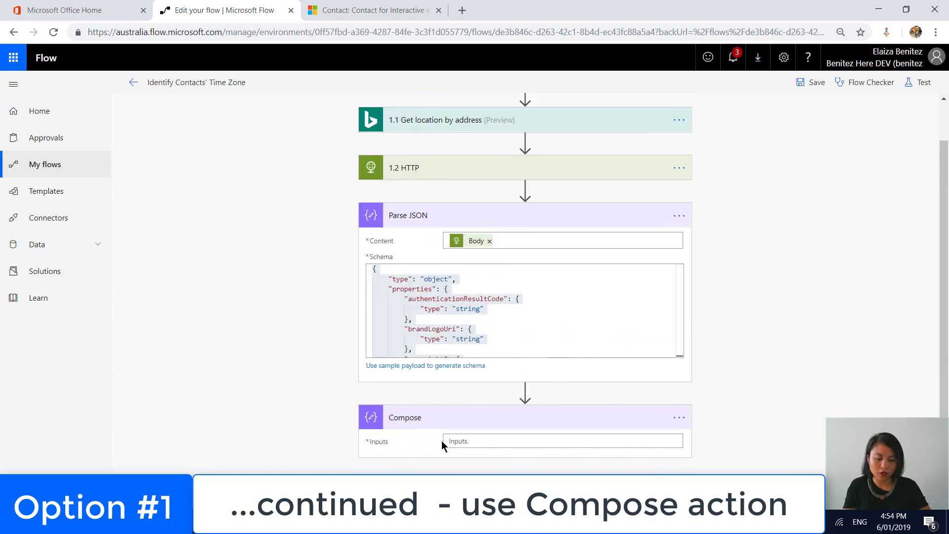
- Browse the Dynamic content list for the parsed resources value for the Compose Inputs
left_click(464, 441)
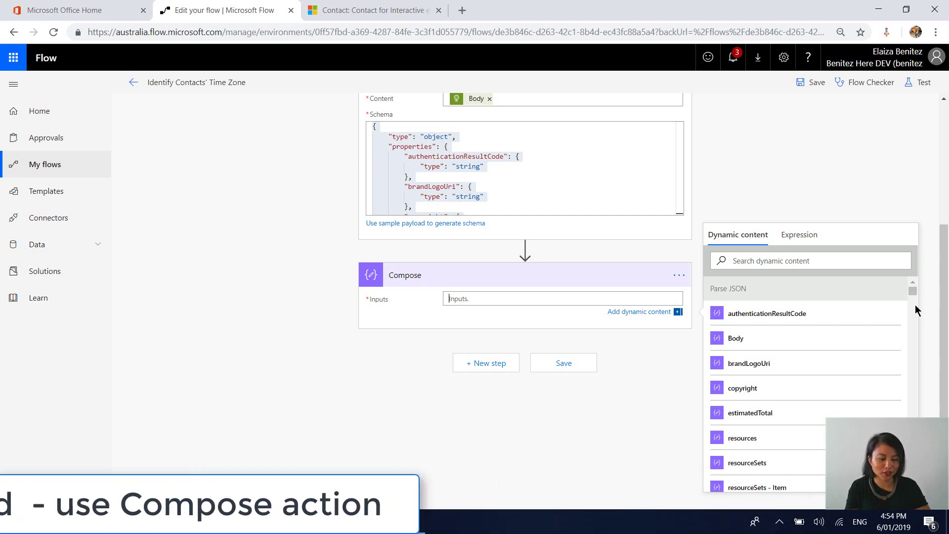
scroll(914, 295, "down", 5)
scroll(914, 294, "up", 5)
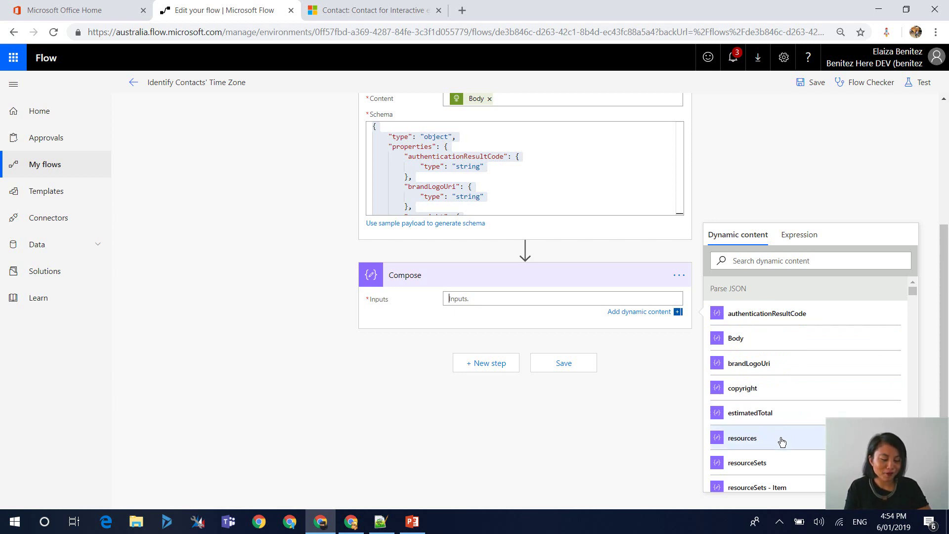
scroll(780, 460, "down", 1)
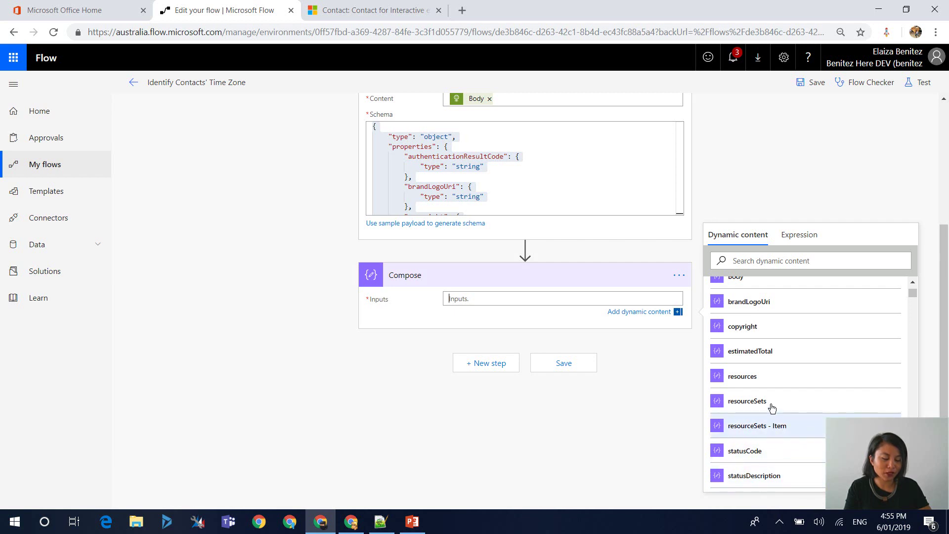
scroll(768, 381, "up", 2)
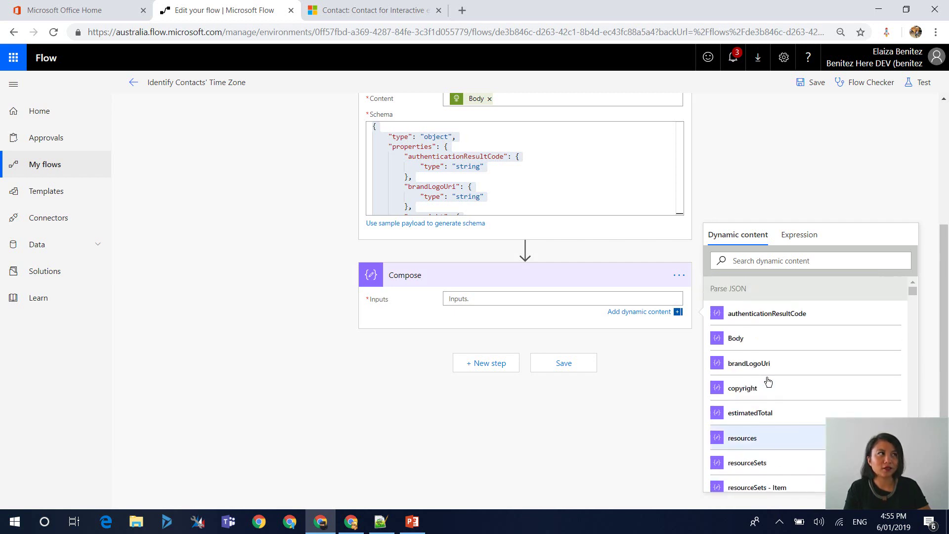
scroll(769, 380, "down", 1)
scroll(781, 376, "up", 1)
scroll(783, 383, "down", 1)
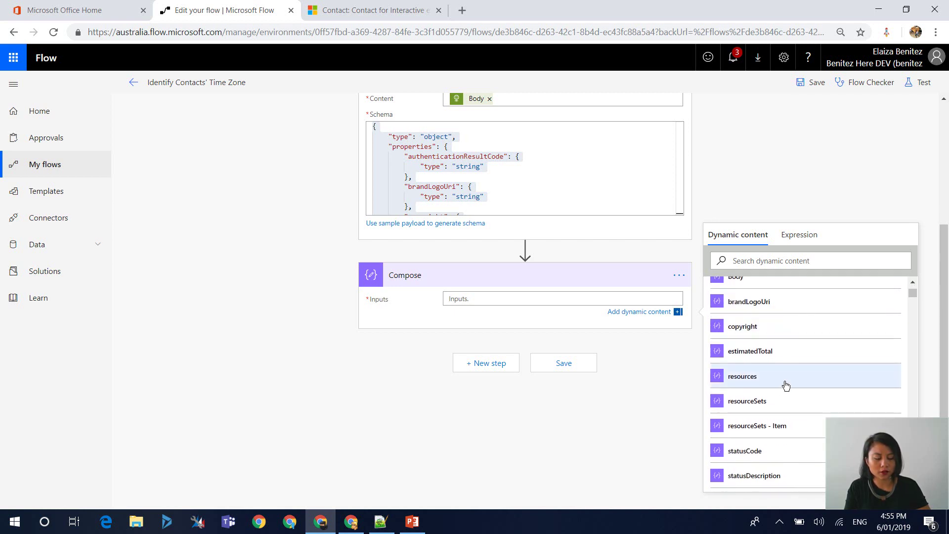
- Set the Compose Inputs to resources, then read the blog's Problem 2 array-item section
left_click(787, 385)
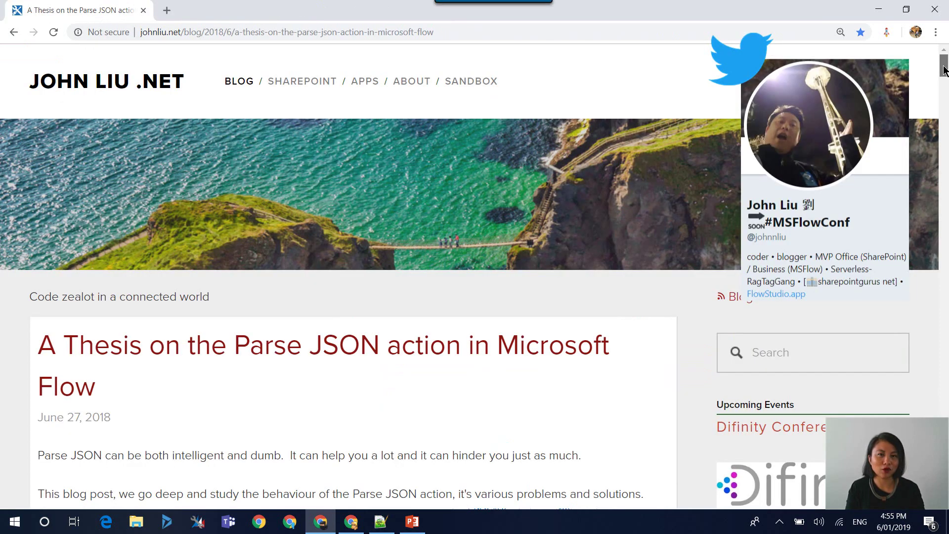
left_click_drag(944, 70, 930, 195)
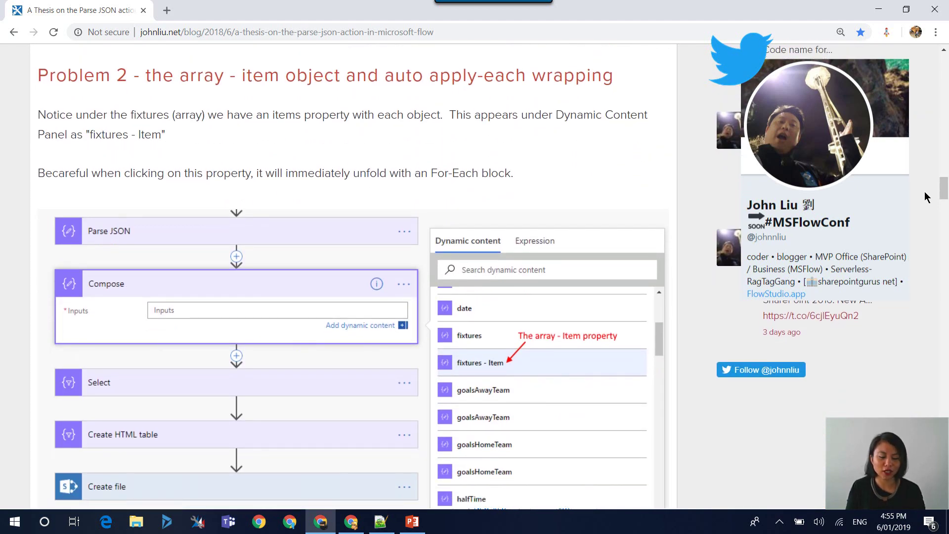
- Add a Compose 2 step inside the loop with windowsTimeZoneId as its input
key("alt+Tab")
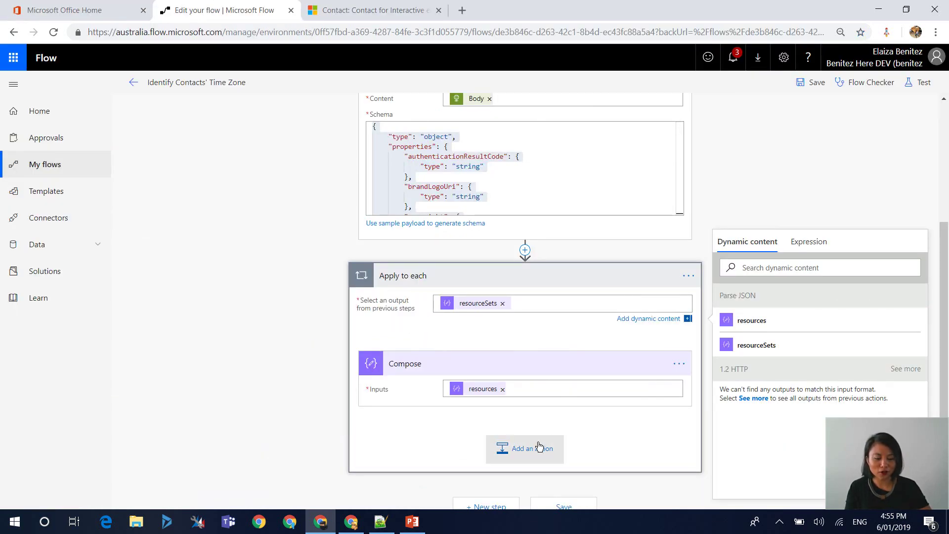
left_click(539, 446)
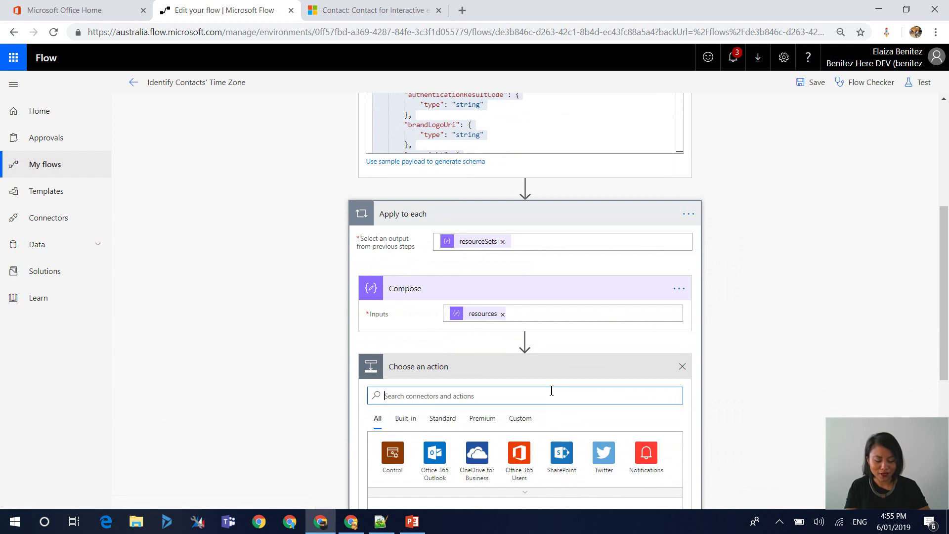
type("compose")
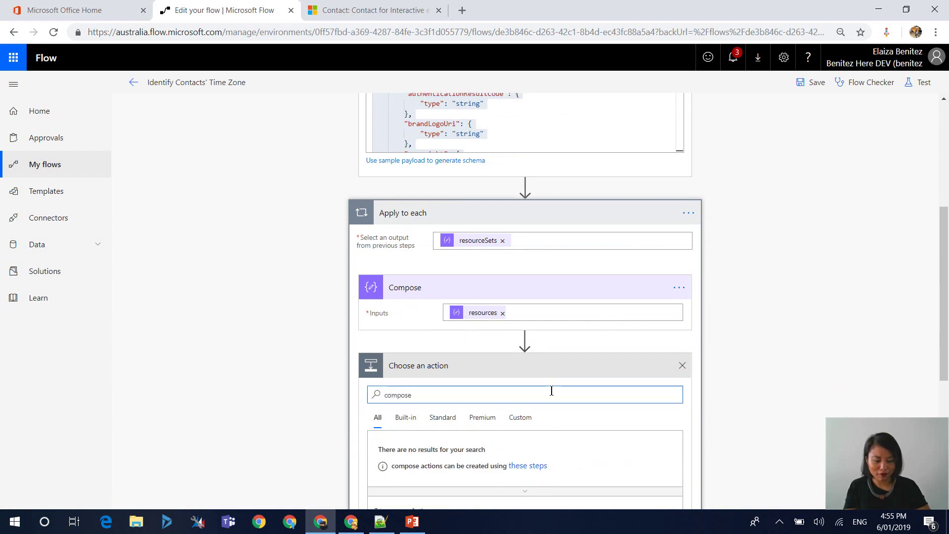
left_click(457, 476)
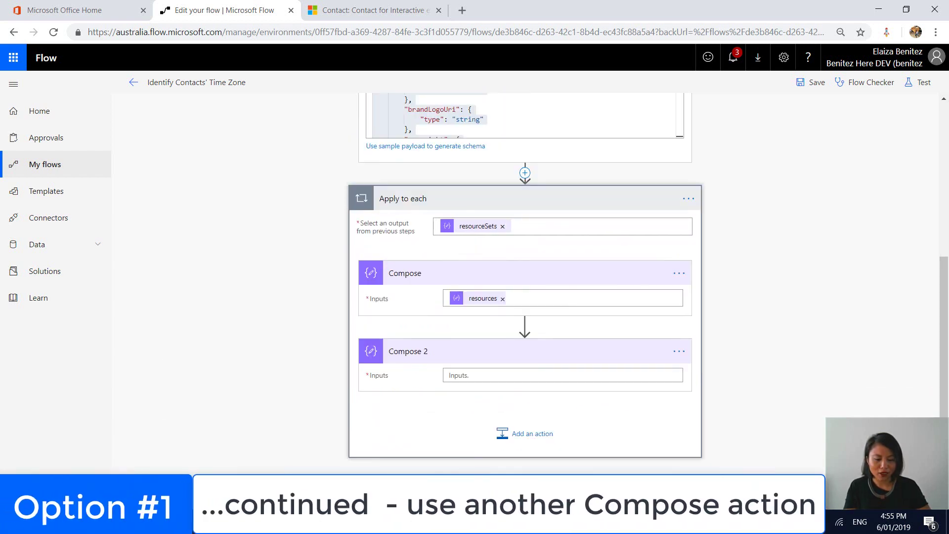
left_click(472, 380)
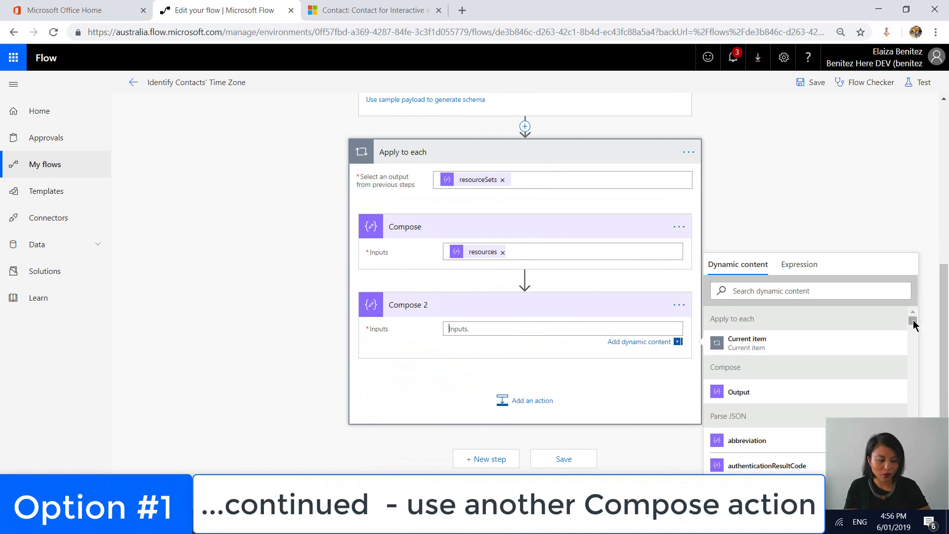
left_click_drag(913, 320, 913, 346)
scroll(914, 341, "up", 3)
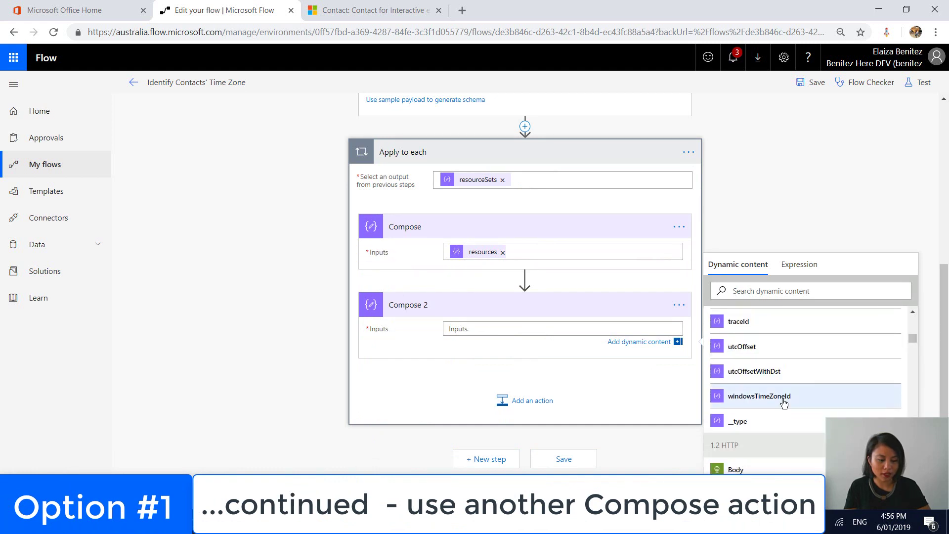
left_click(784, 402)
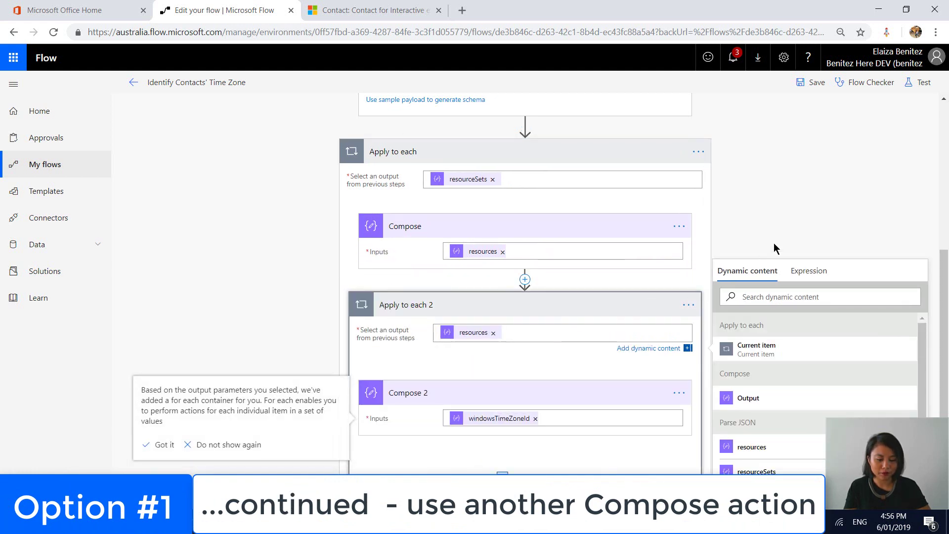
left_click(780, 239)
- Scroll through the flow to review the auto-created Apply to each 2 loop over resources
scroll(781, 235, "down", 2)
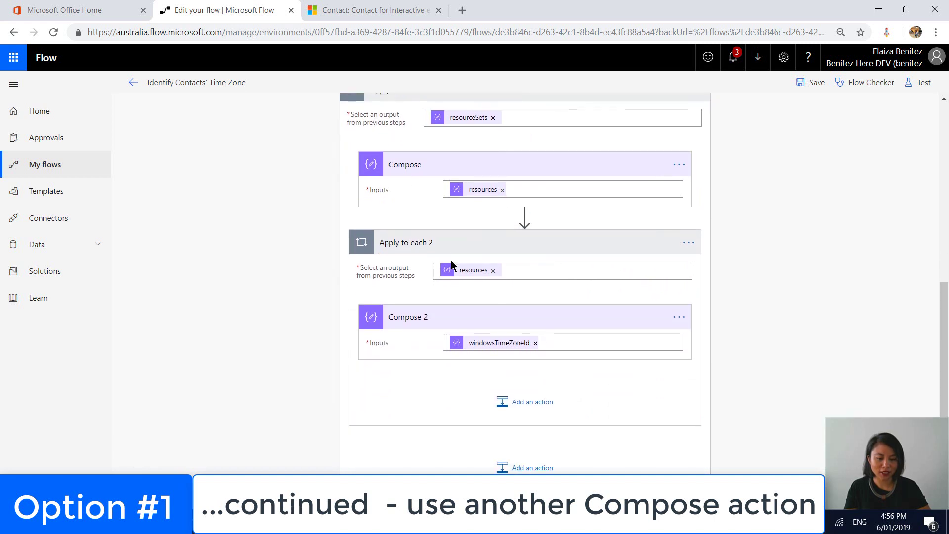
scroll(497, 285, "up", 3)
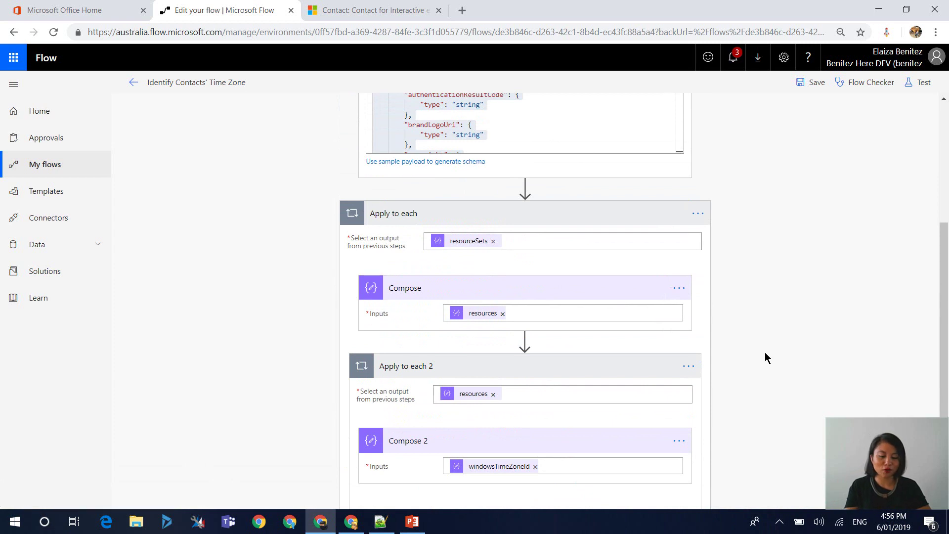
scroll(766, 357, "down", 2)
scroll(765, 357, "down", 2)
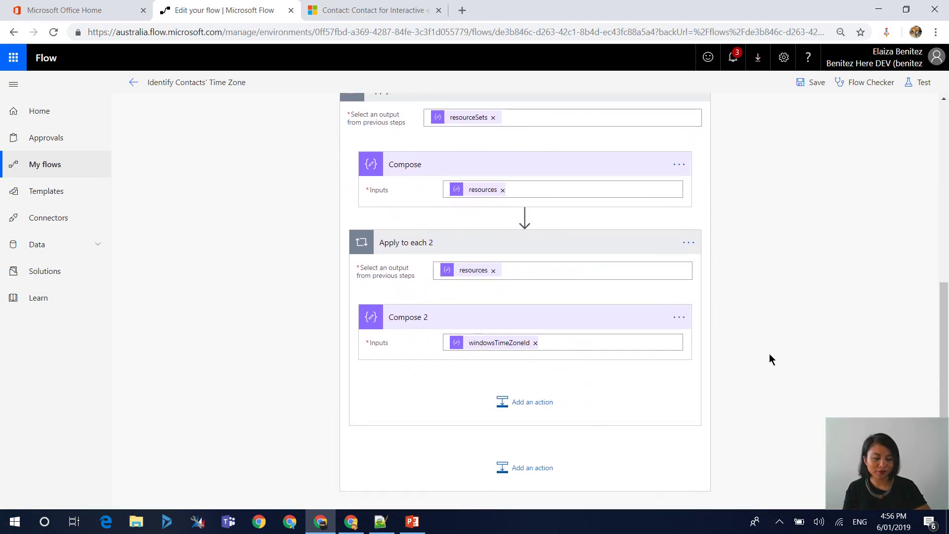
scroll(775, 352, "up", 2)
scroll(775, 352, "down", 2)
scroll(774, 352, "down", 1)
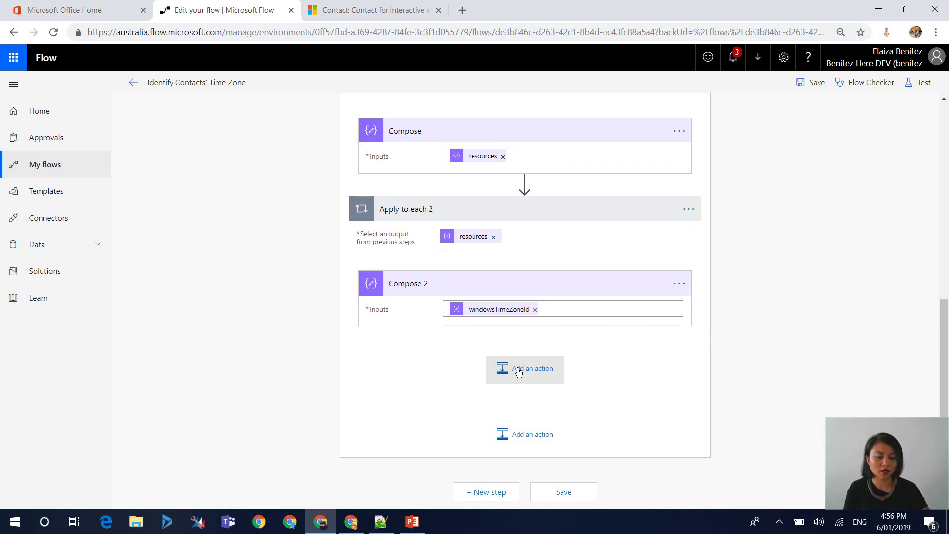
scroll(703, 120, "up", 1)
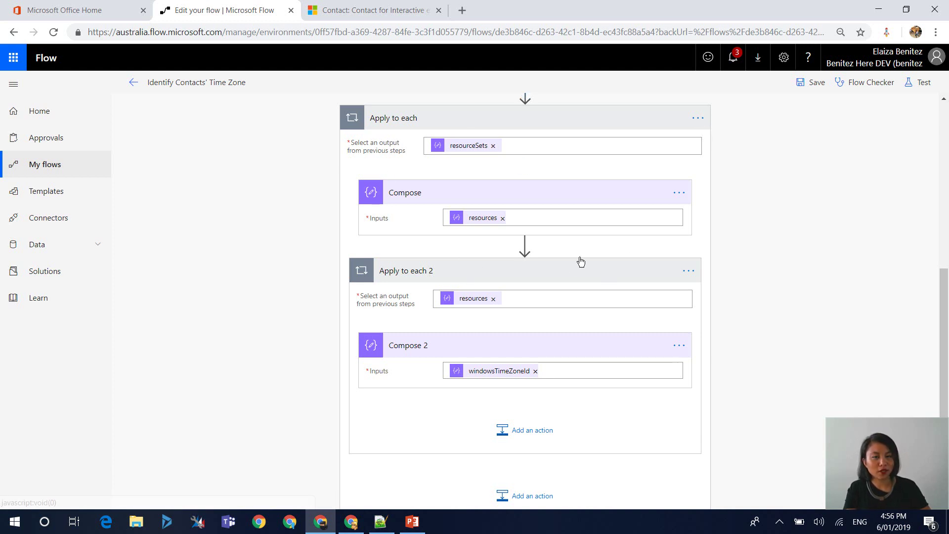
mouse_move(580, 262)
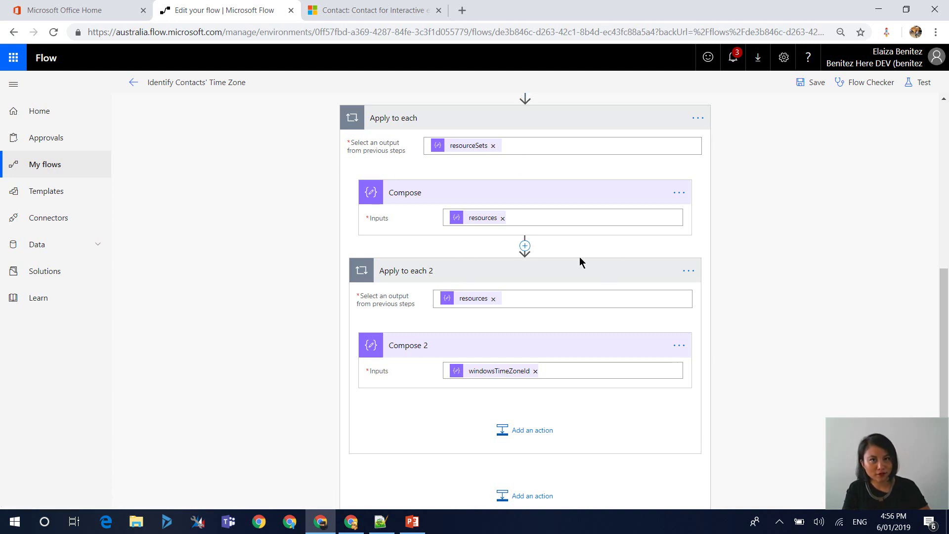
- Delete the outer Apply to each loop from the flow
left_click(698, 118)
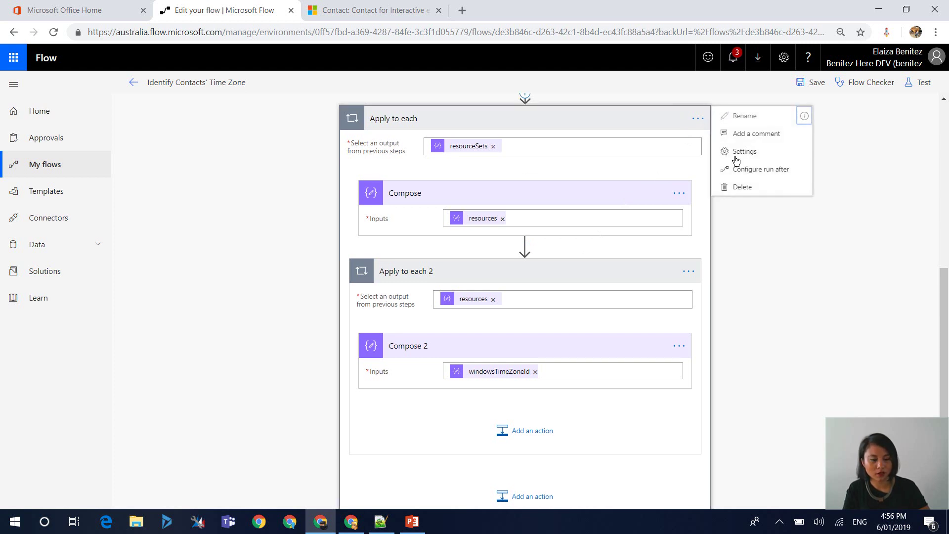
left_click(756, 192)
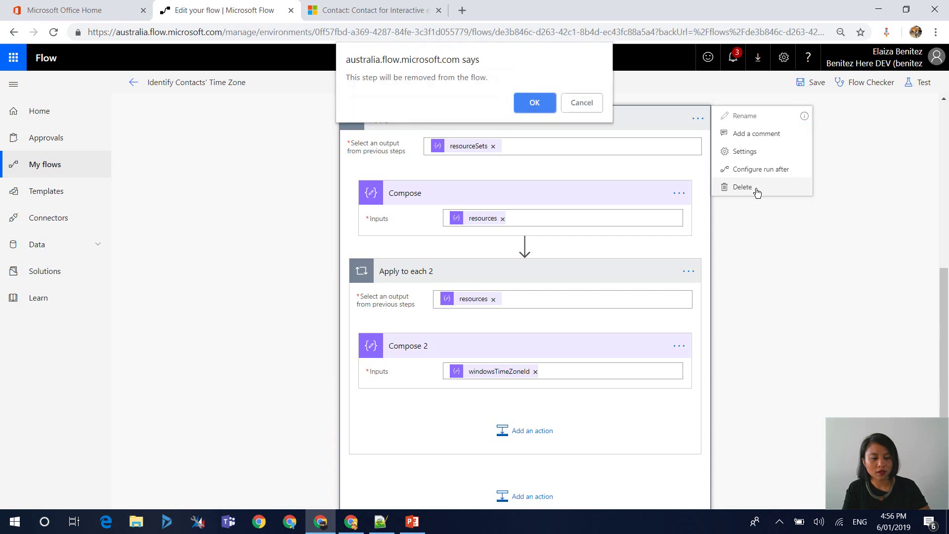
left_click(536, 102)
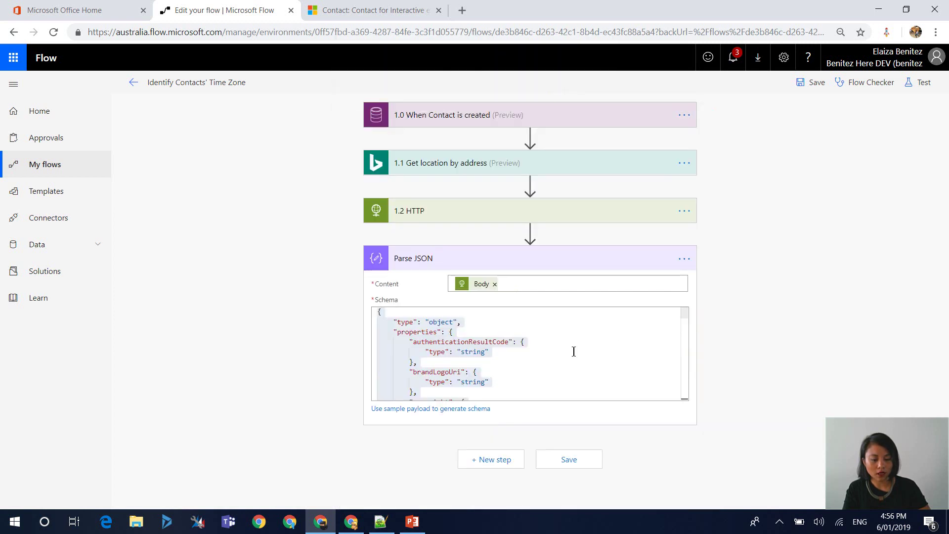
- Add a new Compose step after Parse JSON
left_click(508, 459)
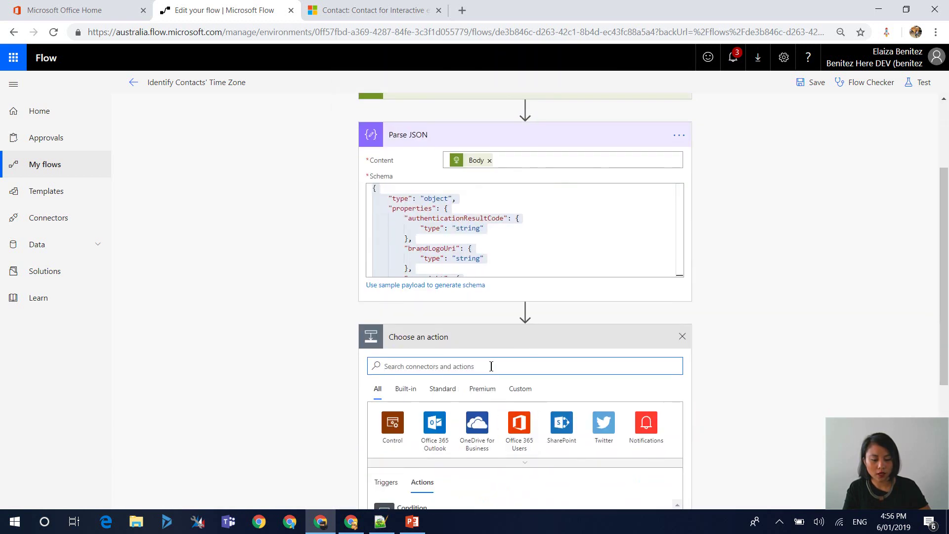
type("Compose")
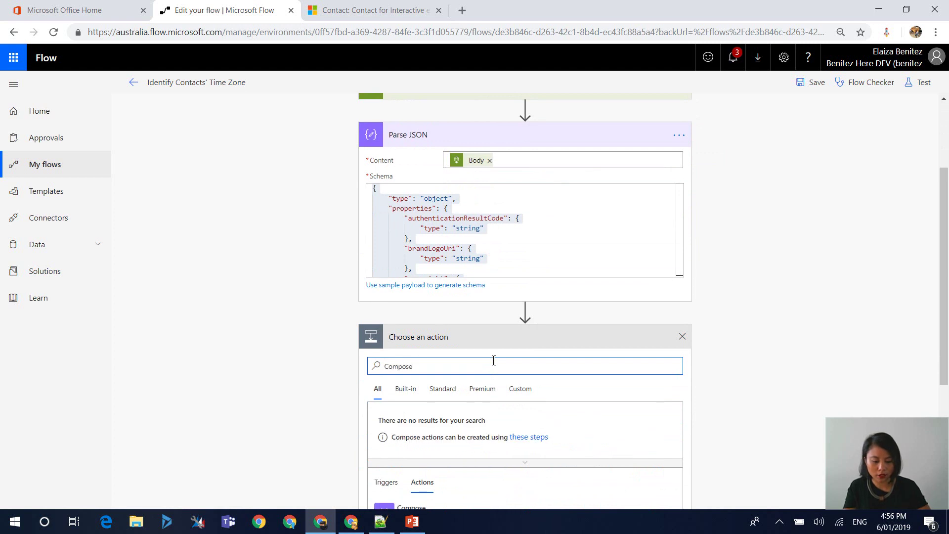
left_click(420, 390)
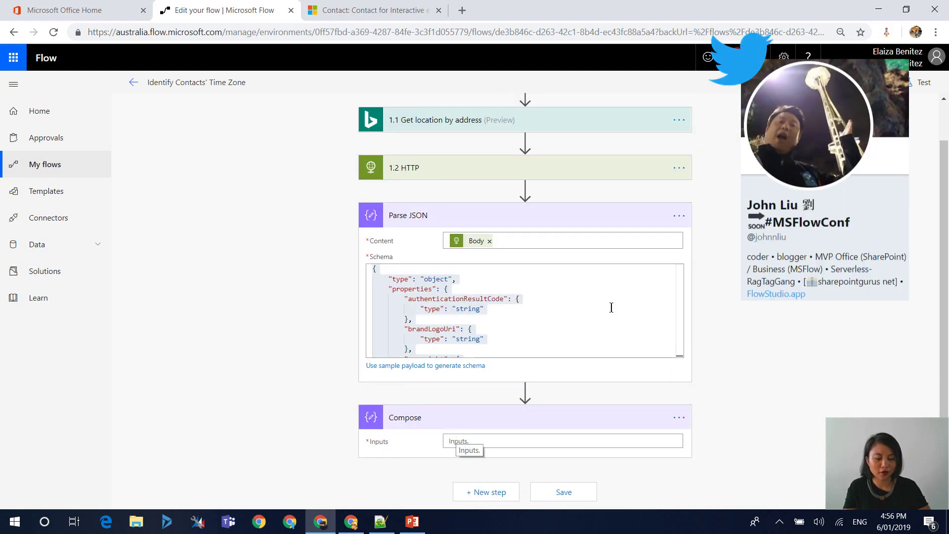
- Delete the Parse JSON step so Compose directly follows 1.2 HTTP
left_click(680, 218)
left_click(679, 215)
left_click(731, 284)
left_click(538, 109)
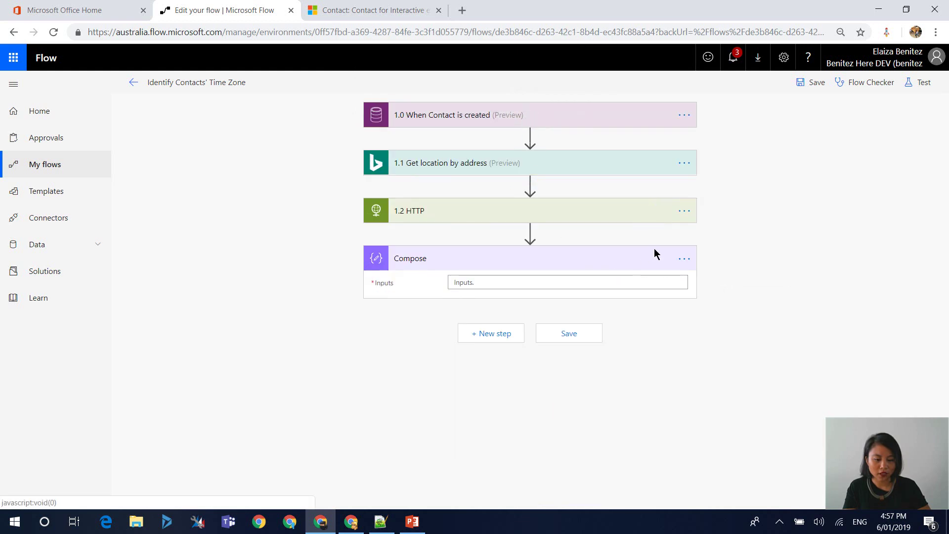
- Rename the Compose step to '1.3 Retrieve windowsTimeZoneId'
left_click(684, 259)
left_click(723, 266)
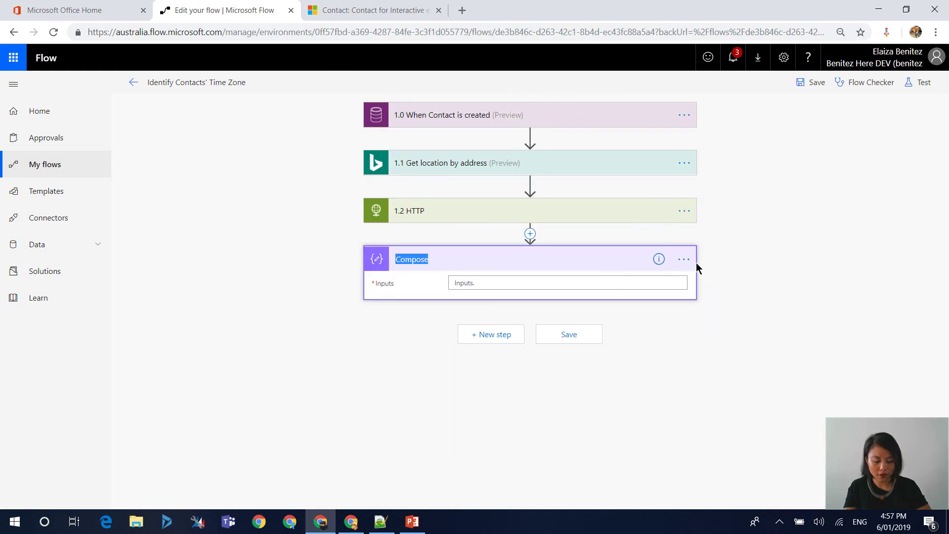
type("2.3 ")
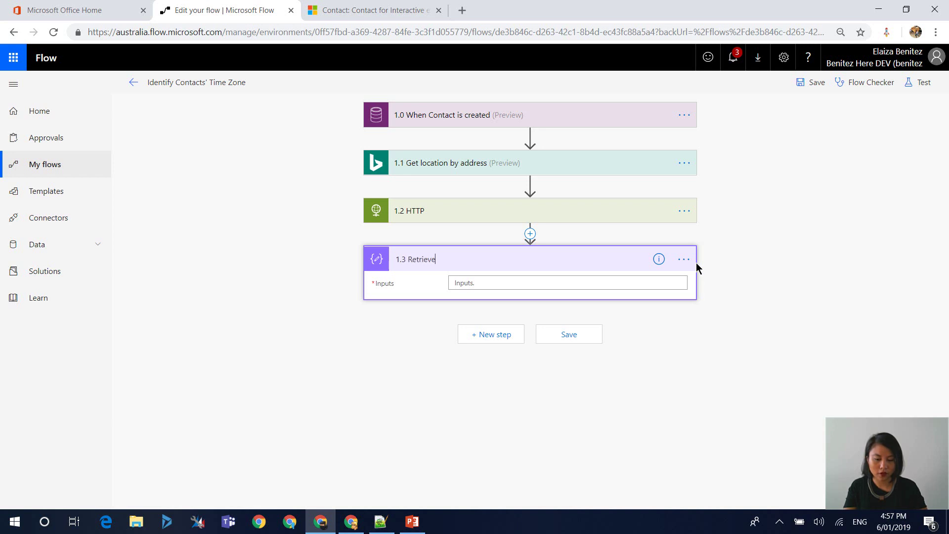
type("Retrieve windowsTimeZon")
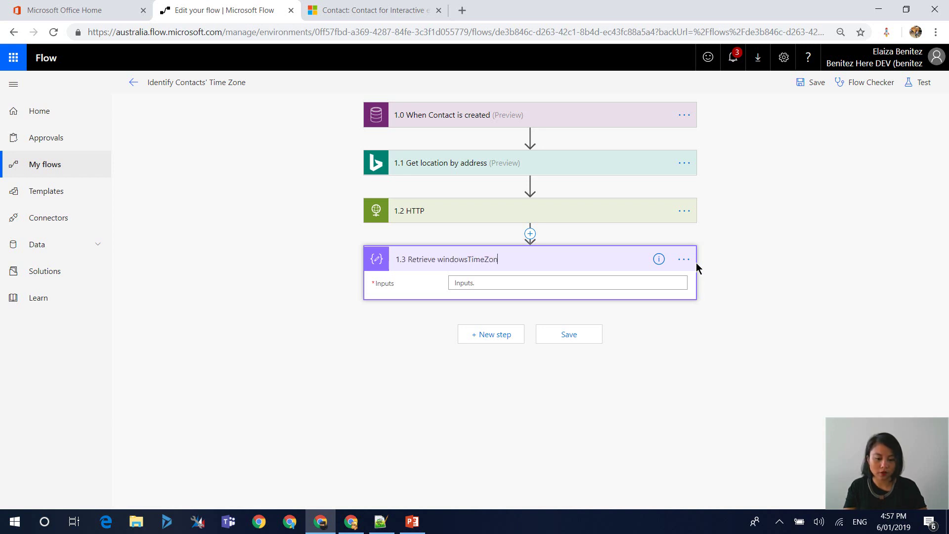
type("eId")
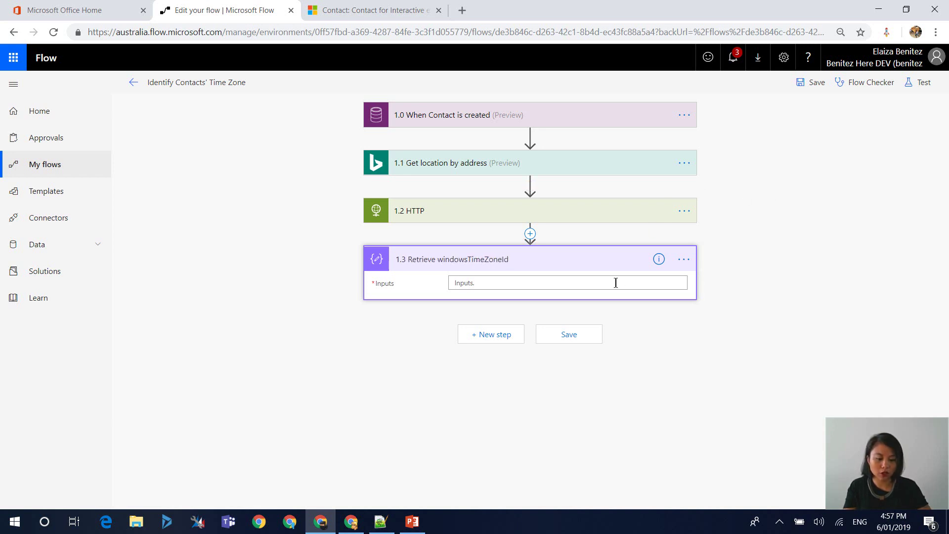
- Start the Inputs expression as body('1.2_HTTP').resources using the HTTP Body dynamic content
left_click(610, 289)
left_click(811, 219)
type("b")
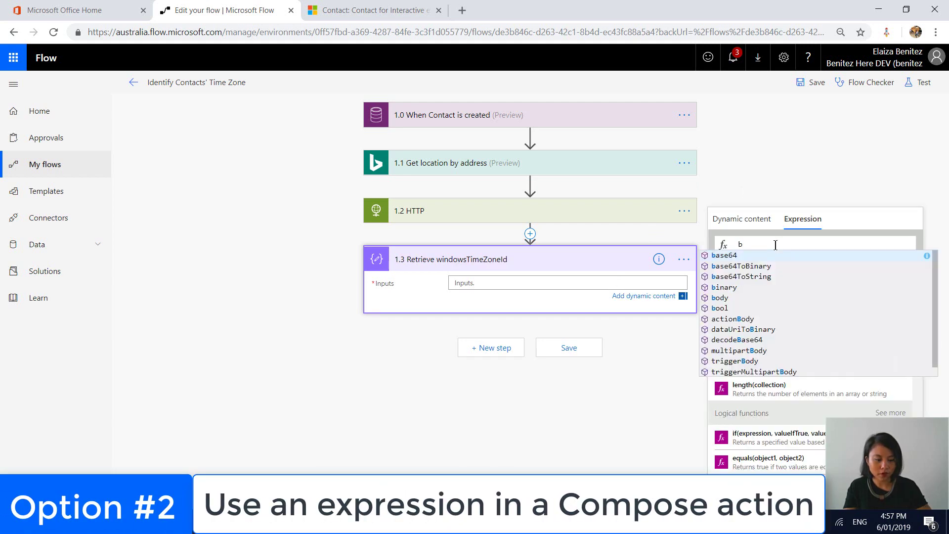
left_click(760, 221)
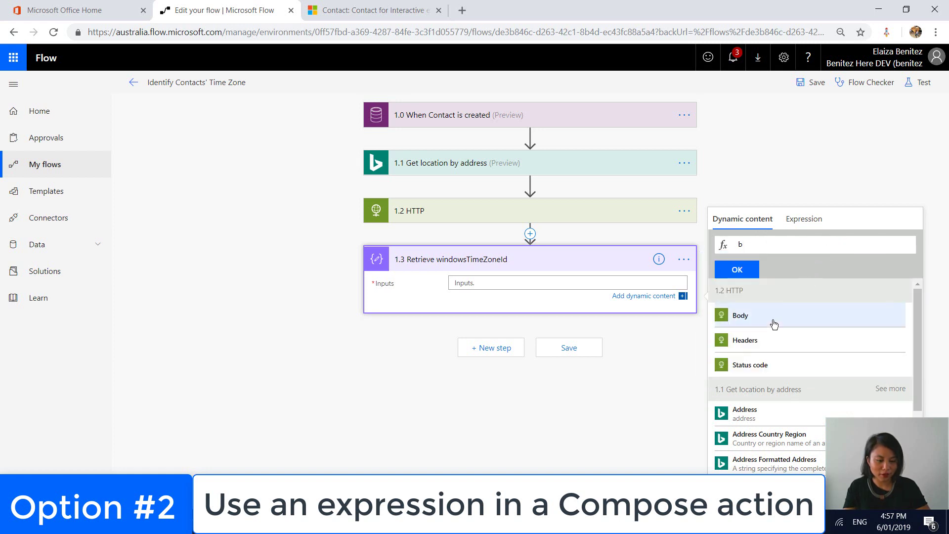
left_click(774, 325)
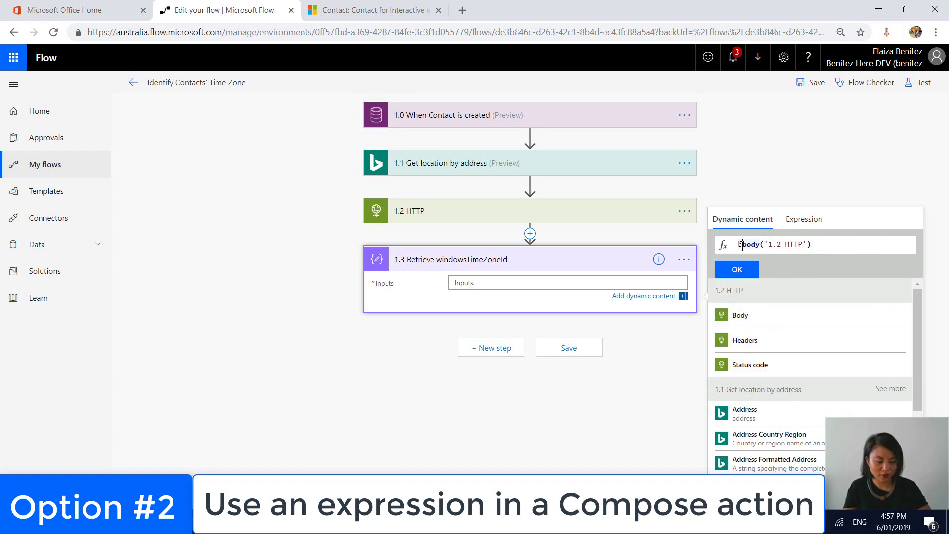
left_click(741, 247)
left_click(854, 242)
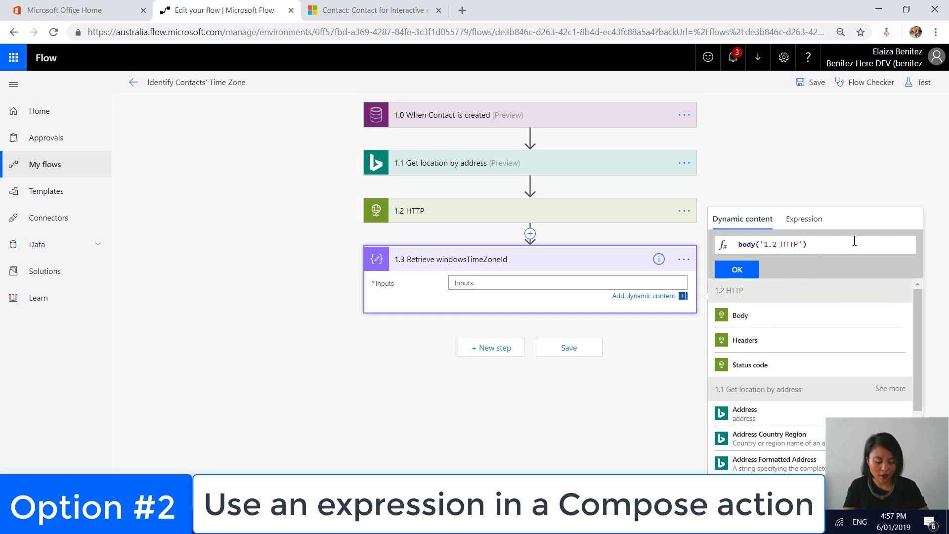
type(".resources")
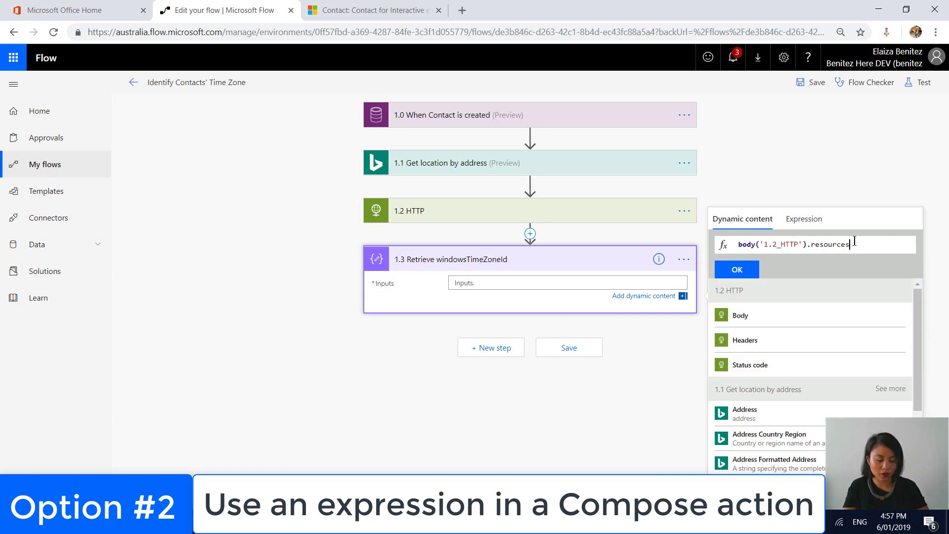
left_click(380, 521)
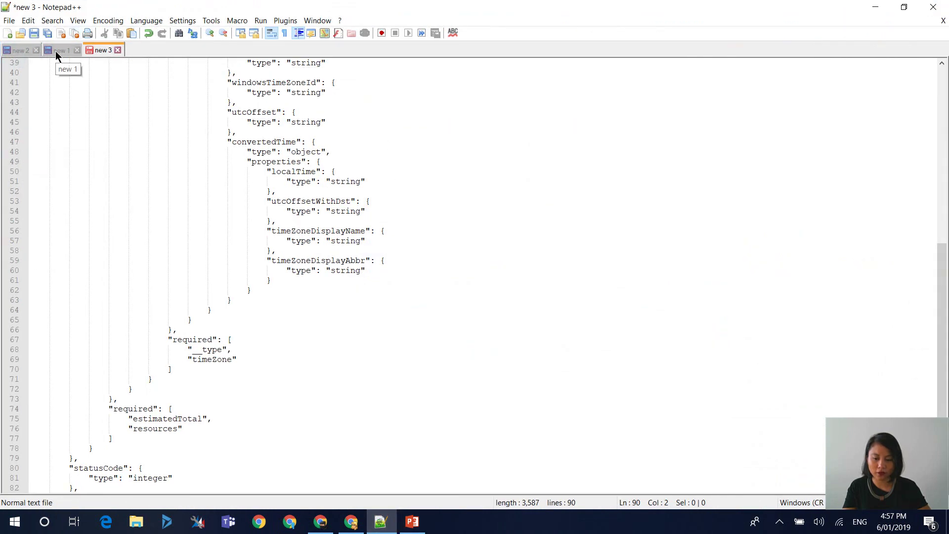
- Scroll the Notepad++ schema to trace windowsTimeZoneId under resourceSets, resources and timeZone
scroll(526, 289, "up", 11)
scroll(525, 290, "up", 2)
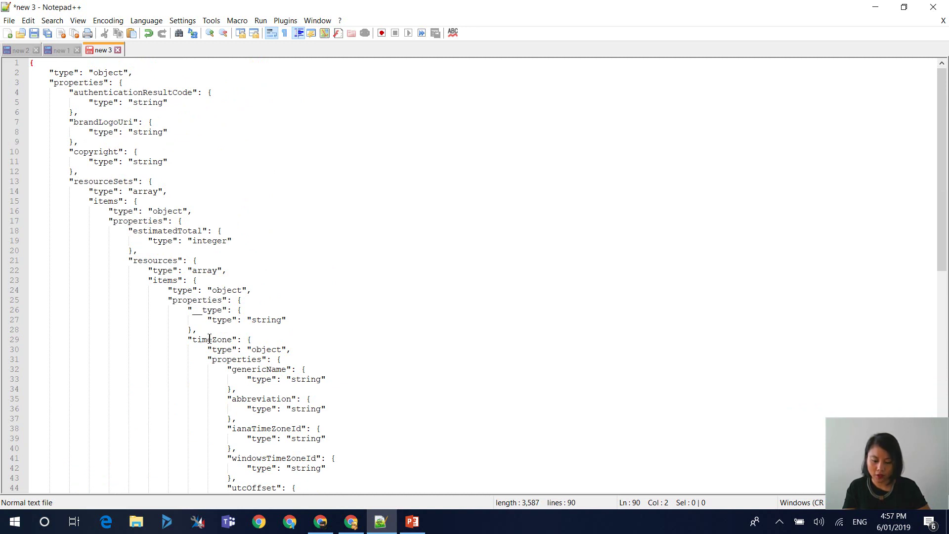
scroll(387, 379, "down", 2)
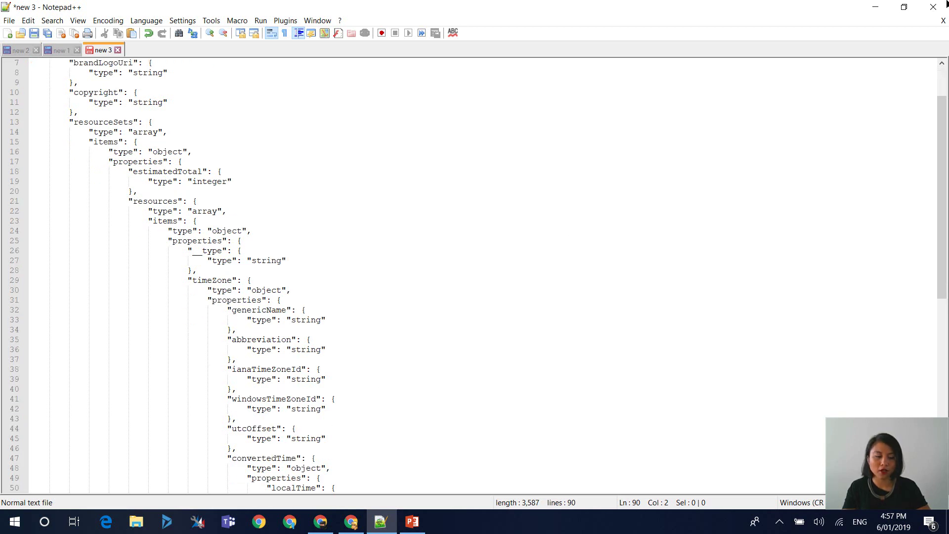
- Complete the Inputs expression as body('1.2_HTTP').resourceSets[0].resources[0].timeZone.windowsTimeZoneId
left_click(872, 7)
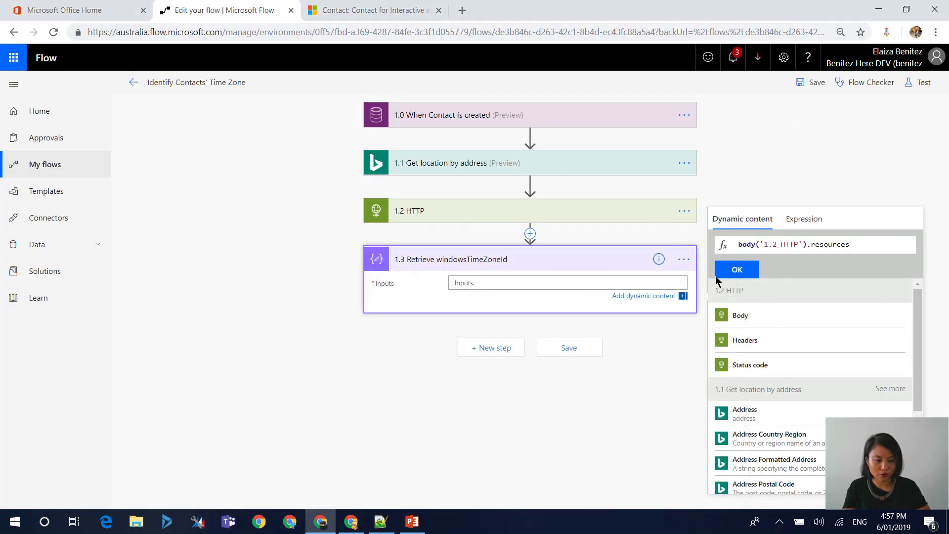
type("Sets")
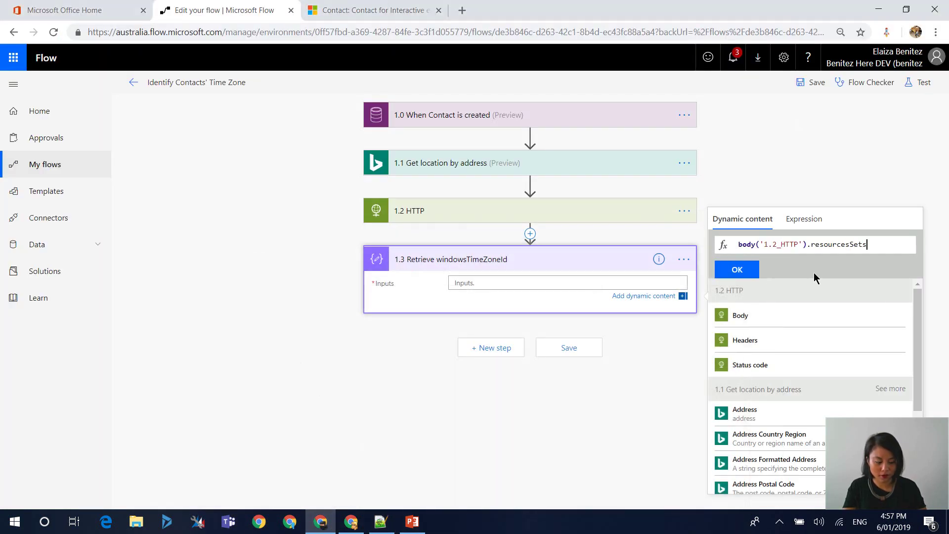
type("[0].resource")
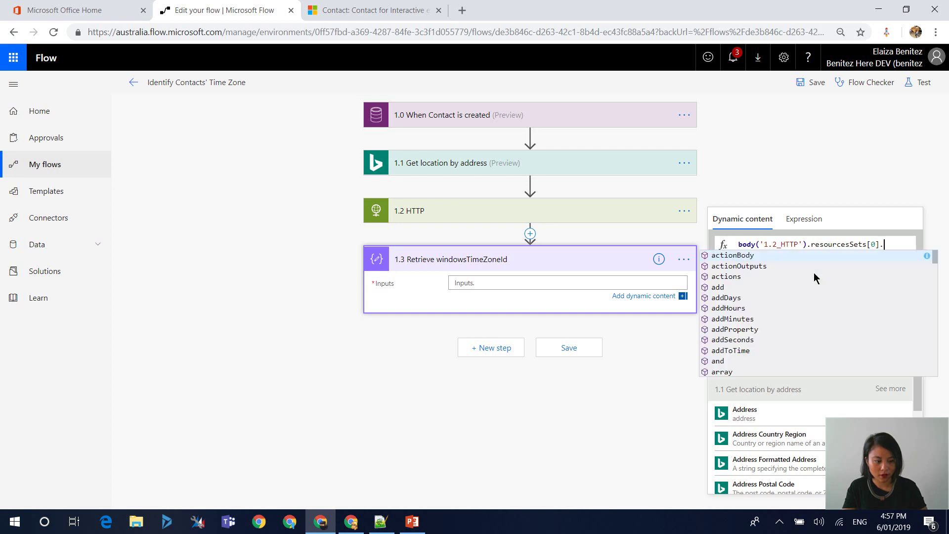
type("s[0].")
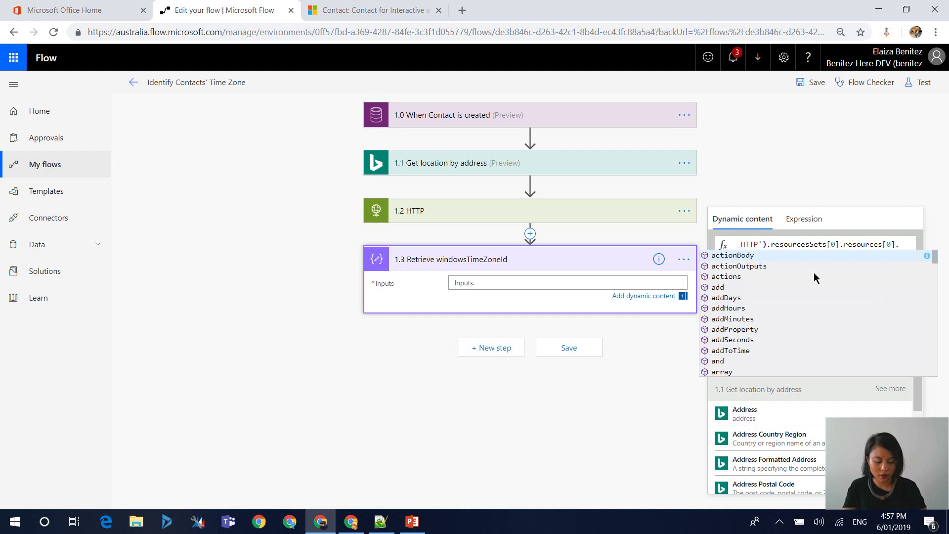
type("t")
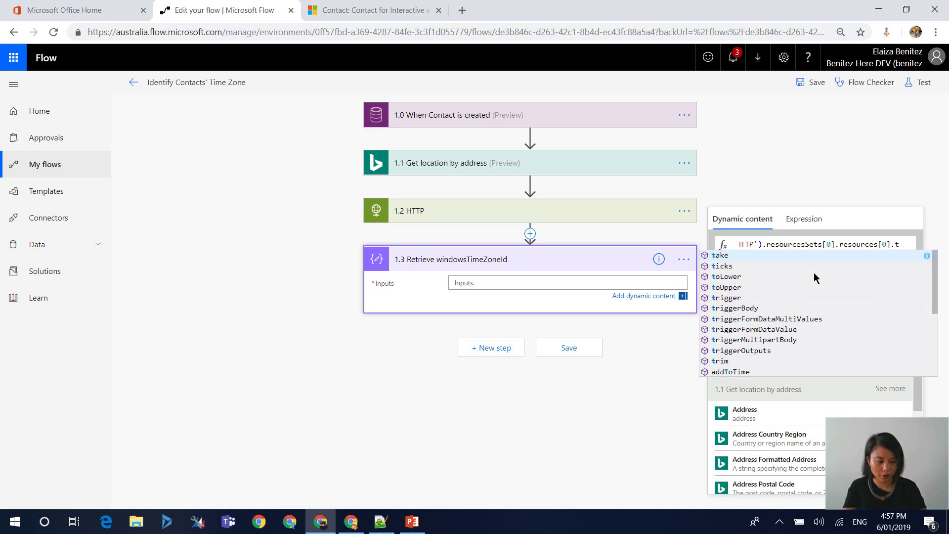
type("imeZone.")
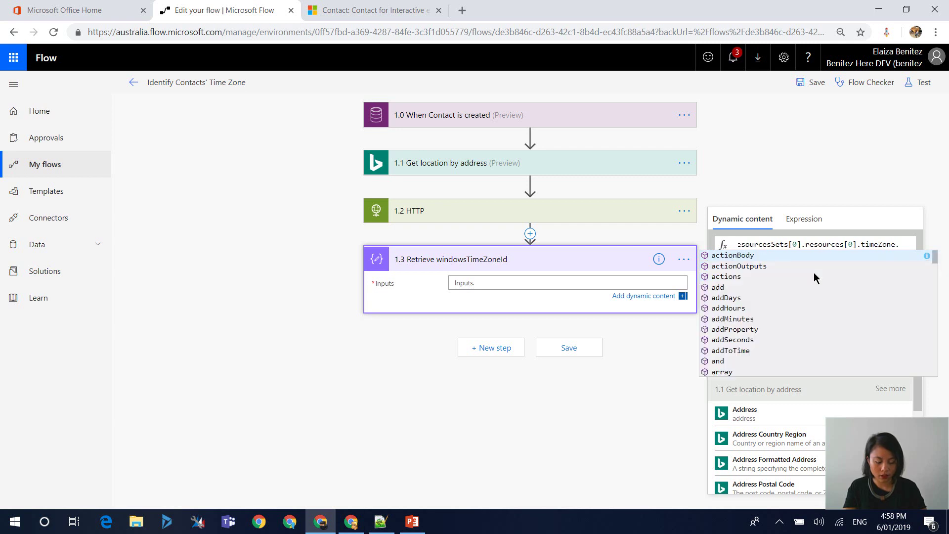
type("windowsTimeZoneId")
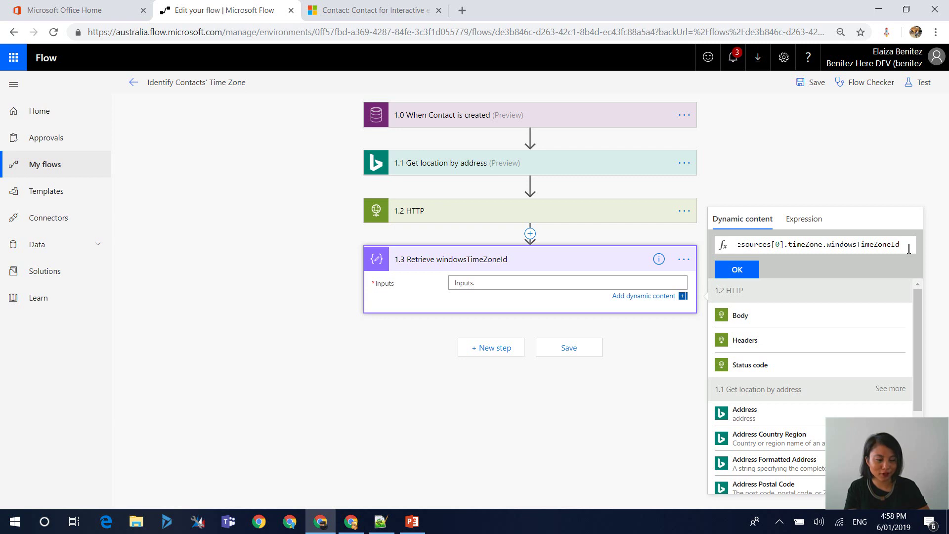
left_click_drag(904, 245, 832, 245)
double_click(828, 246)
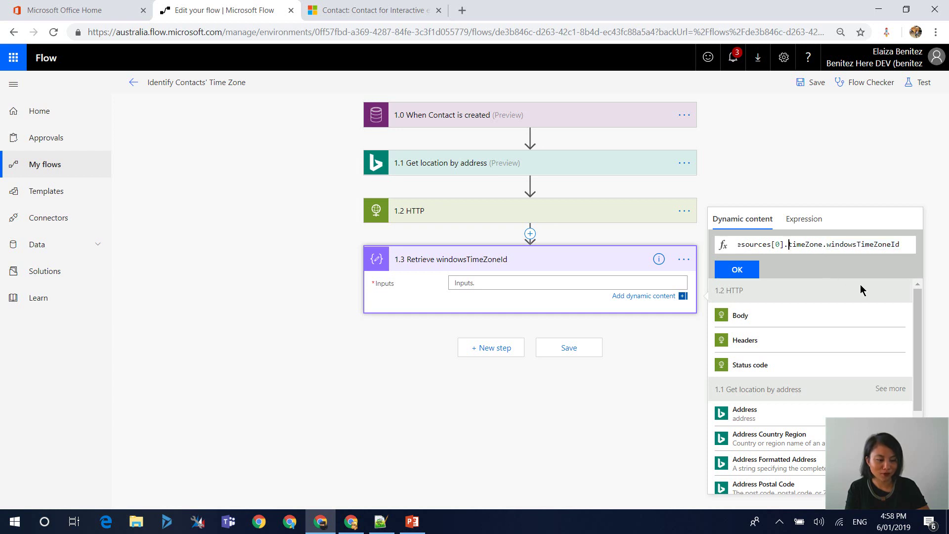
double_click(798, 245)
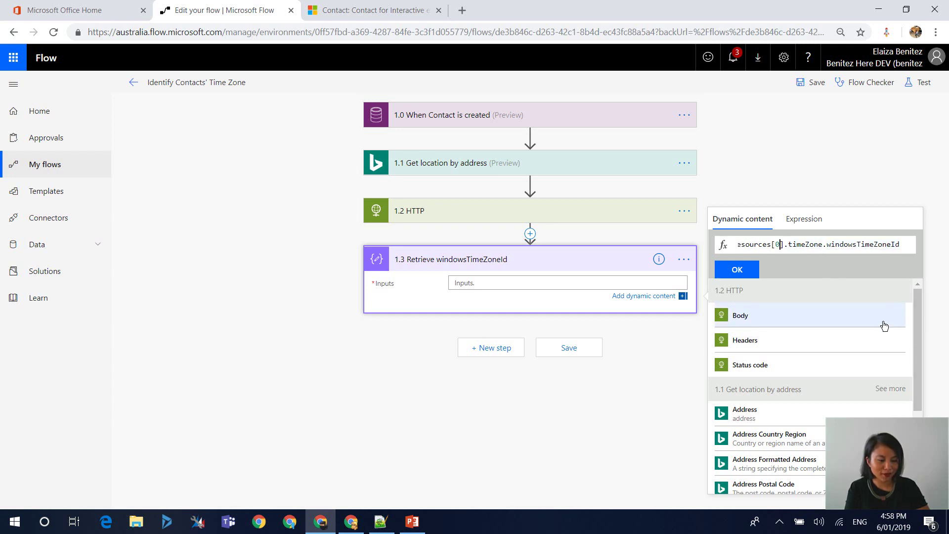
key("Left")
key("Left")
key("Left")
key("Left")
key("Left")
key("Left")
key("Left")
key("Left")
key("Left")
key("Left")
key("Left")
key("Left")
key("Left")
key("Left")
key("Left")
key("Left")
key("Left")
key("Left")
key("Left")
key("Left")
key("Left")
key("Left")
key("Left")
key("Left")
key("Left")
key("Left")
key("Left")
key("Left")
key("Left")
key("Left")
key("Left")
key("Left")
key("Left")
key("Left")
key("Left")
key("Left")
key("Left")
key("Left")
key("Left")
key("Left")
key("Left")
key("Left")
key("Left")
key("Left")
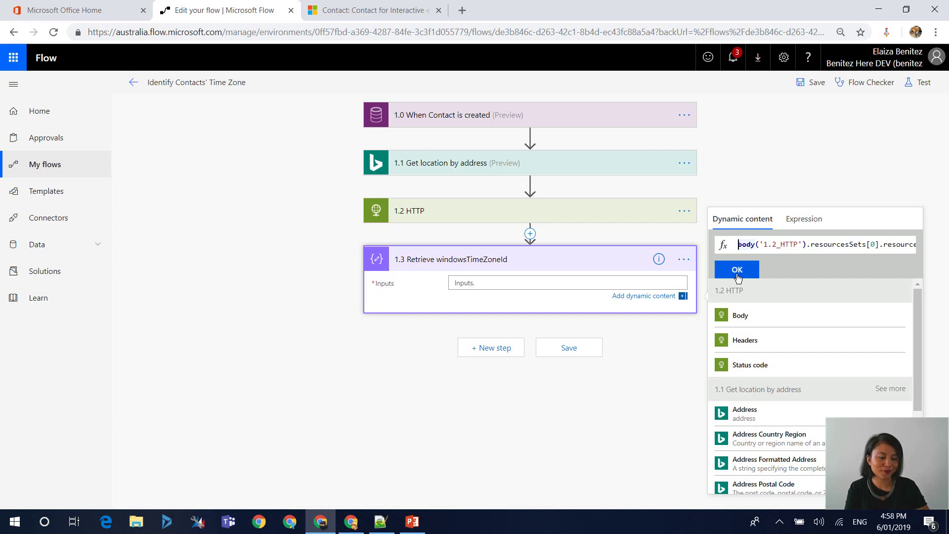
left_click(740, 271)
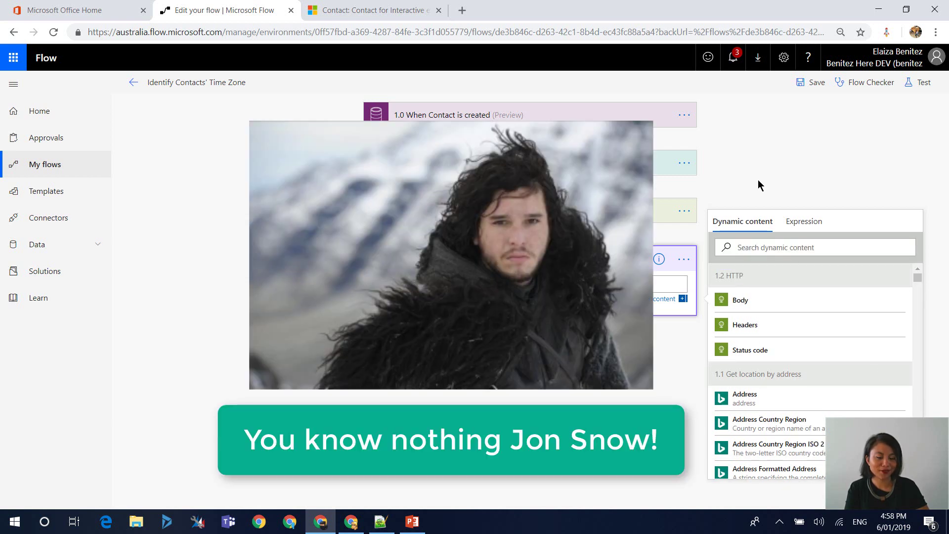
left_click(758, 179)
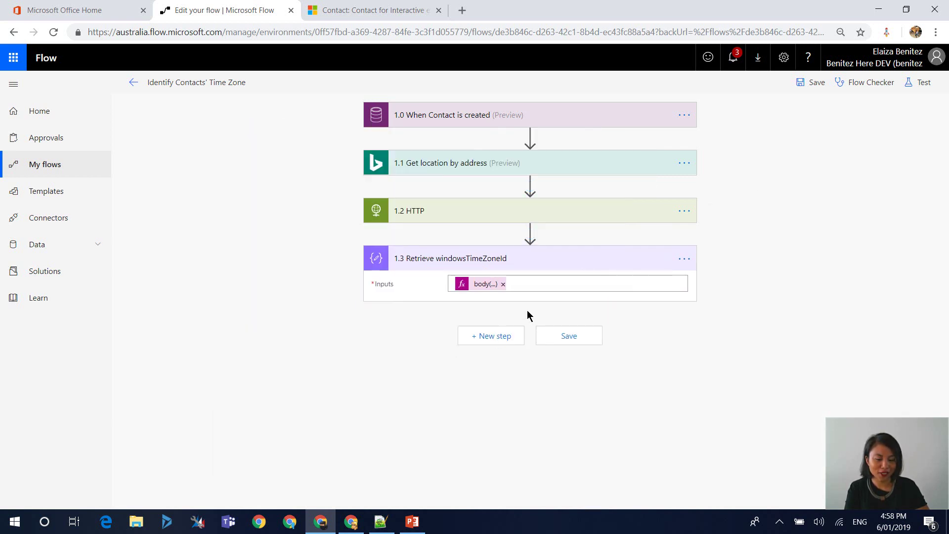
- Add a new step after 1.3 and search 'common' to list the Common Data Service actions down to Update a record
left_click(508, 337)
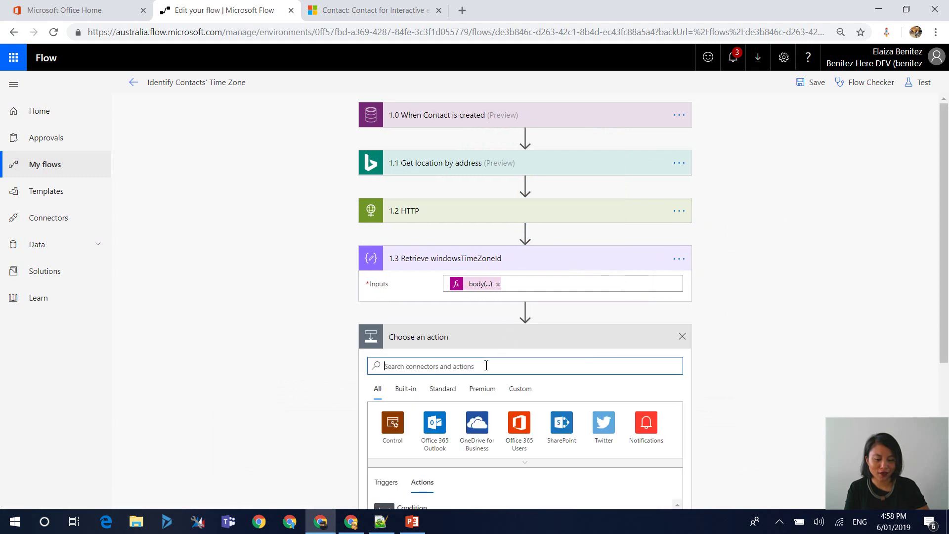
type("ti")
key("BackSpace")
key("BackSpace")
type("comp")
key("BackSpace")
key("BackSpace")
key("BackSpace")
key("BackSpace")
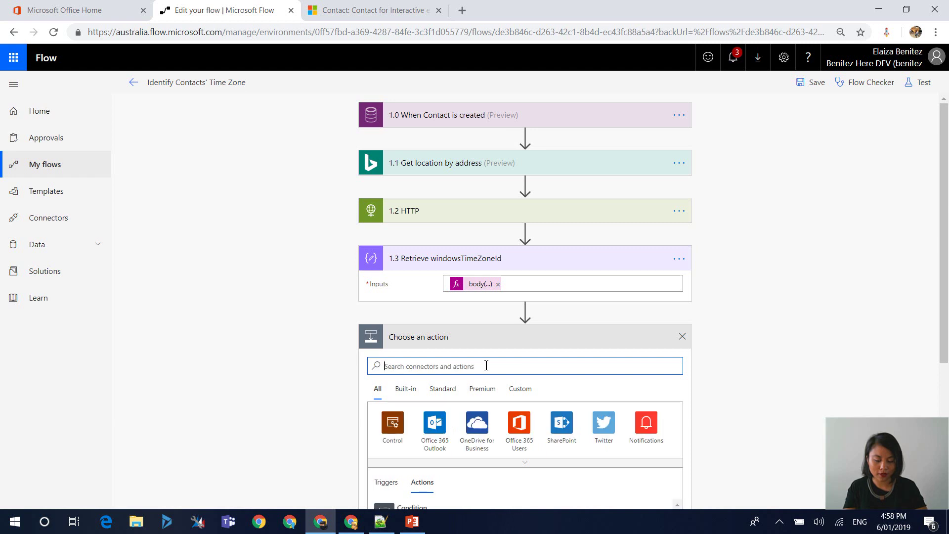
type("common")
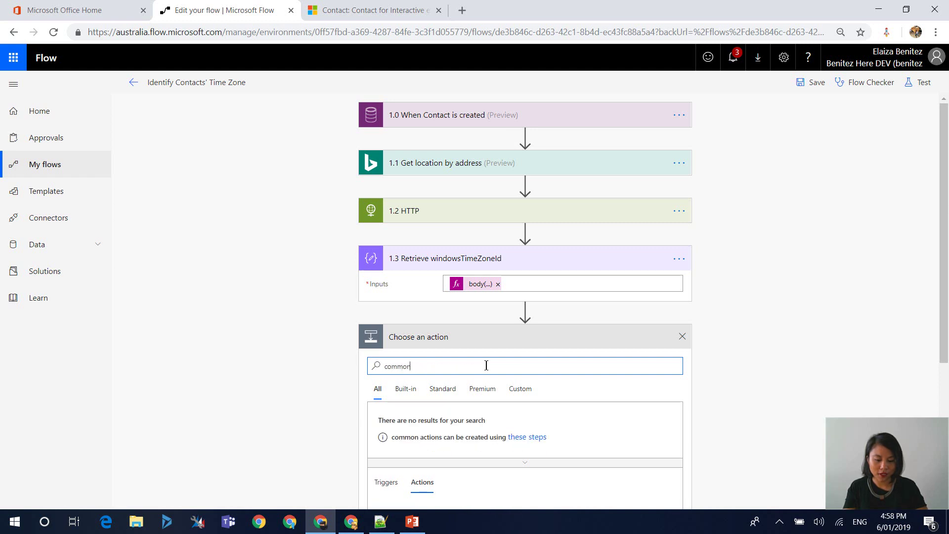
scroll(487, 367, "down", 3)
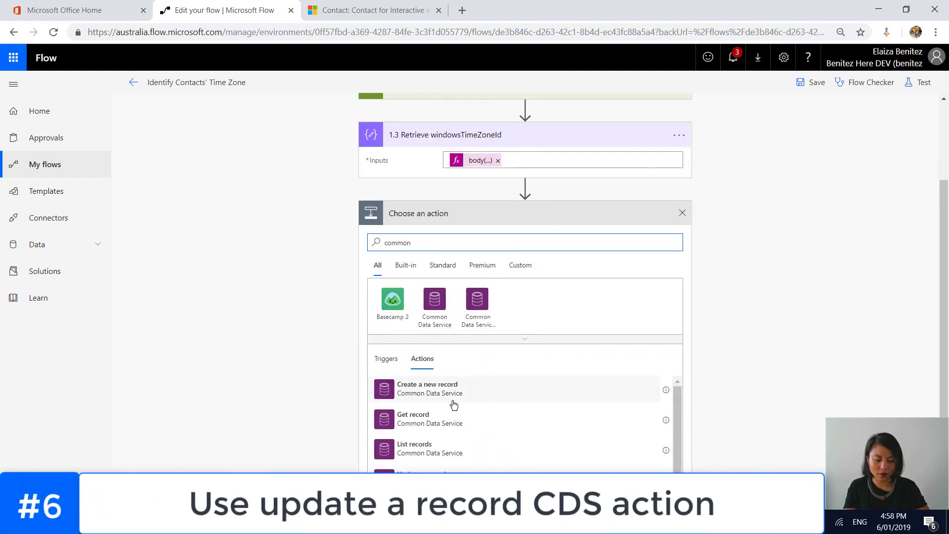
scroll(477, 397, "down", 1)
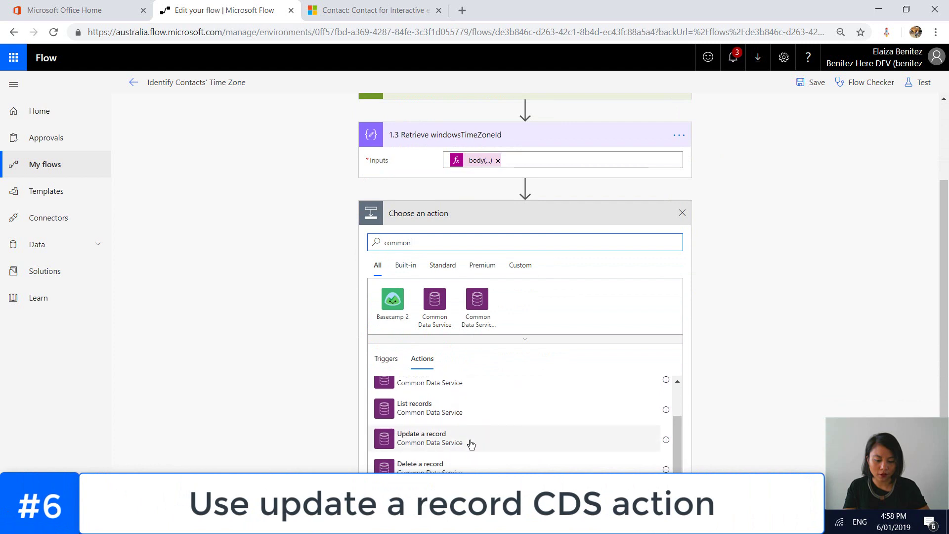
- Add an Update a record action named '1.4 Update Time Zone of Contact field'
left_click(470, 444)
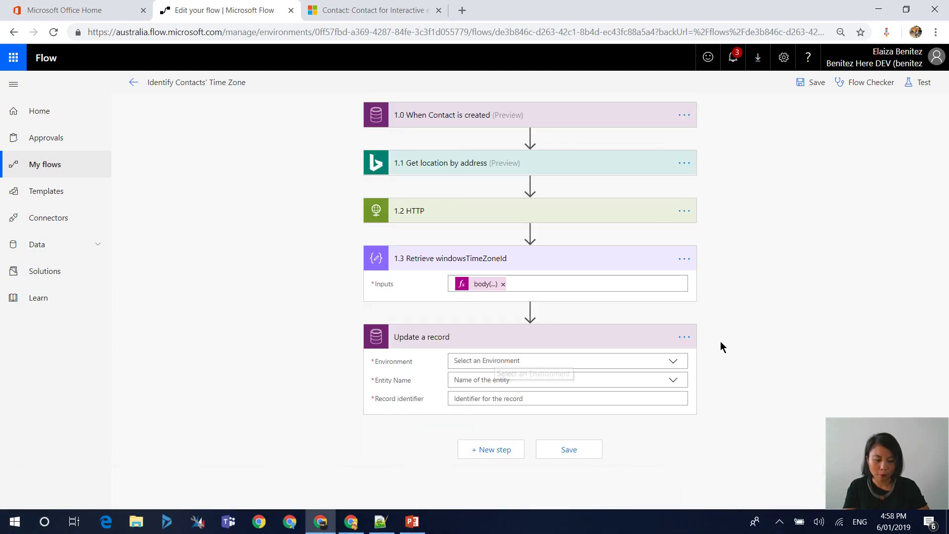
left_click(712, 337)
type("1.4 Update Time Zone of Contact field")
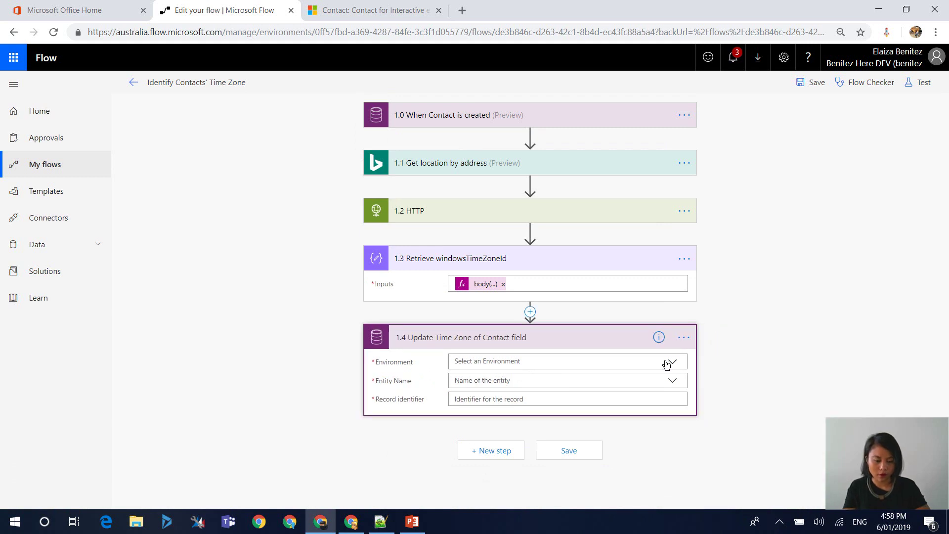
- Set Environment to Default, Entity to Contacts, and Record identifier to the triggering Contact
left_click(667, 361)
left_click(529, 380)
left_click(593, 381)
scroll(630, 435, "down", 10)
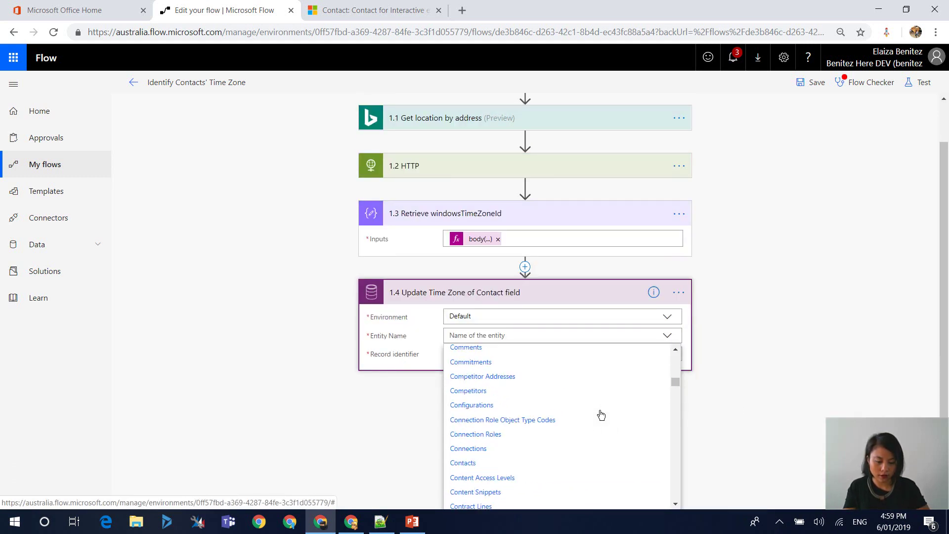
left_click(494, 490)
left_click(563, 399)
left_click(790, 360)
type("contact")
left_click(740, 470)
- Set Timezone of Contact to the 1.3 Output and save the flow
left_click(403, 439)
scroll(764, 378, "down", 20)
left_click(447, 227)
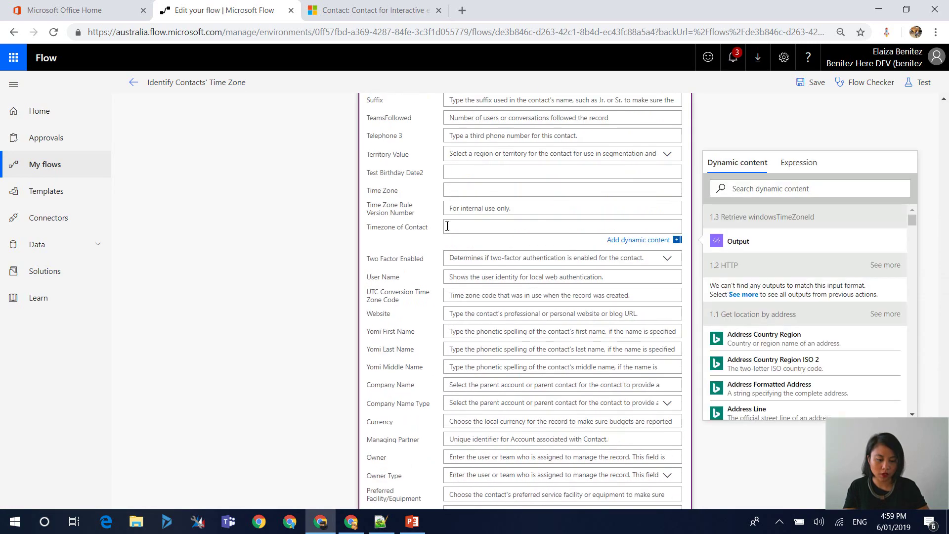
left_click(739, 241)
left_click(851, 124)
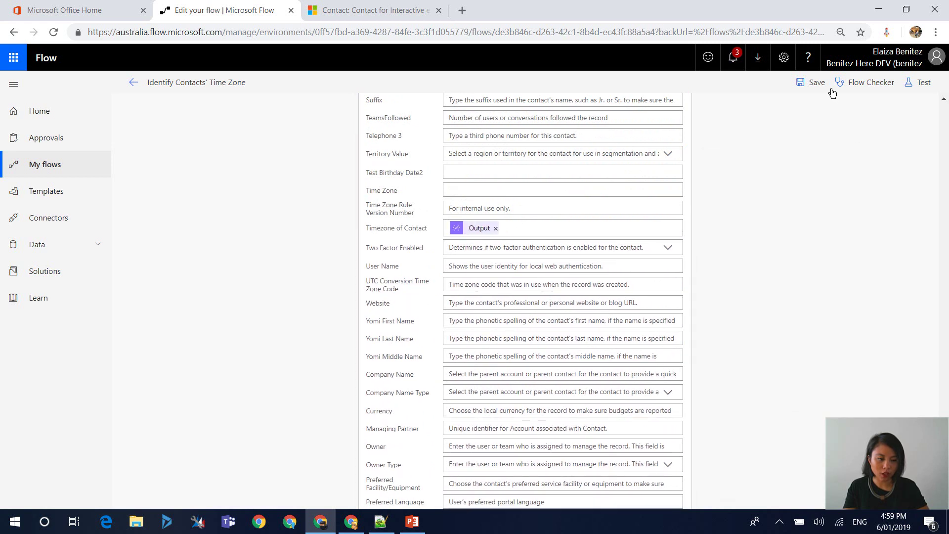
left_click(813, 91)
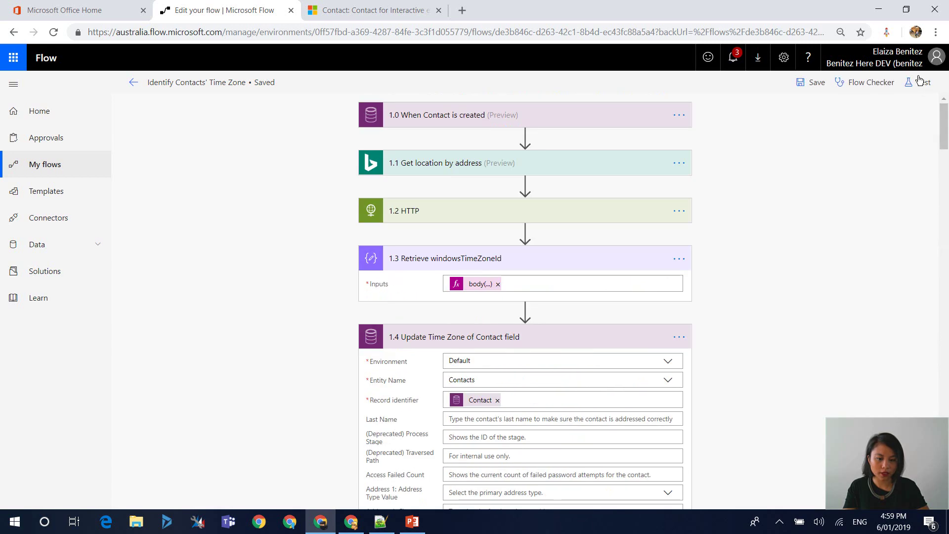
- In Dynamics 365, start a new contact and enter the contact's first and last name
left_click(366, 12)
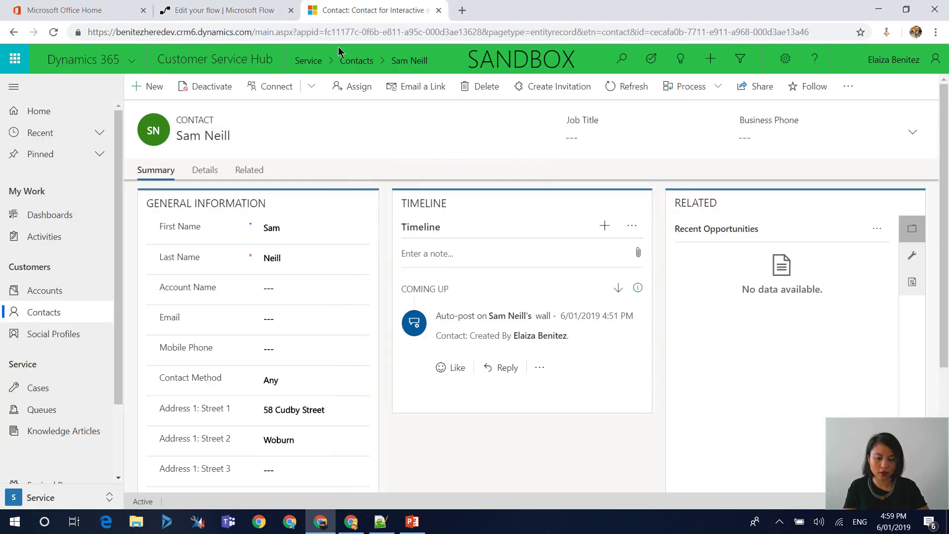
left_click(148, 87)
left_click(293, 230)
type("Rhys")
key("Tab")
type("Darby")
- Fill in the contact's street address, suburb and city Wellington
scroll(290, 296, "down", 1)
left_click(289, 342)
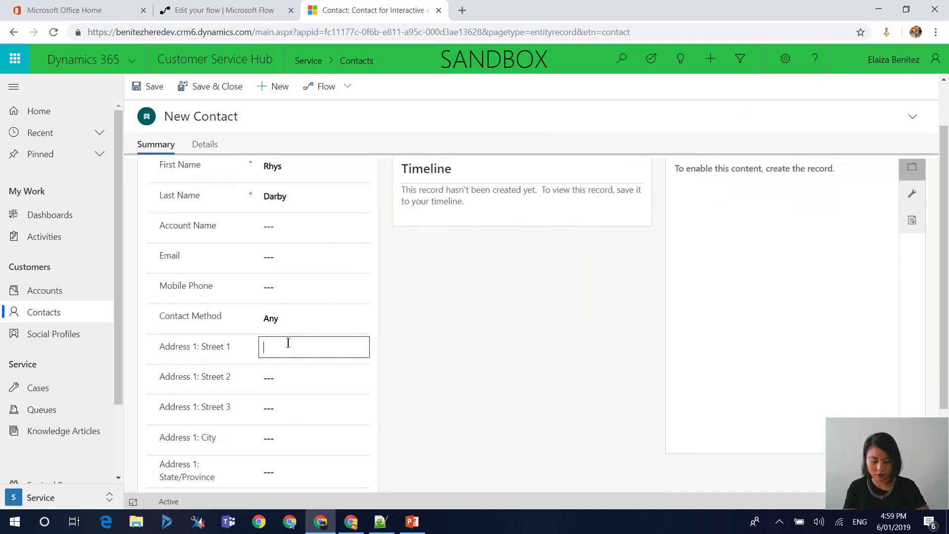
key("Tab")
type("Woburn")
key("Tab")
type("Wellington")
key("Tab")
key("Tab")
- Set postal code 5011 and country New Zealand, save, and check the empty Timezone on Details
type("5022")
key("Tab")
key("shift+Tab")
type("5011")
key("Tab")
type("New Zealand")
key("ctrl+s")
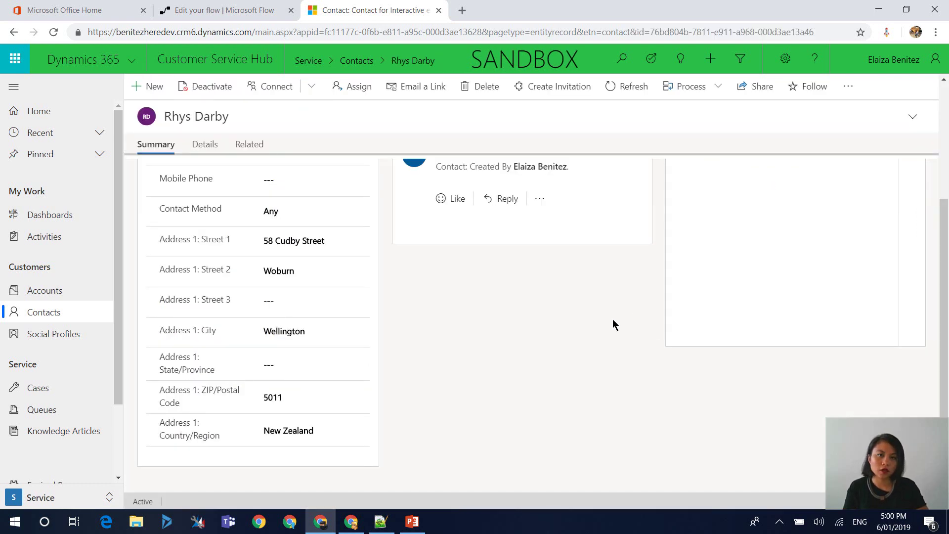
left_click(204, 145)
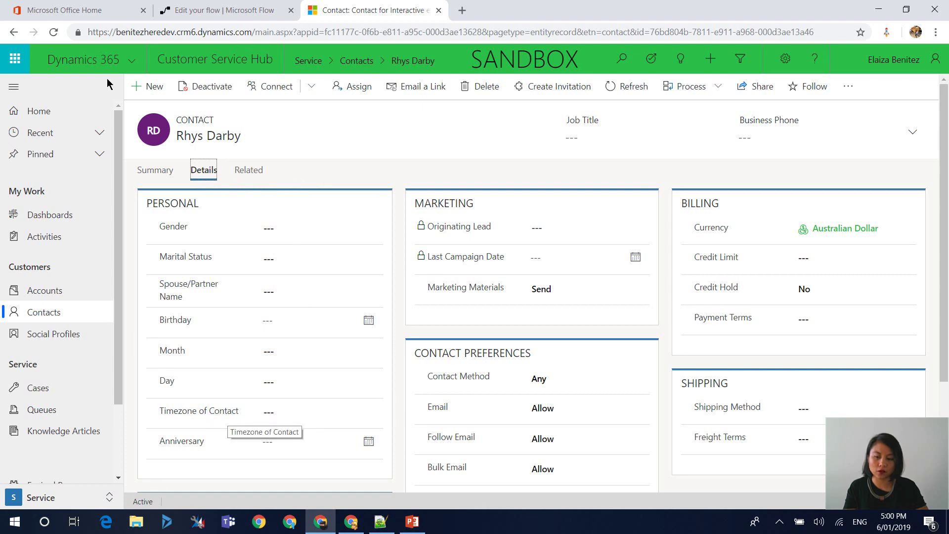
left_click(188, 15)
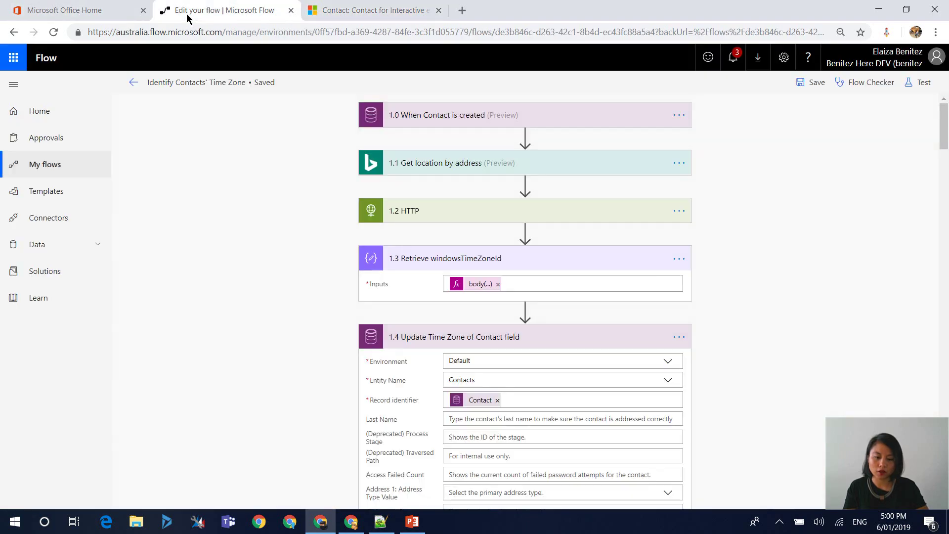
- Inspect the failed run's details, then return to editing the flow
left_click(133, 82)
left_click(534, 140)
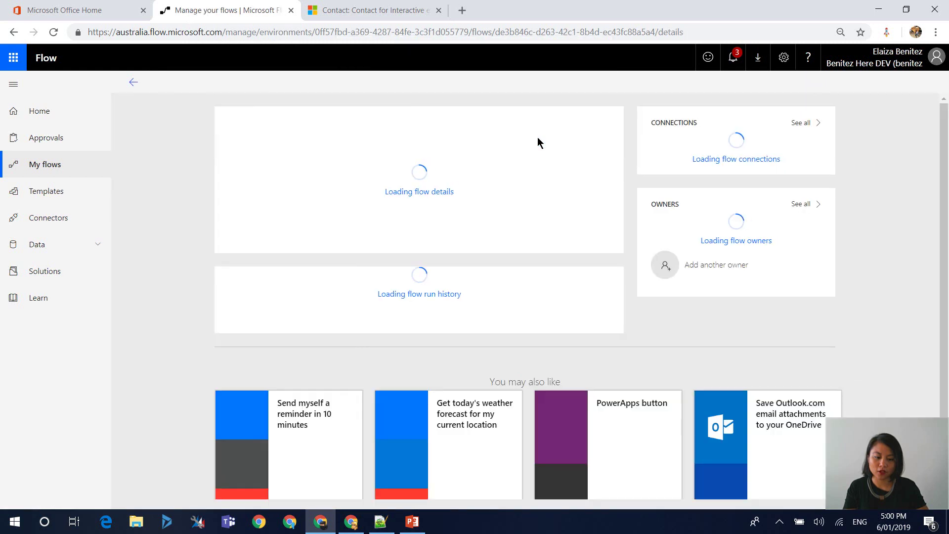
left_click(353, 308)
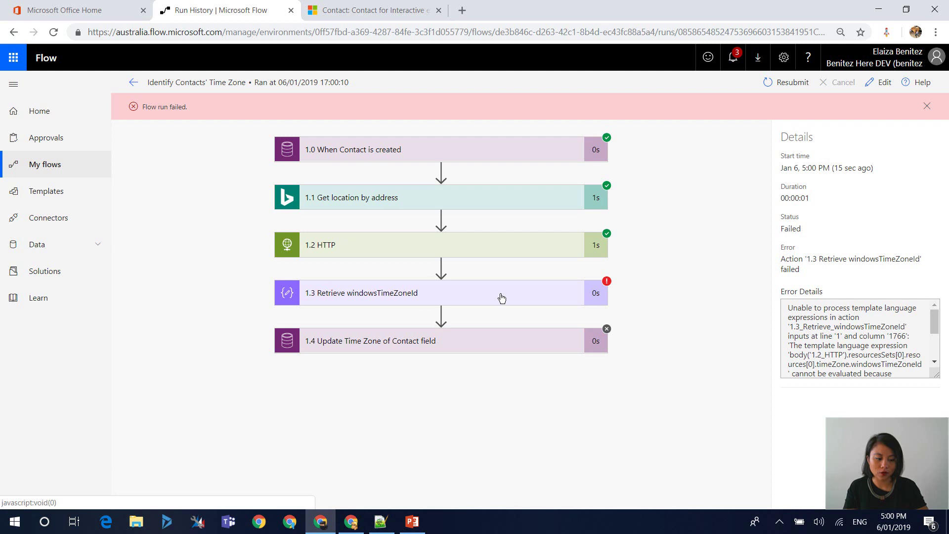
left_click(880, 82)
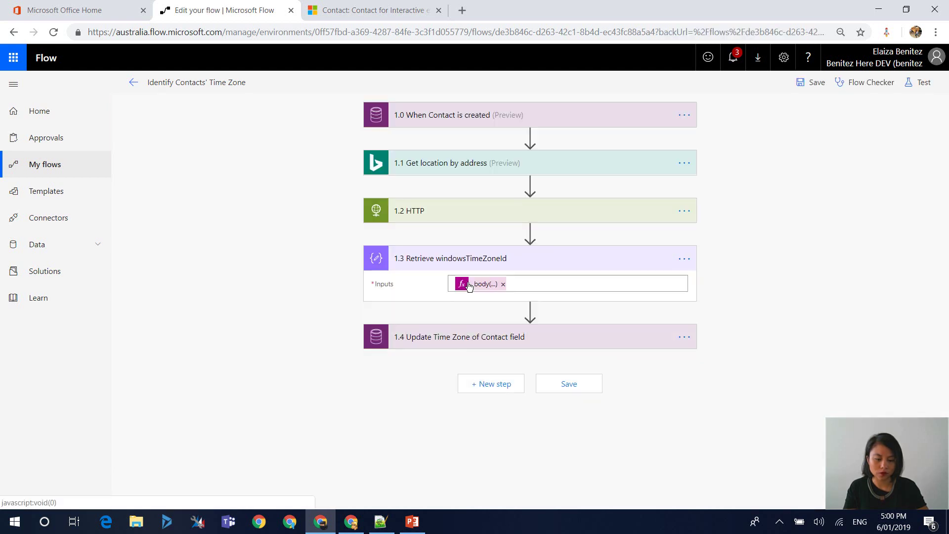
- Fix 'resourcesSets' to 'resourceSets' in the 1.3 expression, verifying against the JSON schema in Notepad++
left_click(480, 283)
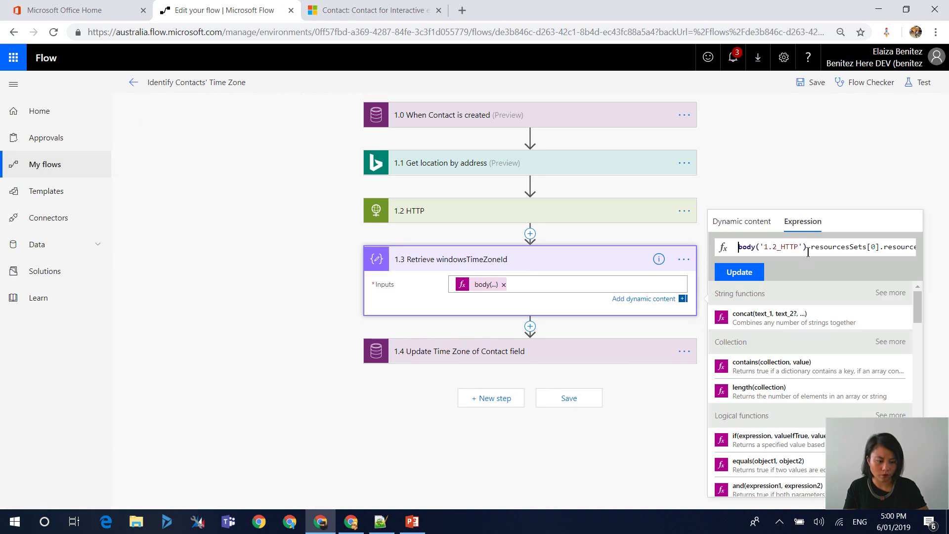
left_click(849, 247)
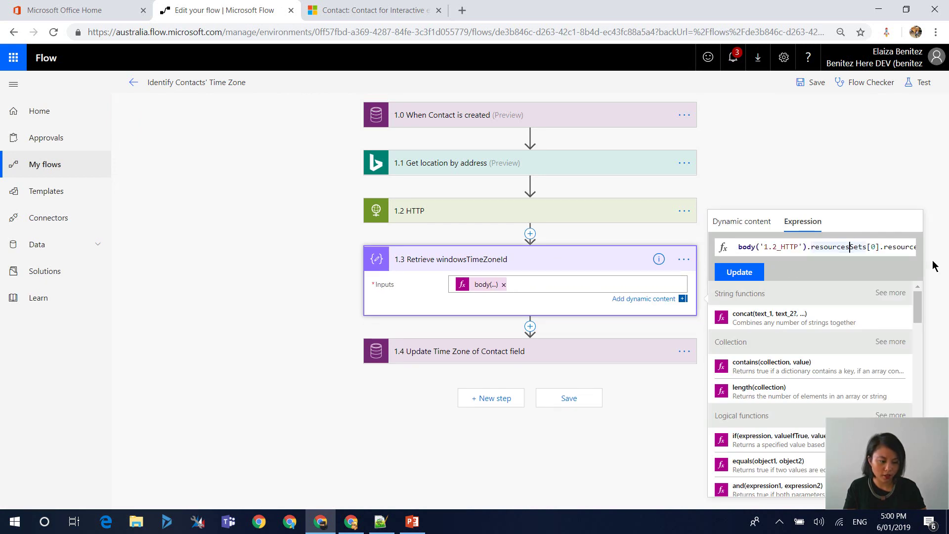
key("BackSpace")
key("End")
left_click(380, 522)
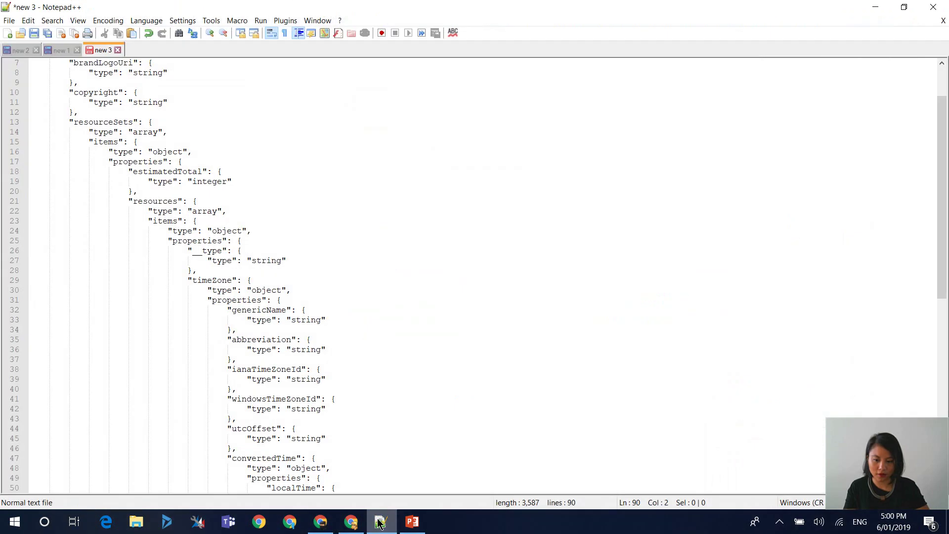
scroll(241, 200, "up", 2)
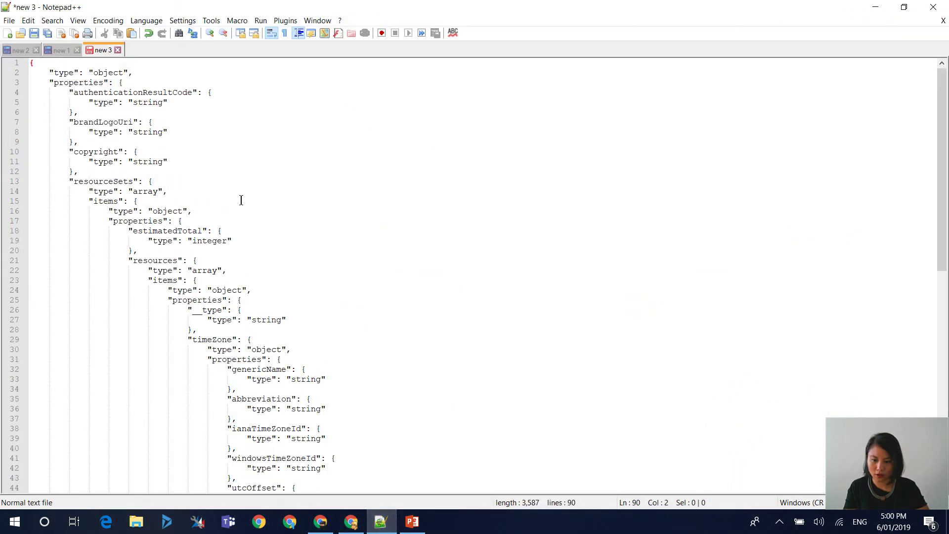
left_click(113, 182)
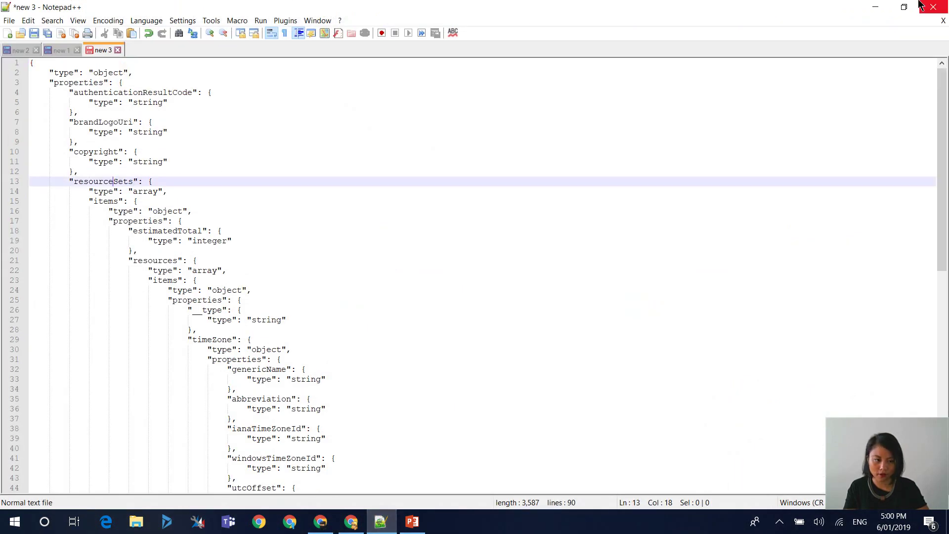
left_click(877, 7)
- Apply the corrected expression, save, and test the flow using the earlier failed run's data
left_click(755, 273)
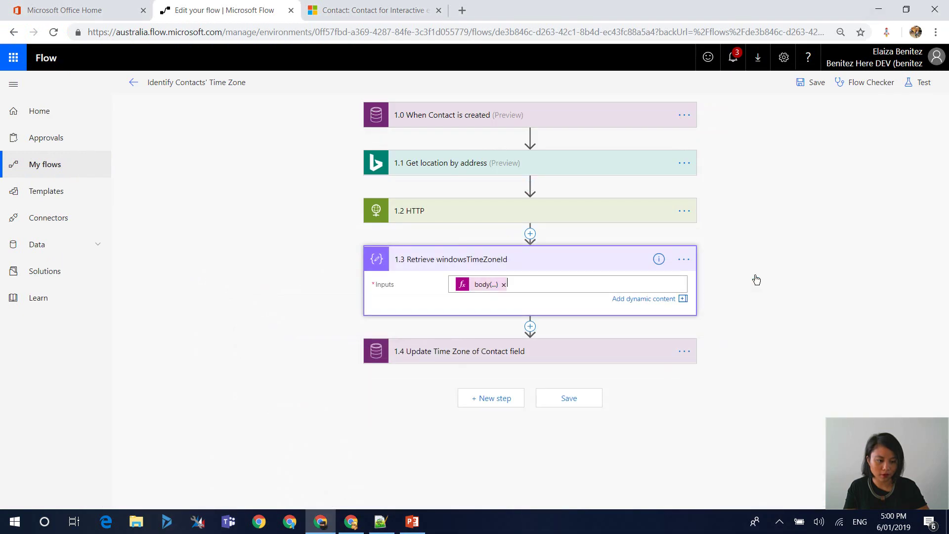
left_click(800, 83)
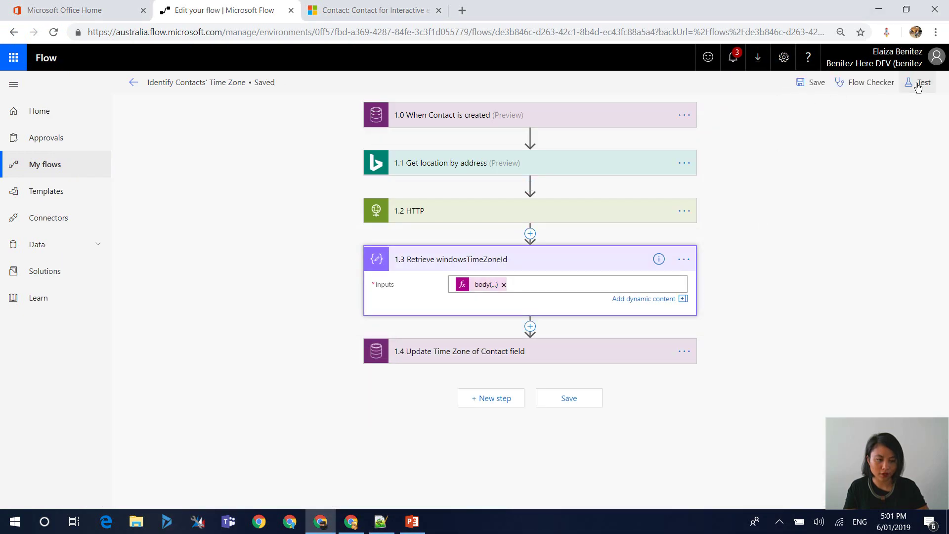
left_click(918, 84)
left_click(840, 133)
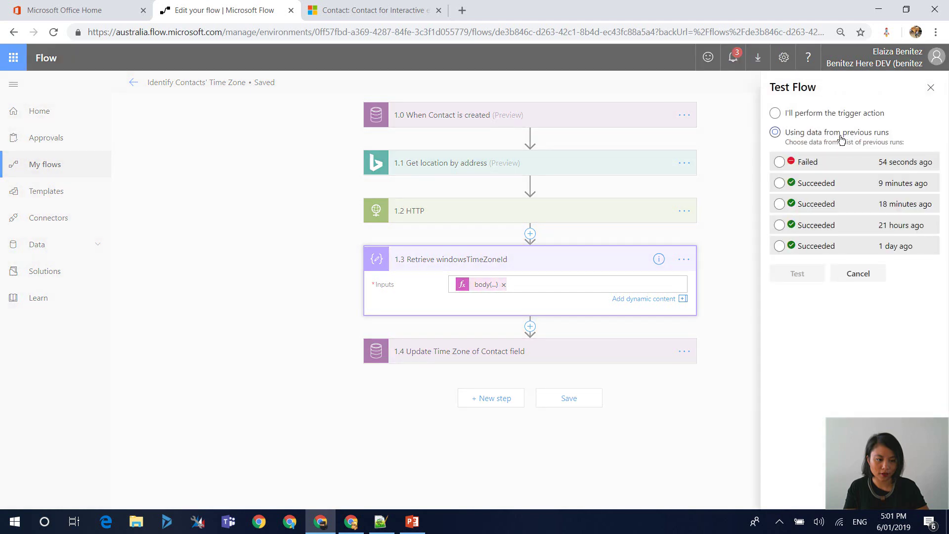
left_click(813, 167)
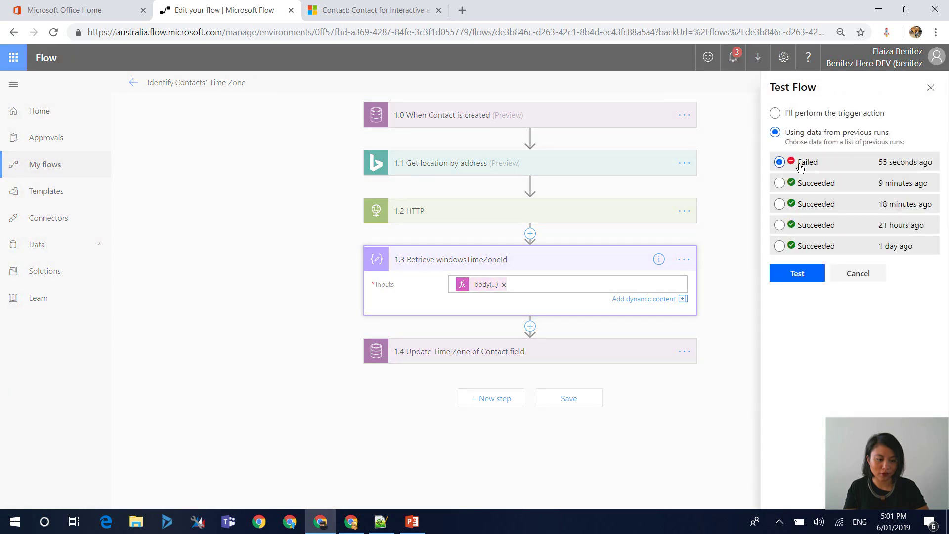
left_click(807, 279)
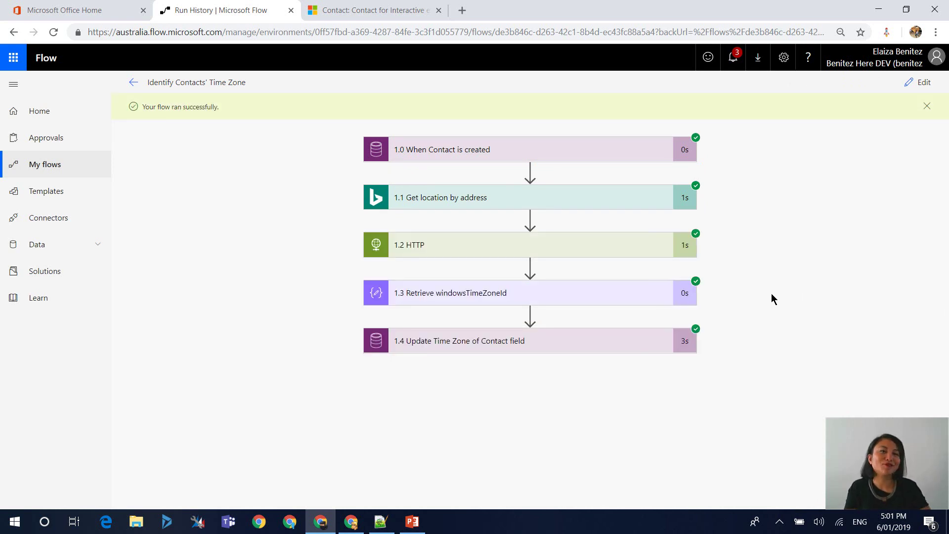
- Review the run results of steps 1.3, 1.2 and 1.4, showing New Zealand Standard Time written
left_click(619, 305)
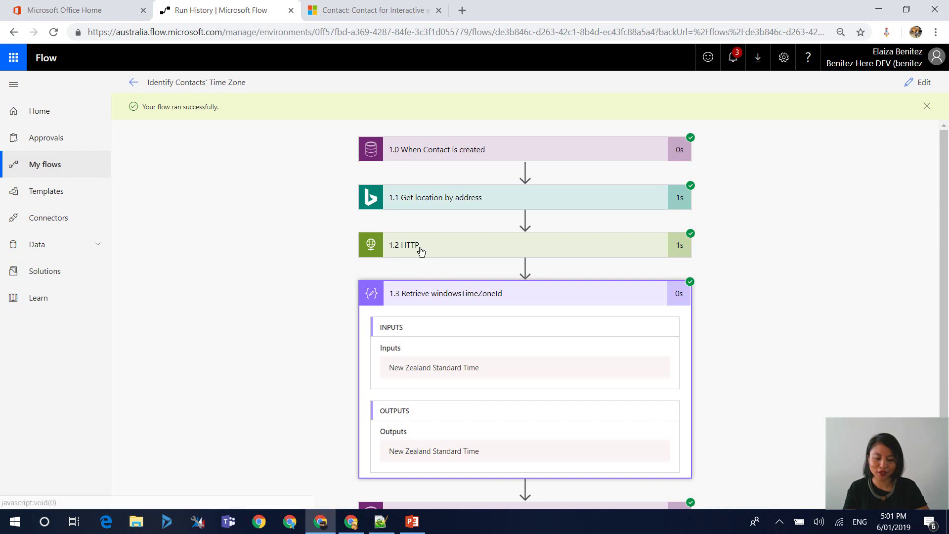
left_click(683, 245)
scroll(766, 313, "down", 5)
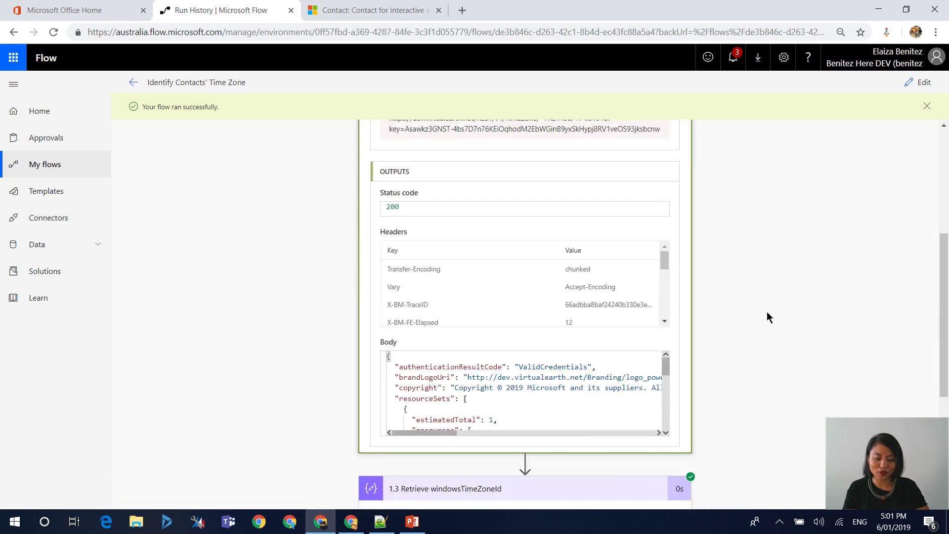
scroll(666, 315, "down", 3)
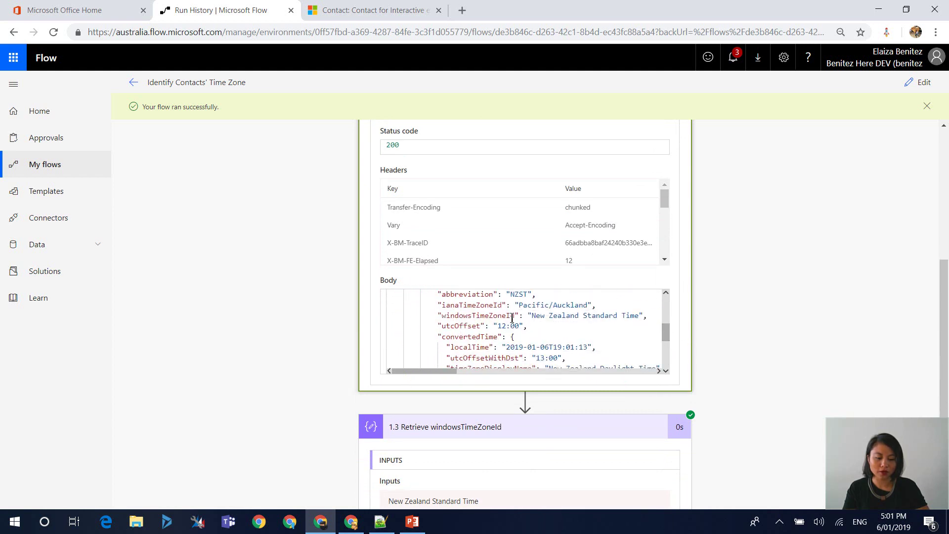
scroll(826, 326, "down", 3)
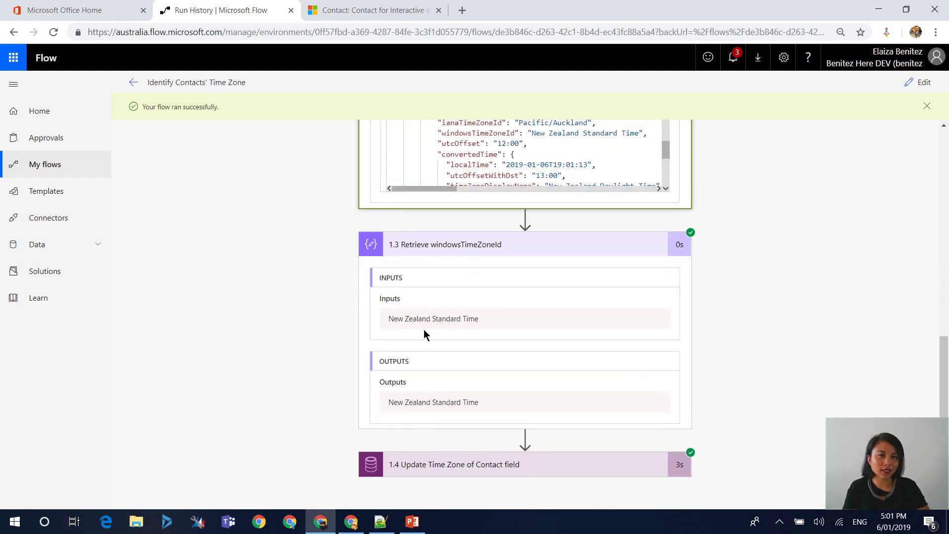
left_click(482, 459)
scroll(877, 364, "down", 4)
scroll(877, 364, "down", 1)
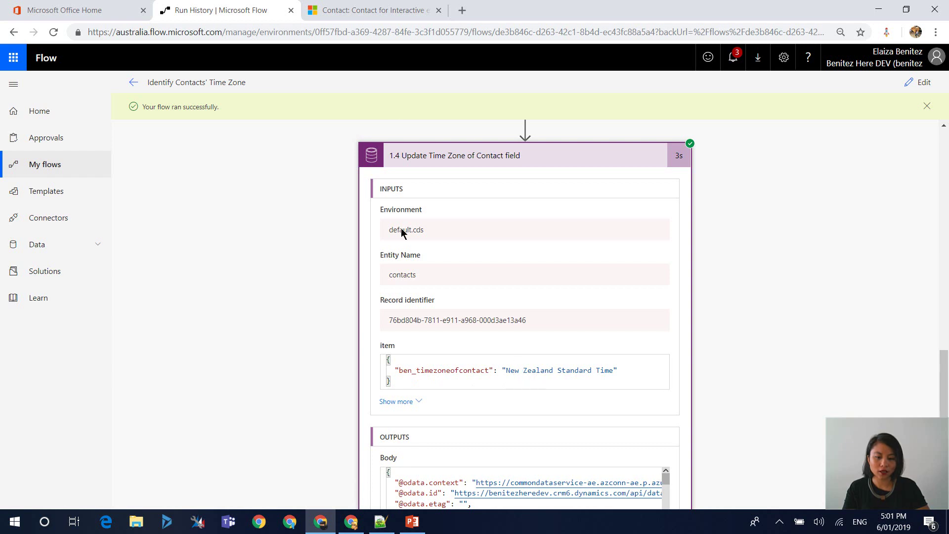
- Refresh the Dynamics contact and confirm Timezone of Contact reads New Zealand Standard Time on Details
left_click(365, 15)
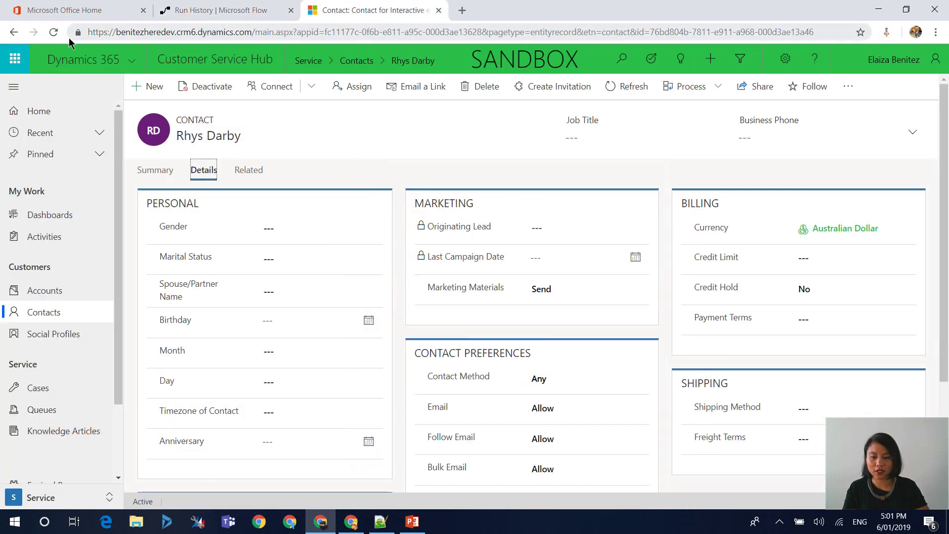
left_click(53, 32)
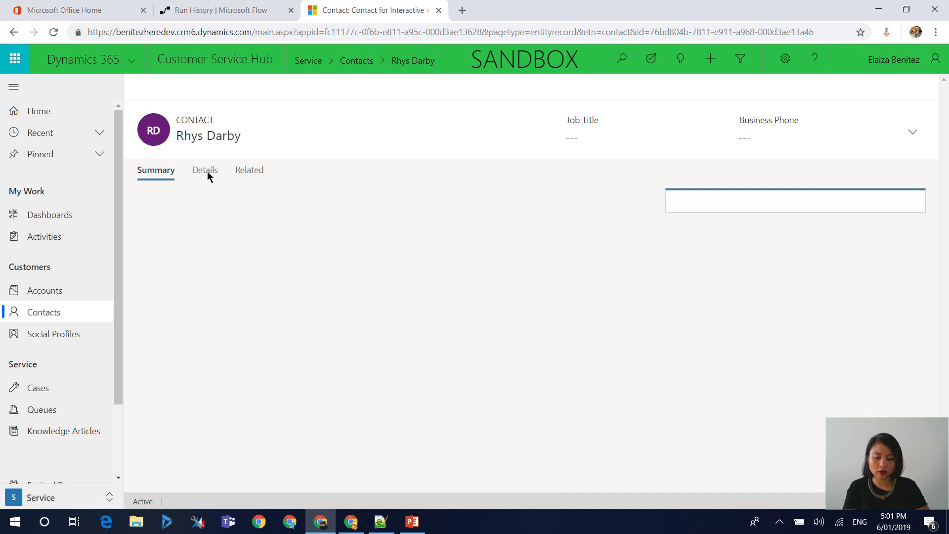
left_click(207, 173)
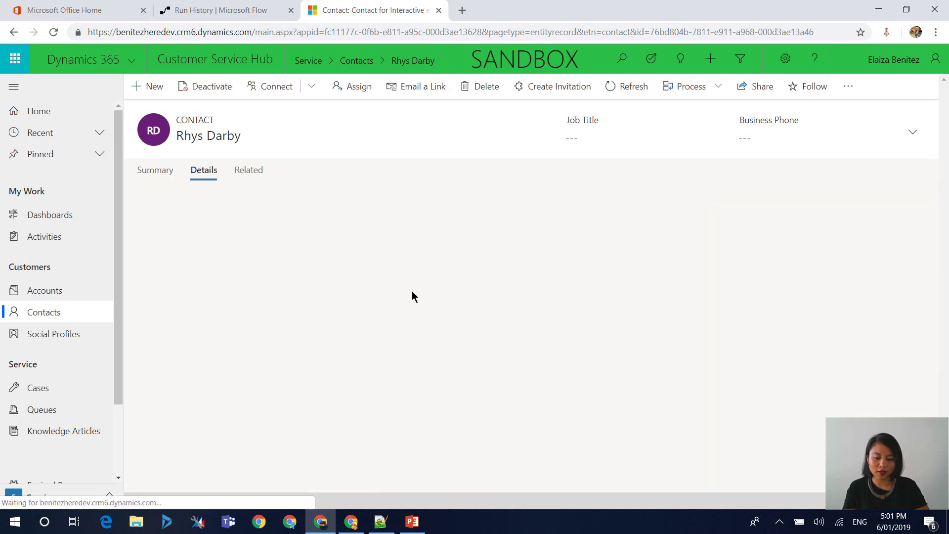
scroll(347, 356, "down", 2)
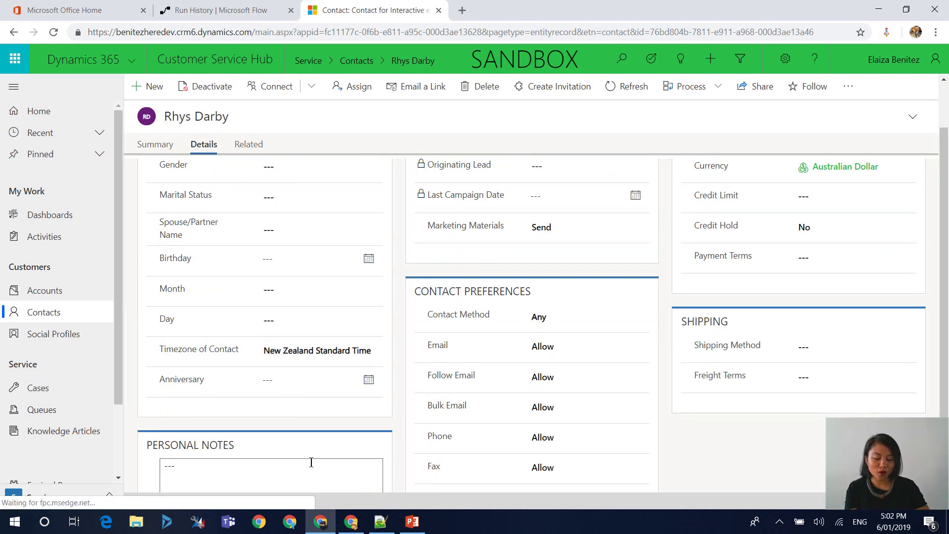
left_click(322, 523)
left_click(322, 525)
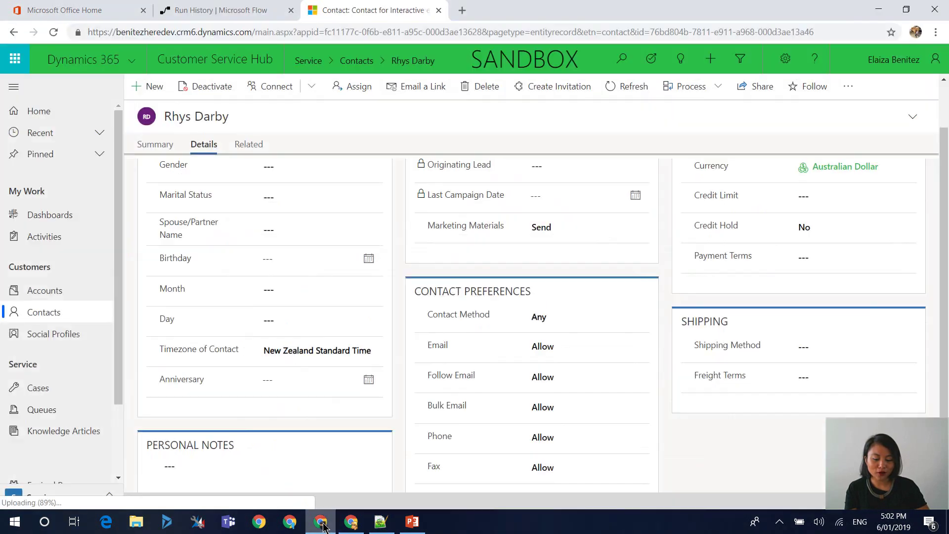
- Edit the flow and expand the 1.1 Get location by address and 1.2 HTTP steps
left_click(186, 10)
left_click(915, 83)
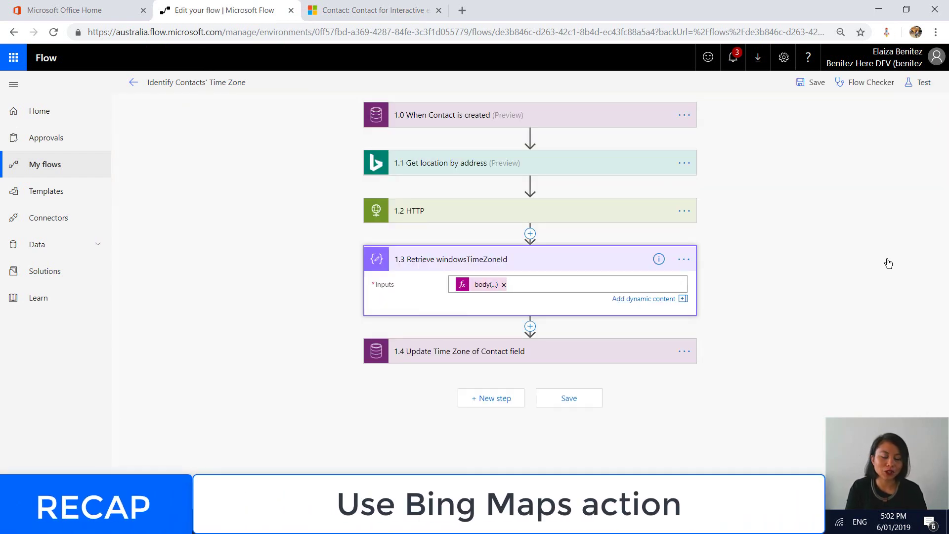
left_click(469, 171)
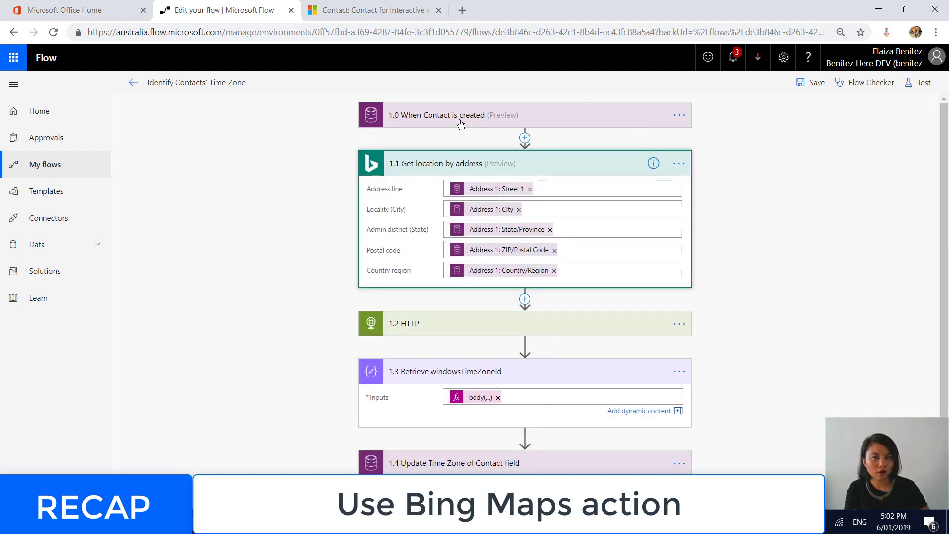
scroll(825, 284, "down", 1)
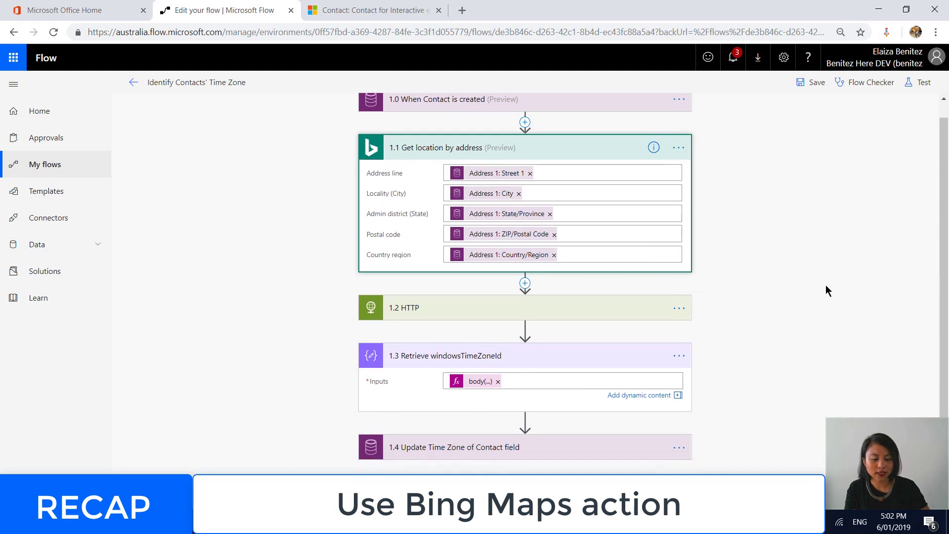
left_click(503, 313)
scroll(845, 310, "down", 3)
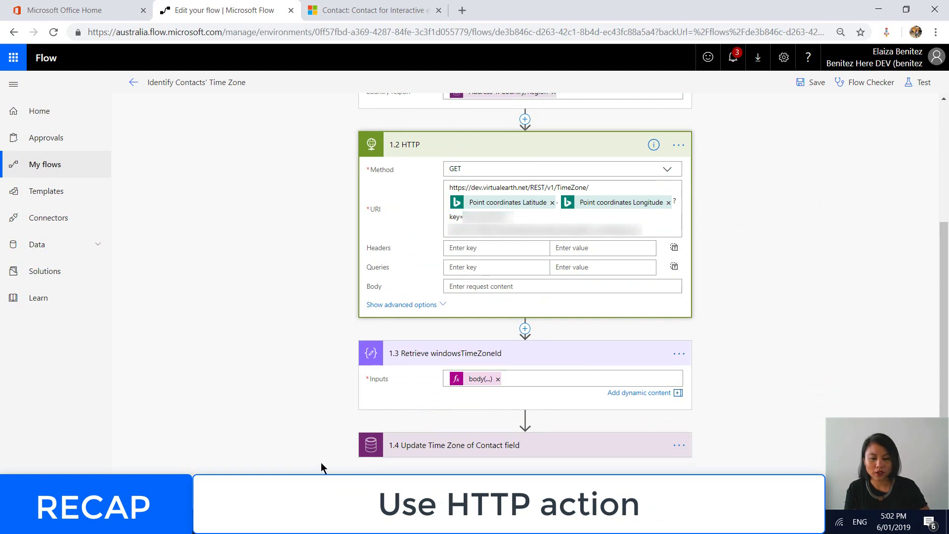
- Briefly view the Bing blog post on the Time Zone API, then scroll through the flow
mouse_move(351, 524)
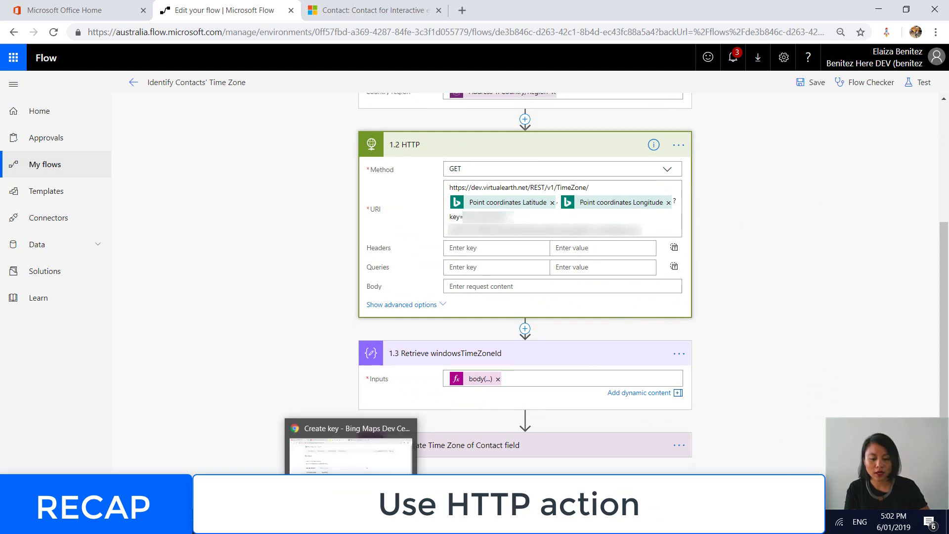
left_click(351, 447)
left_click(211, 12)
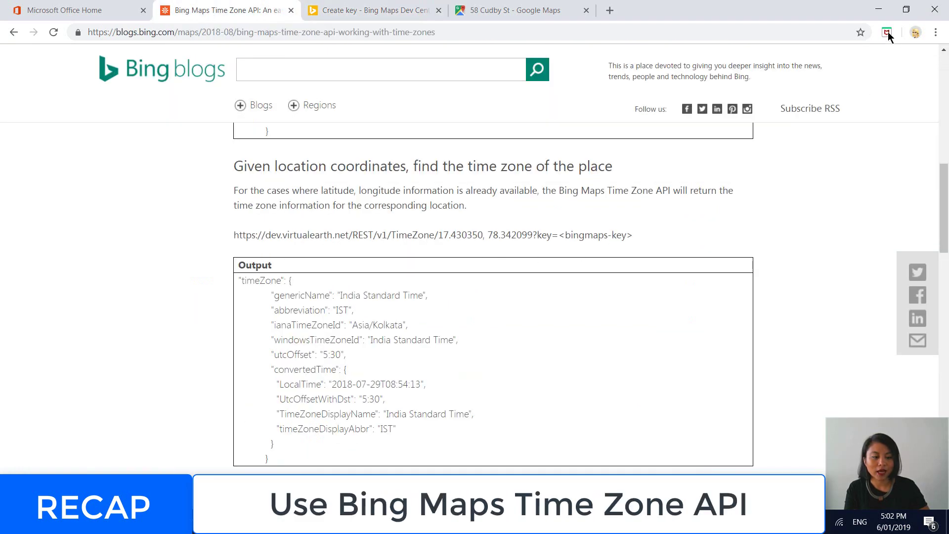
left_click(880, 12)
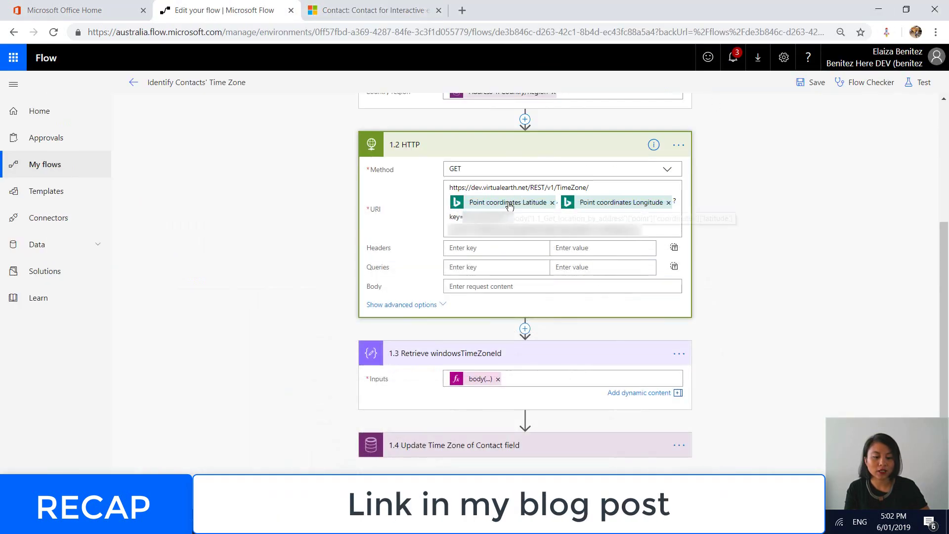
scroll(629, 207, "up", 3)
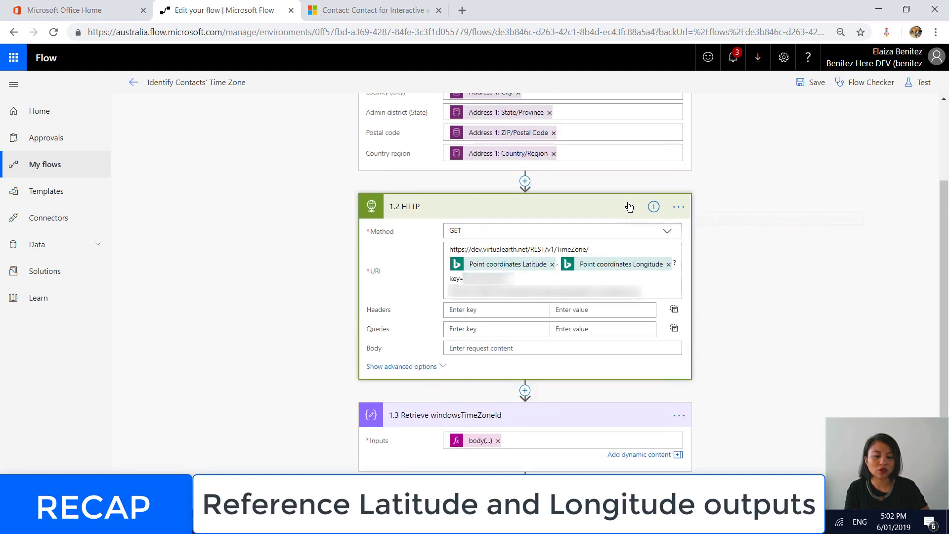
scroll(629, 207, "up", 2)
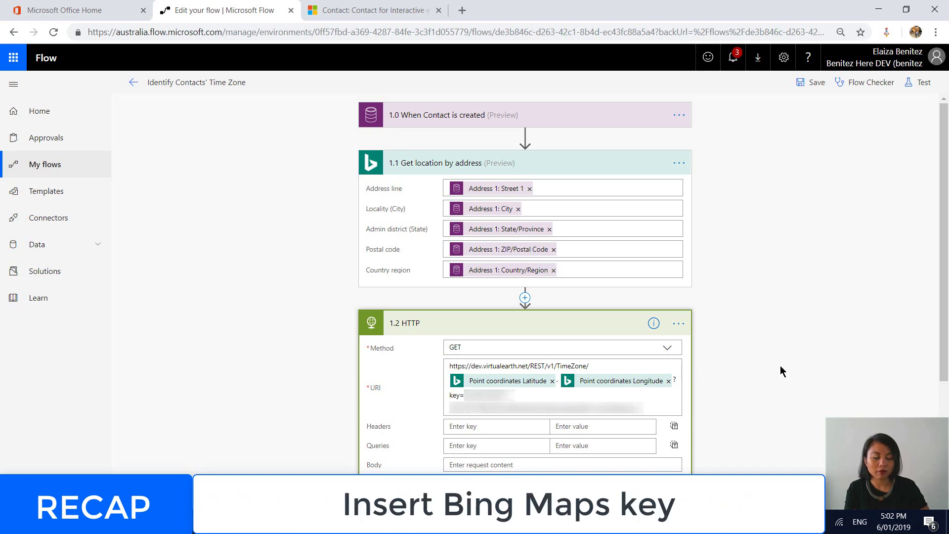
scroll(780, 368, "down", 5)
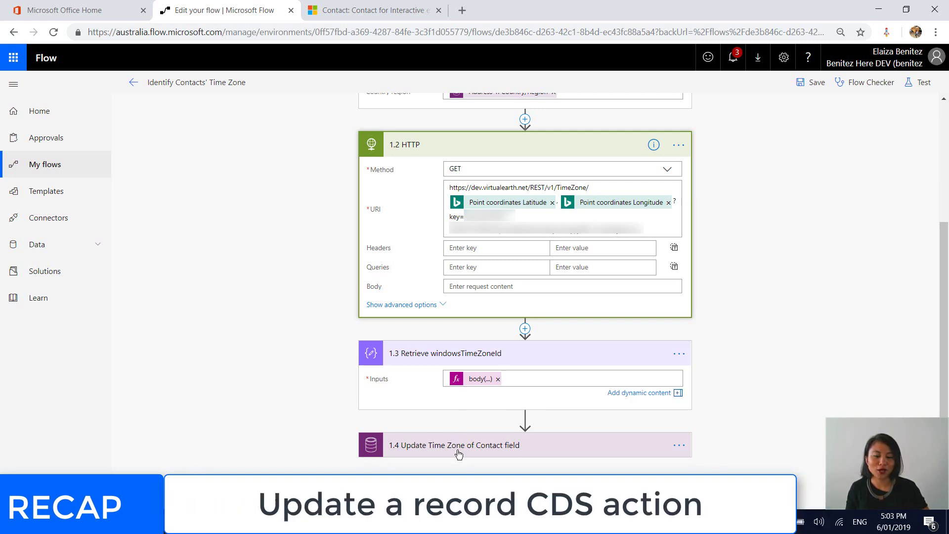
- Switch back to the Dynamics contact record showing New Zealand Standard Time
left_click(327, 9)
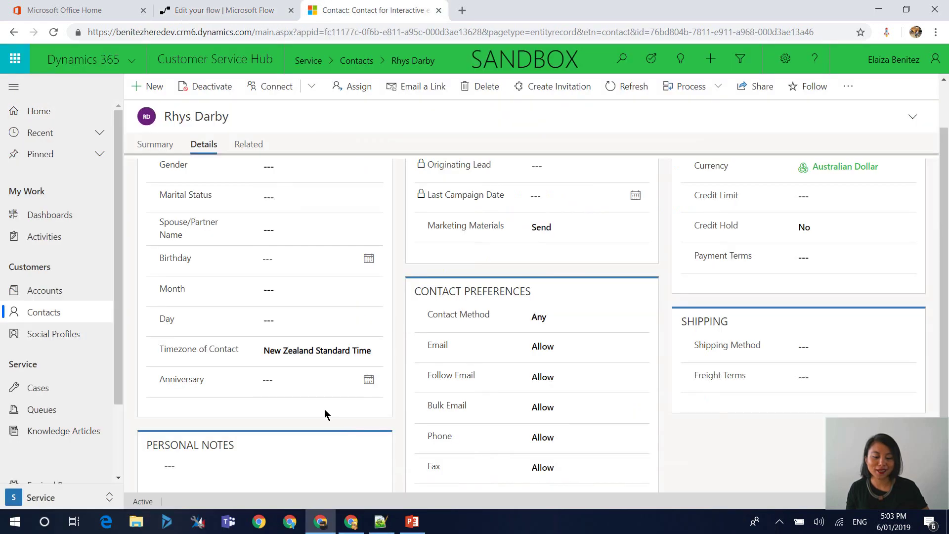